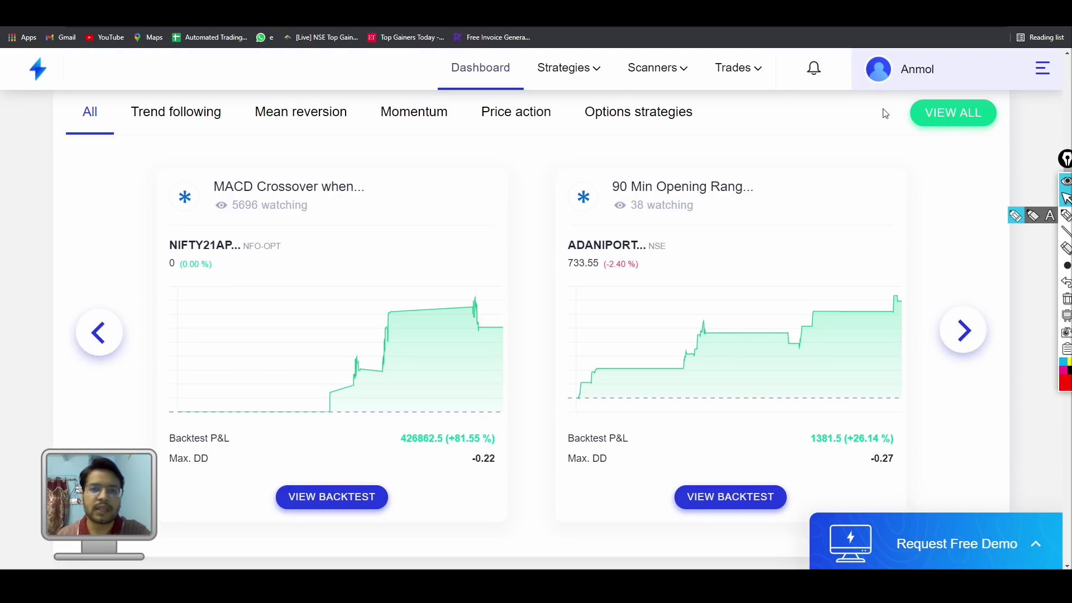
# - Start creating a new strategy and add SBIN NSE as its scrip
pyautogui.click(566, 68)
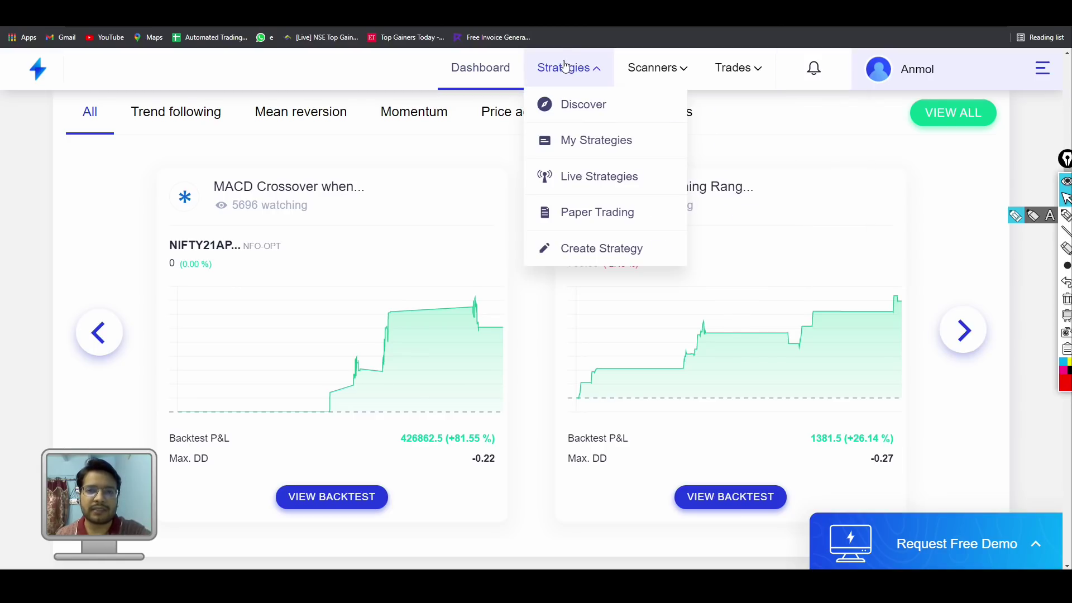
pyautogui.click(606, 263)
pyautogui.scroll(-3, 492, 273)
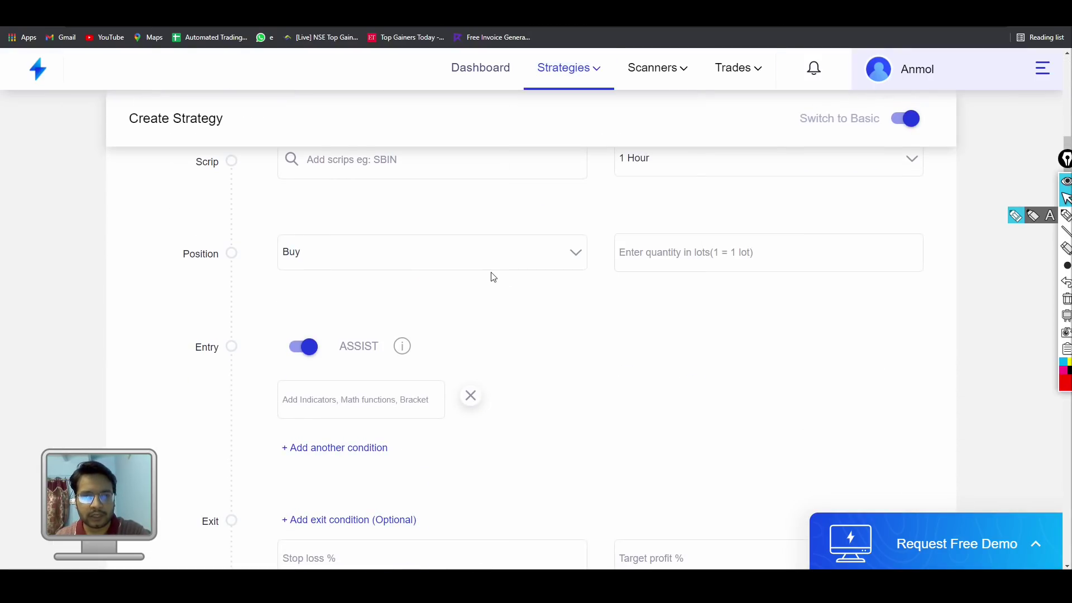
pyautogui.click(427, 230)
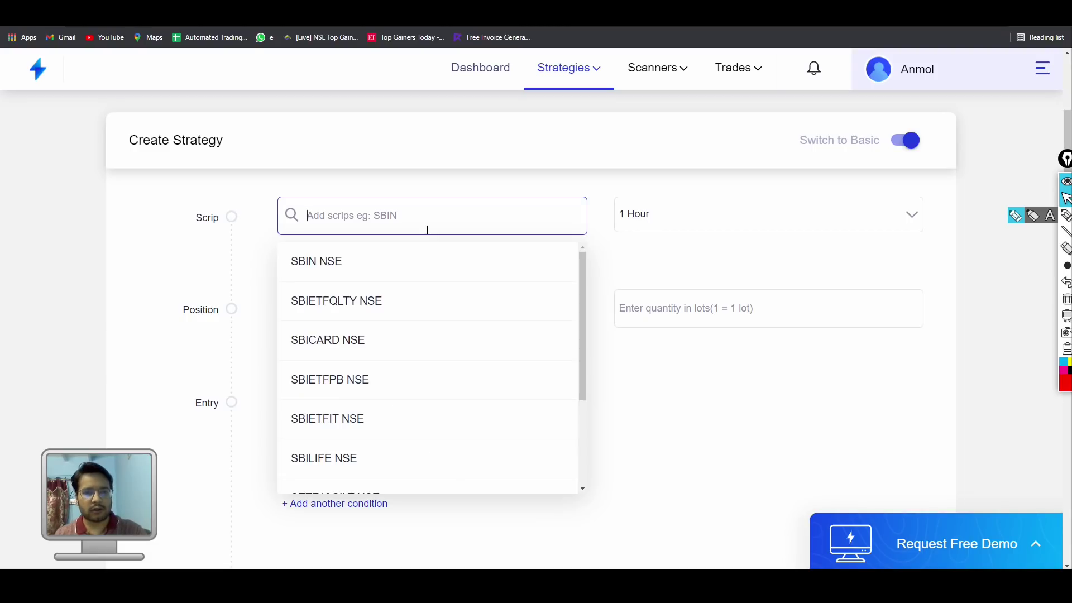
pyautogui.click(382, 263)
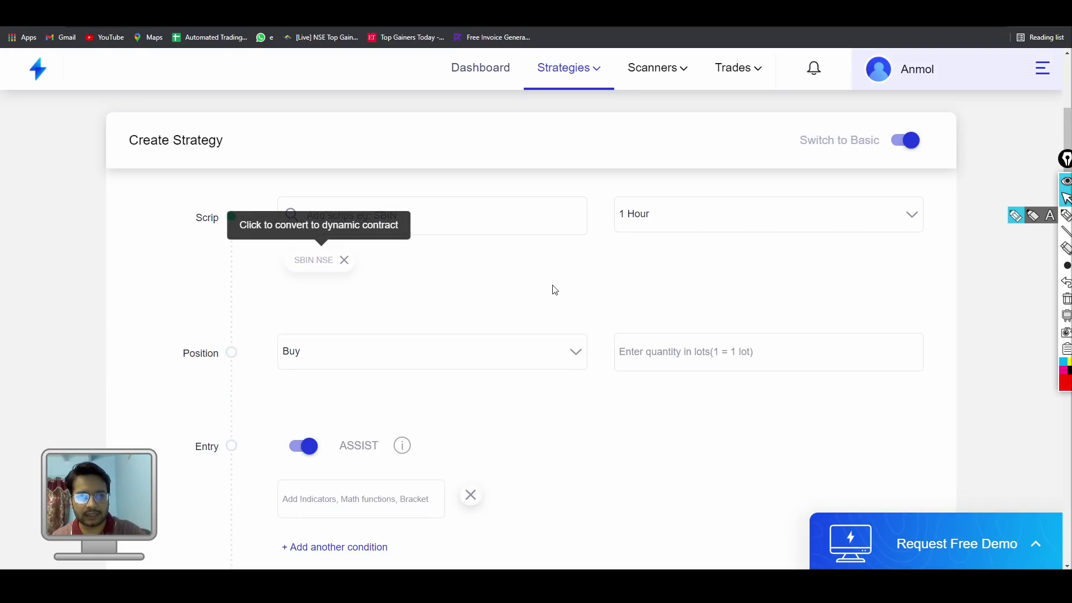
# - Set the strategy's candle interval to 1 Minute and the buy position's quantity to 1 lot
pyautogui.click(699, 223)
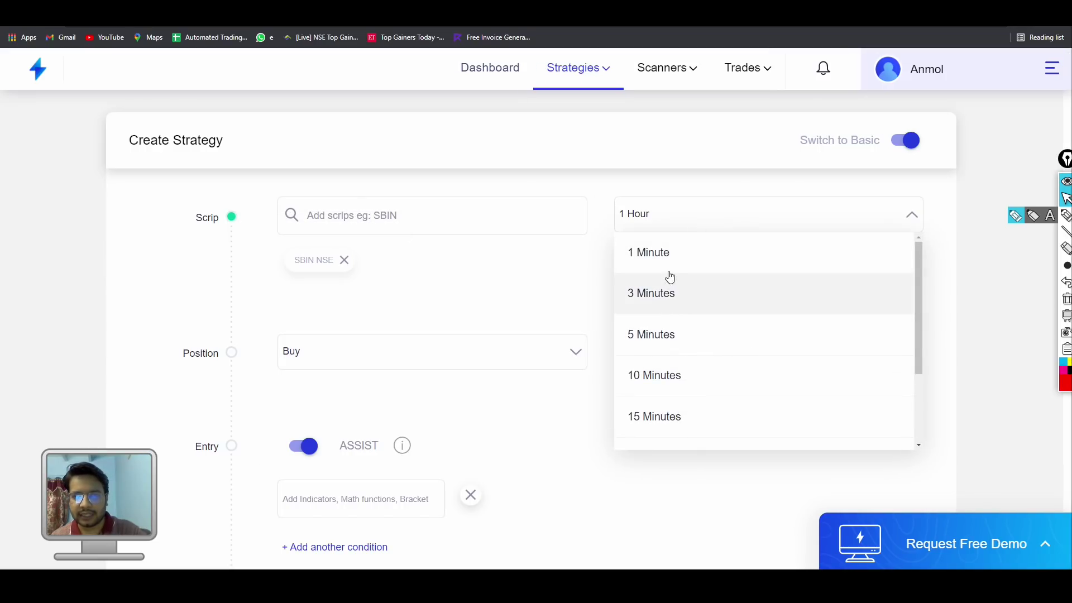
pyautogui.click(680, 259)
pyautogui.scroll(-2, 577, 295)
pyautogui.click(687, 247)
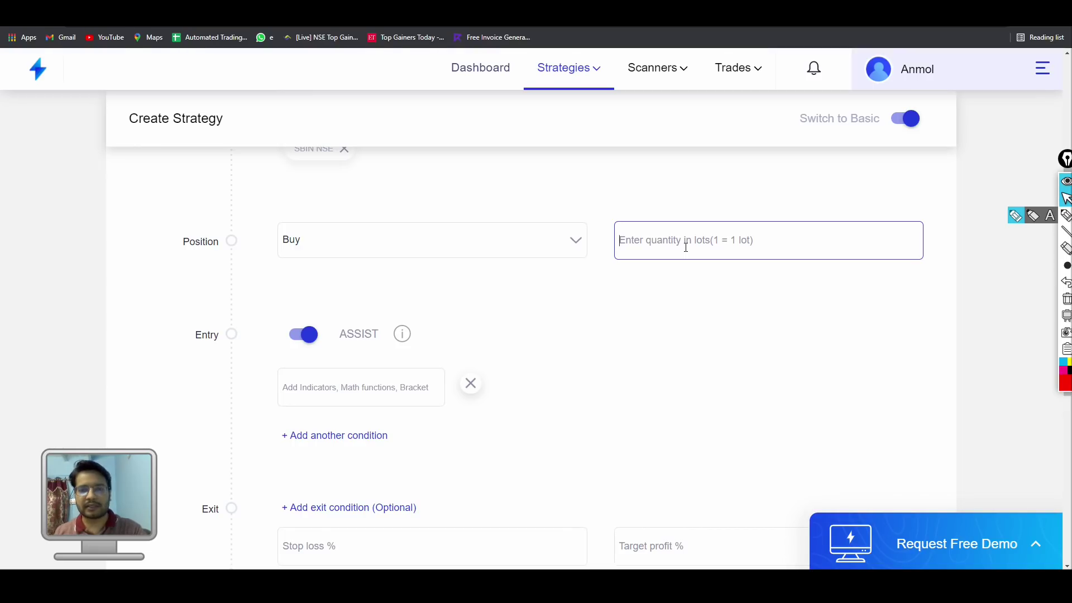
pyautogui.write('1')
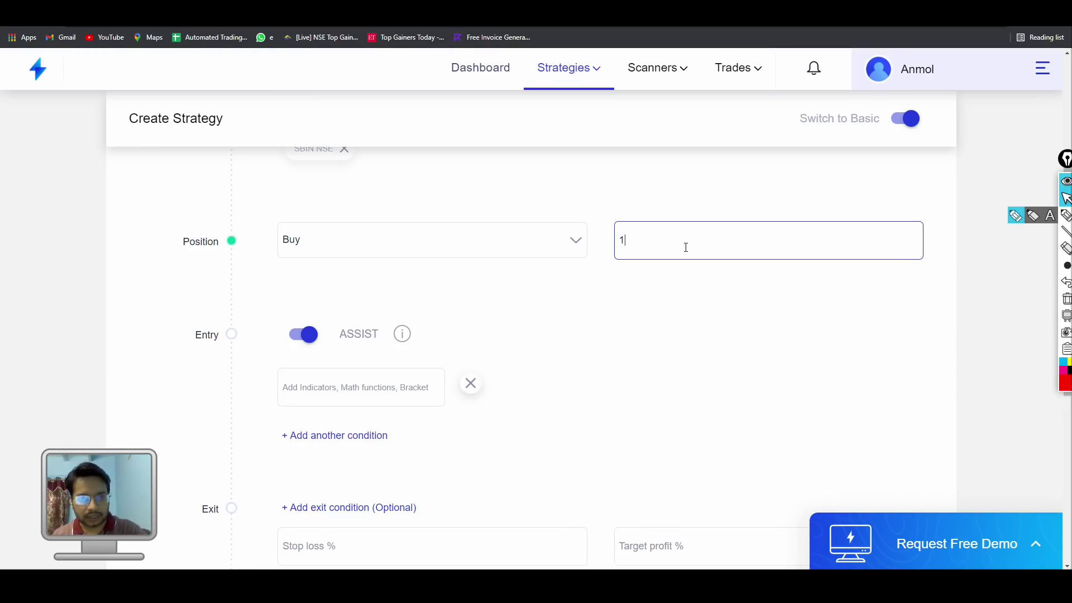
# - Add an entry condition based on the High price indicator
pyautogui.scroll(-2, 522, 246)
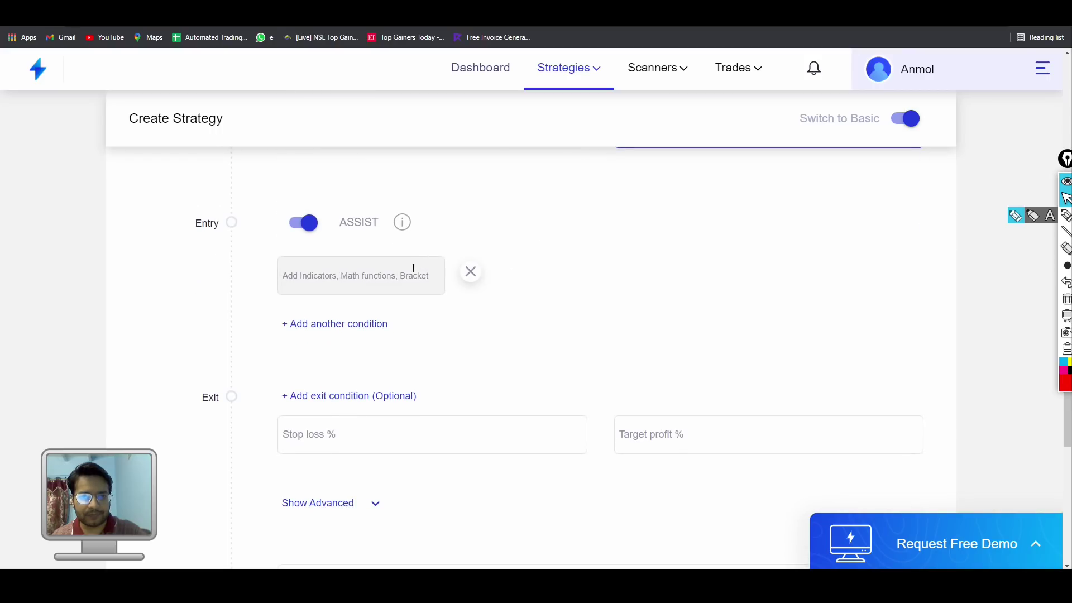
pyautogui.click(412, 272)
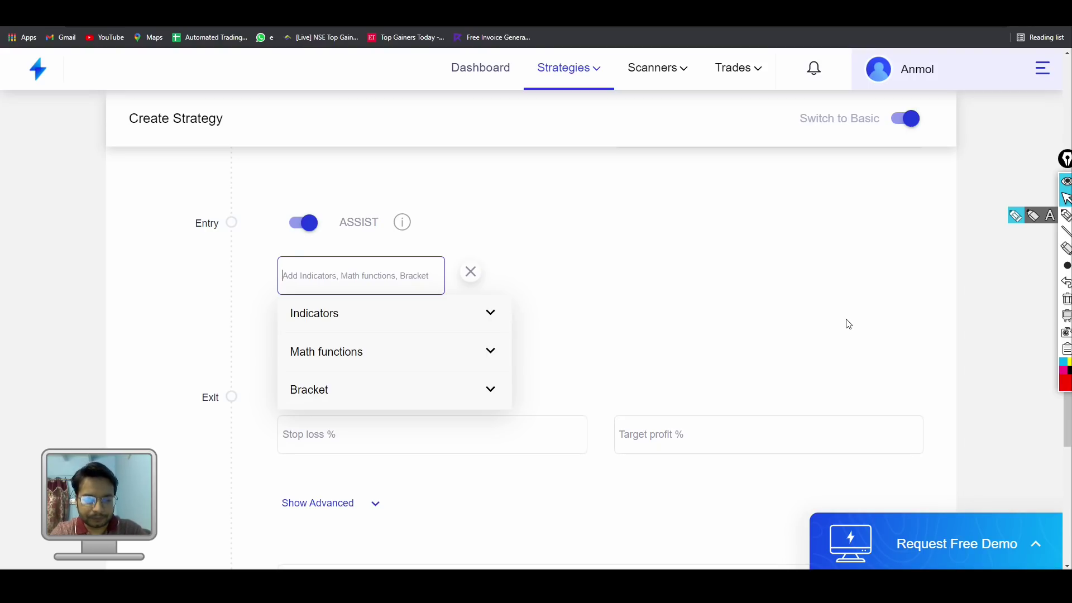
pyautogui.write('high')
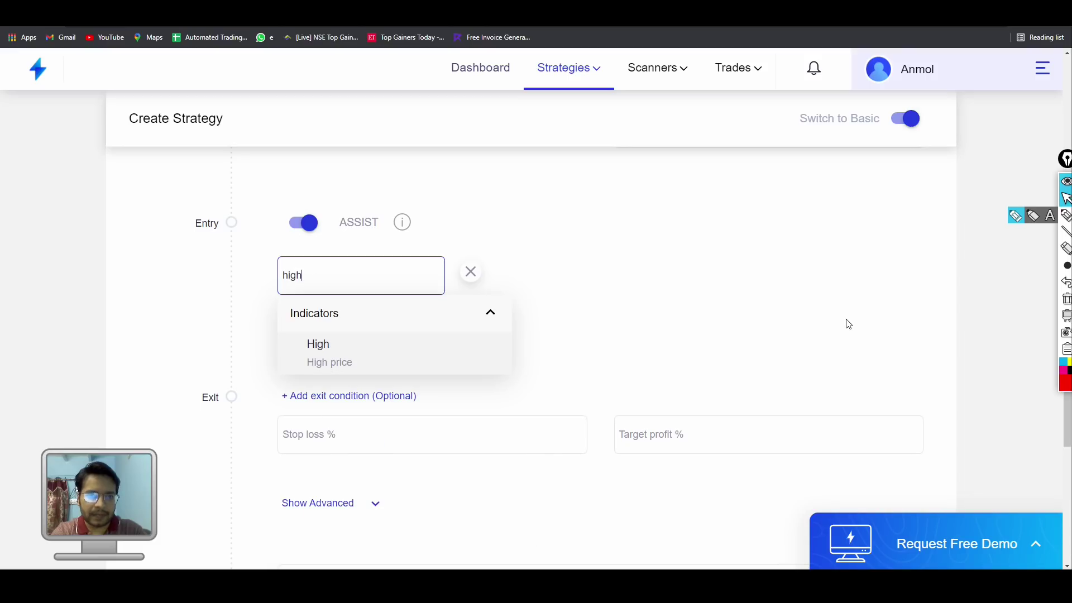
pyautogui.click(423, 370)
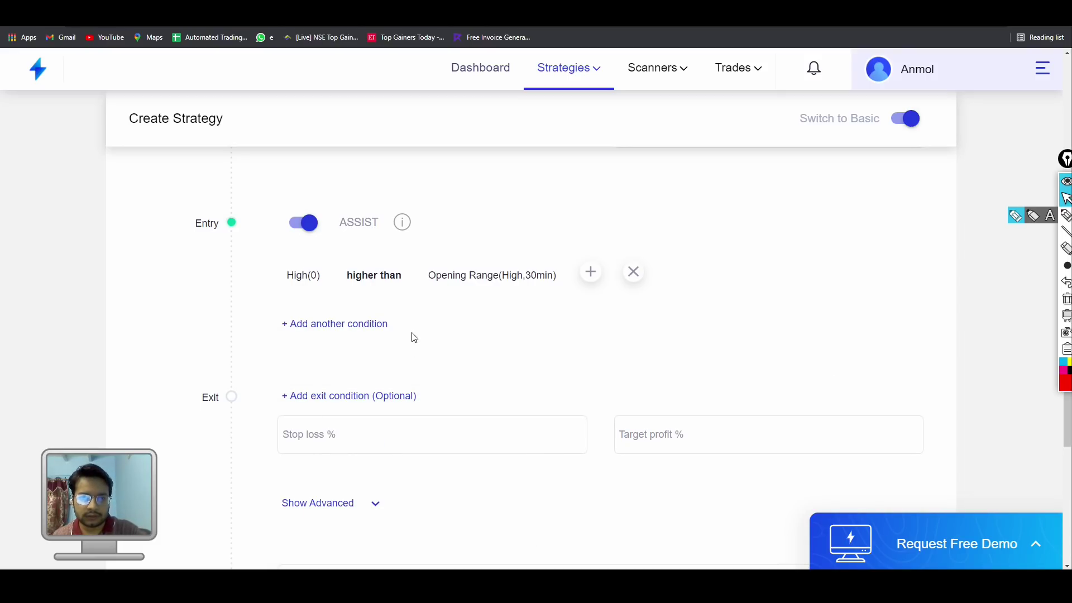
# - Change the entry condition's comparator to crosses above
pyautogui.click(400, 279)
pyautogui.write('cjr')
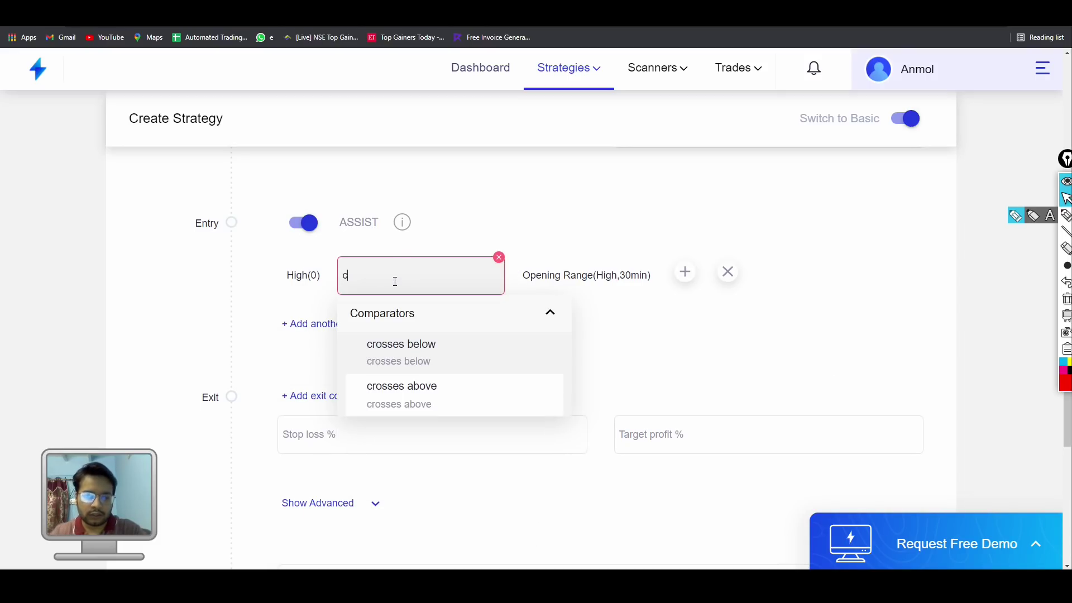
pyautogui.press('BackSpace')
pyautogui.write('r')
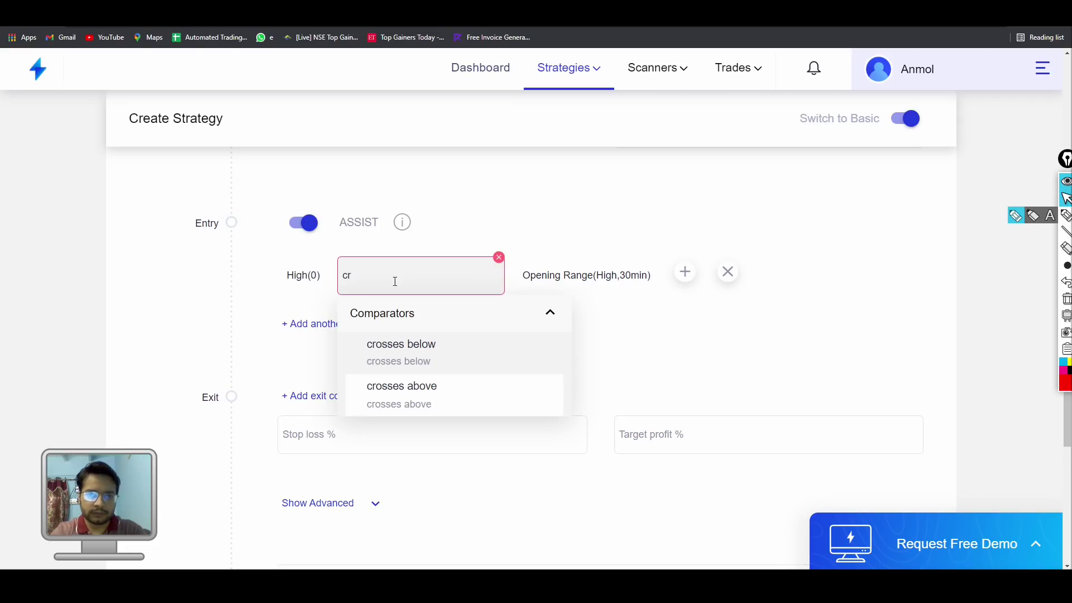
pyautogui.click(395, 406)
# - Replace the Opening Range indicator in the entry condition with the Previous N candle indicator
pyautogui.click(553, 282)
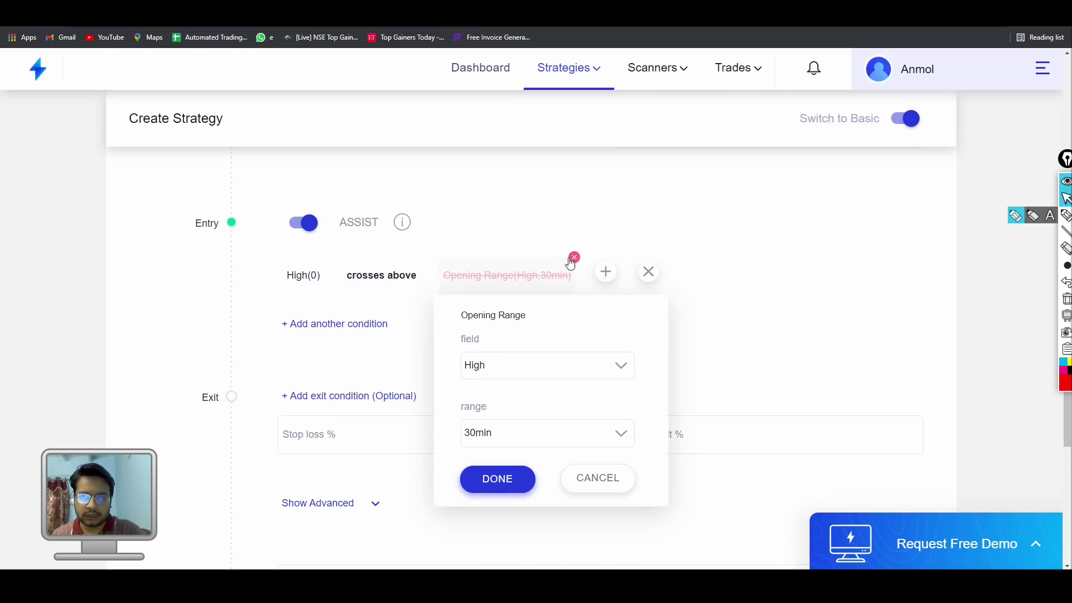
pyautogui.click(573, 259)
pyautogui.write('pre')
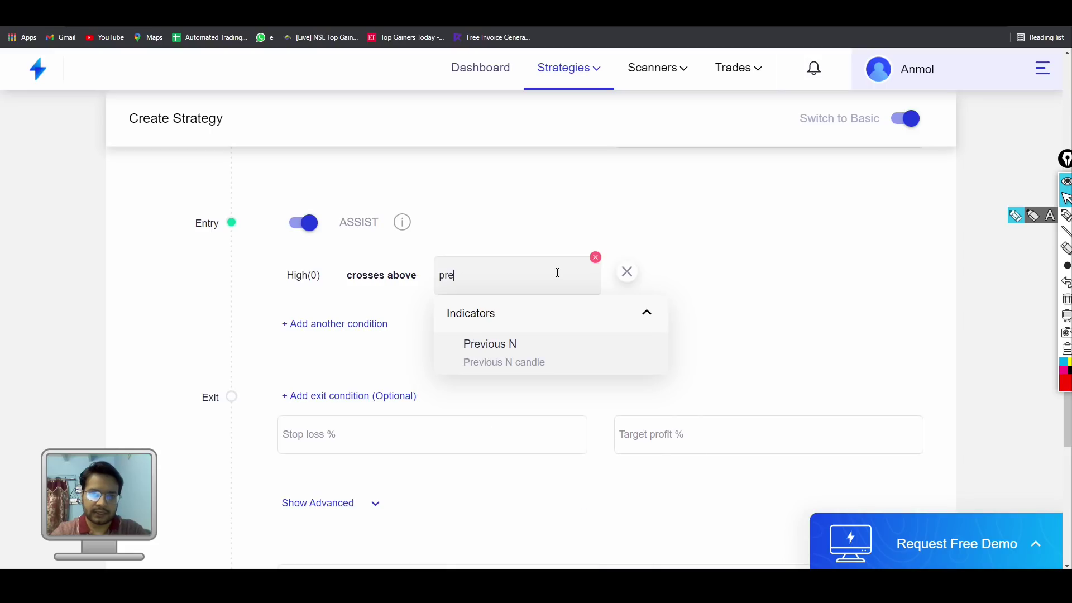
pyautogui.click(533, 351)
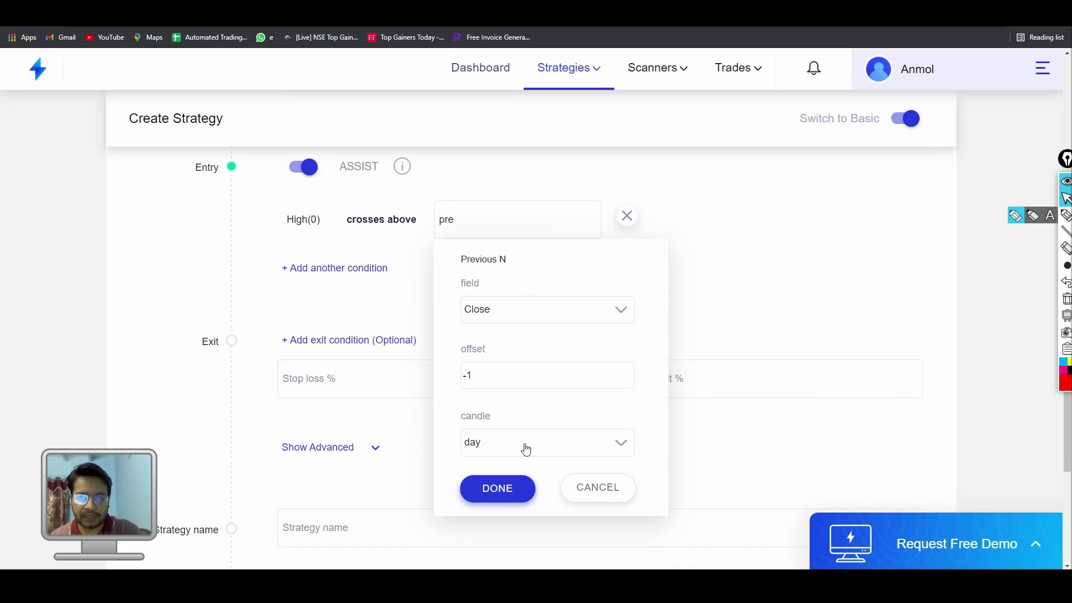
# - Set the Previous N indicator's field to High with the day candle and apply it to the entry condition
pyautogui.click(526, 449)
pyautogui.scroll(-1, 527, 424)
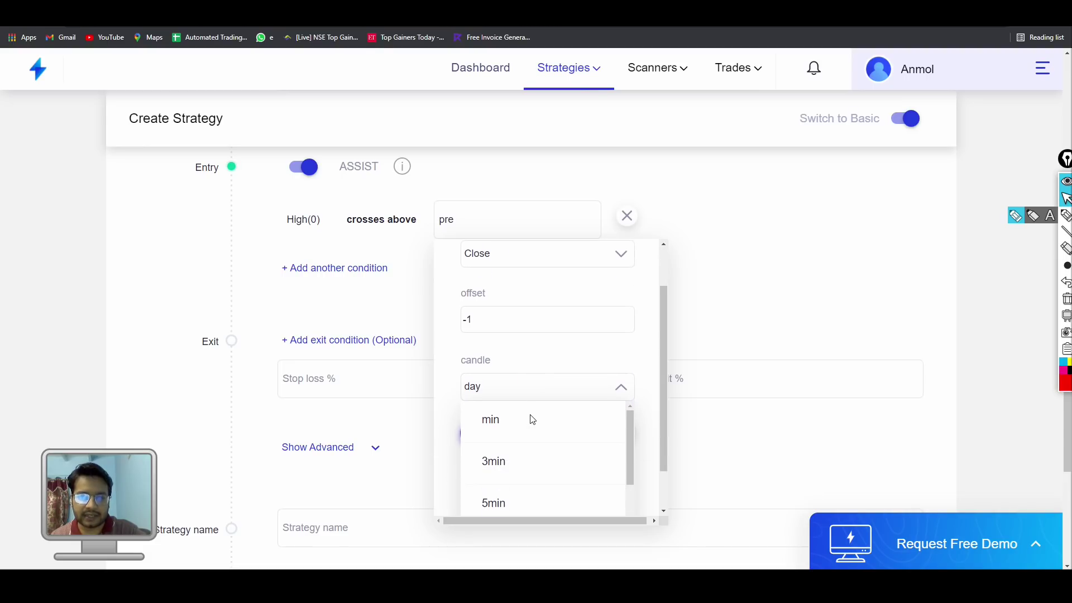
pyautogui.scroll(1, 551, 348)
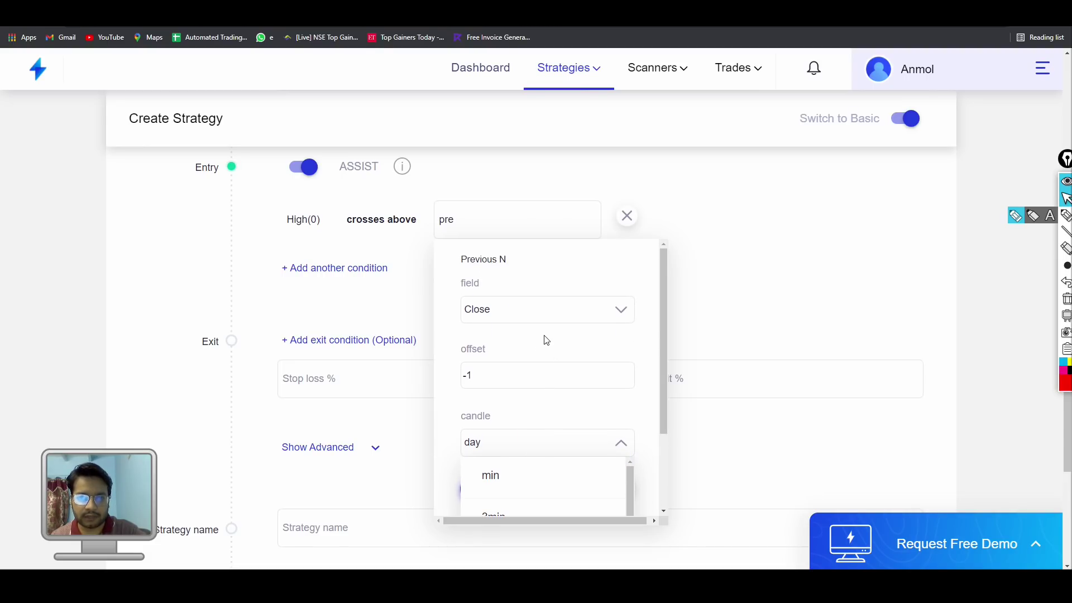
pyautogui.click(542, 313)
pyautogui.click(521, 389)
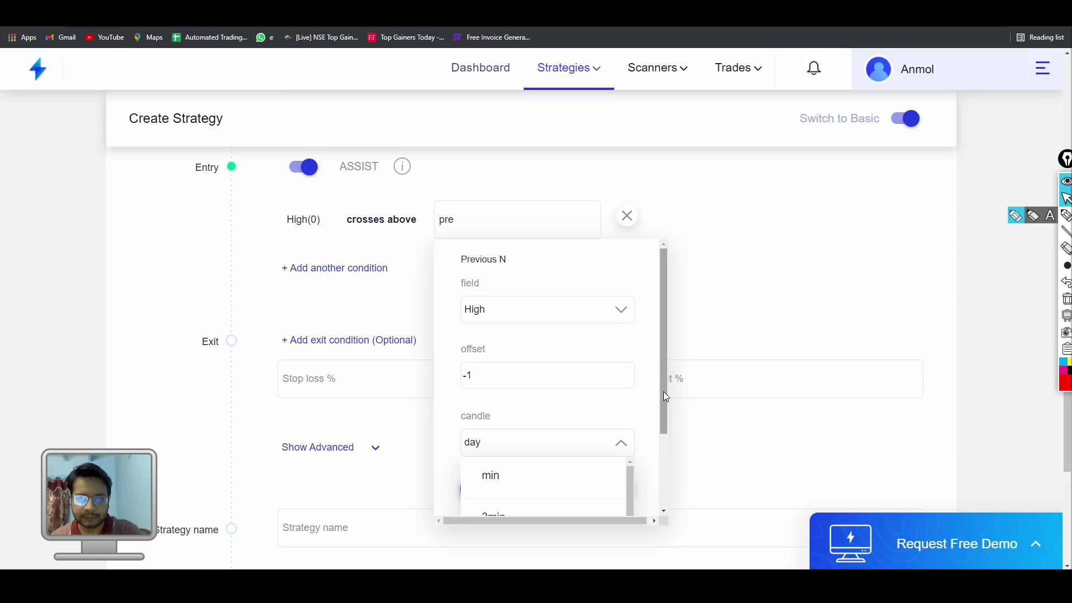
pyautogui.scroll(-2, 663, 391)
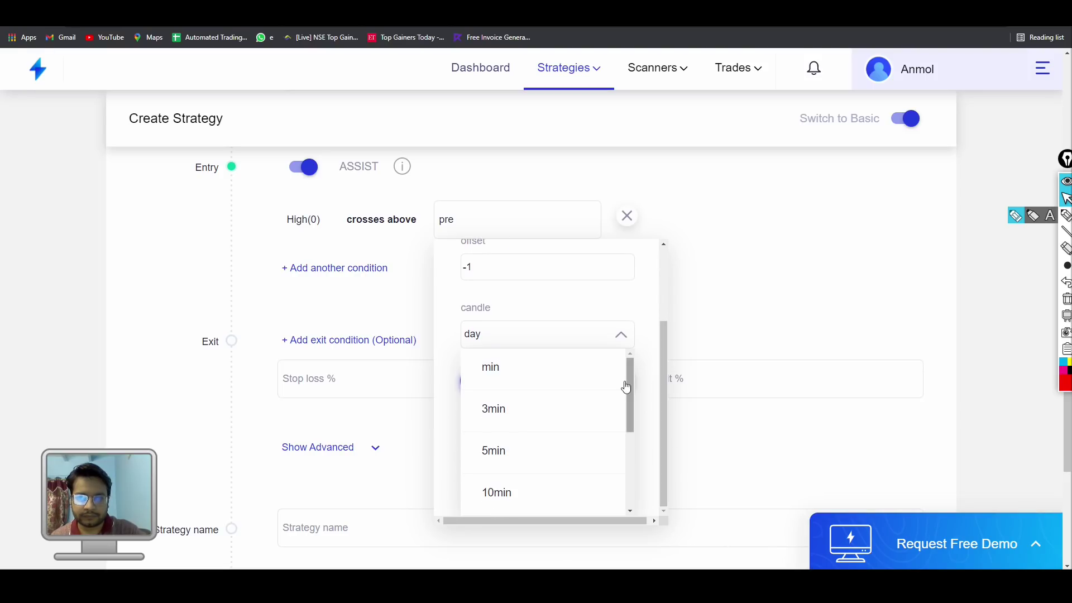
pyautogui.scroll(-3, 623, 439)
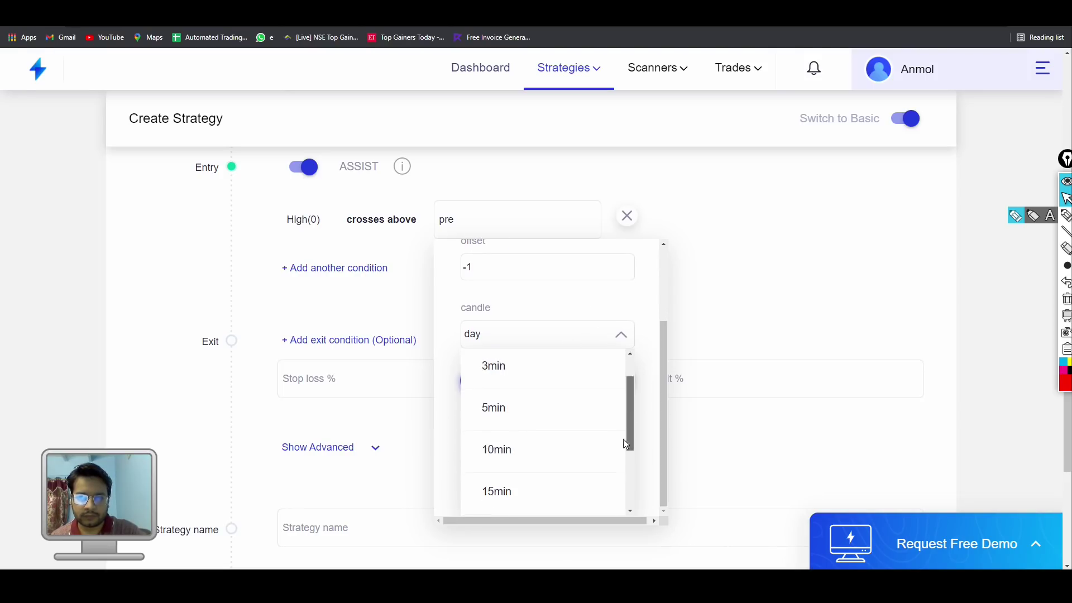
pyautogui.click(506, 498)
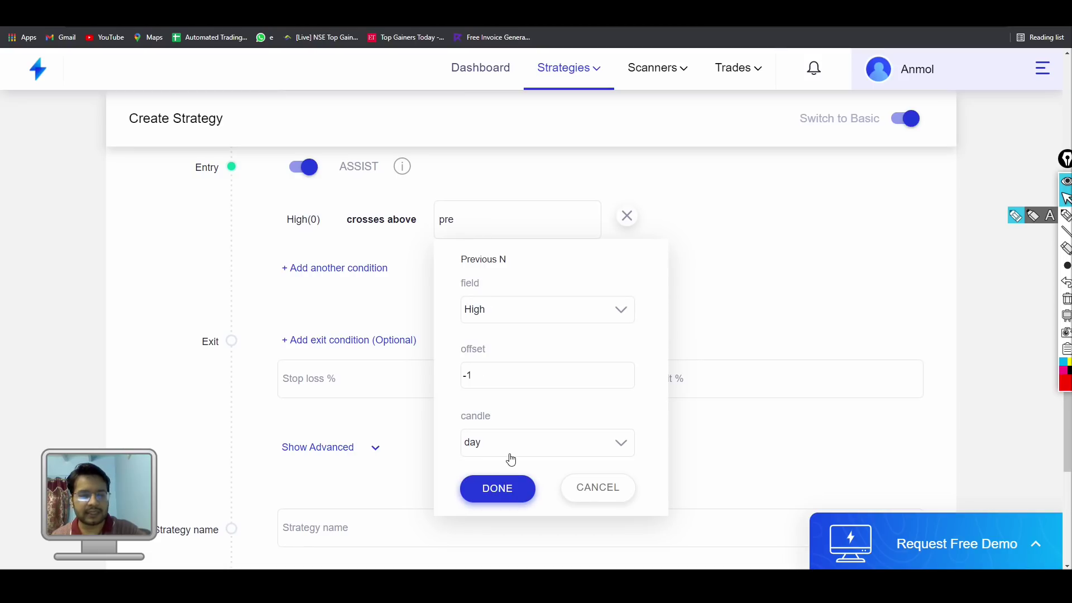
pyautogui.click(498, 491)
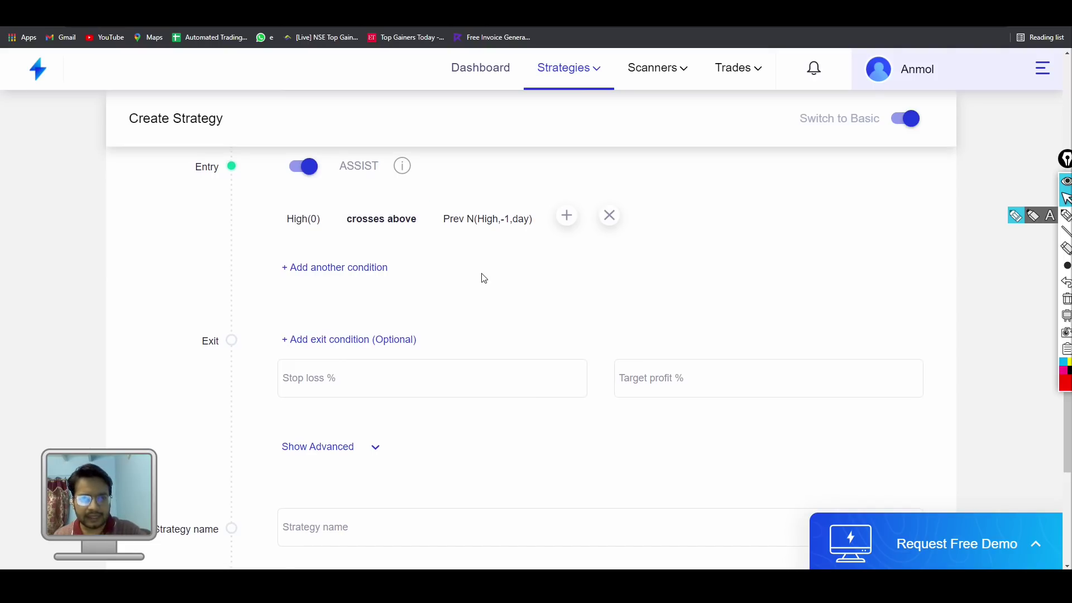
# - Show the advanced strategy settings and set the position sizing type to Capital based
pyautogui.scroll(-2, 455, 303)
pyautogui.click(414, 276)
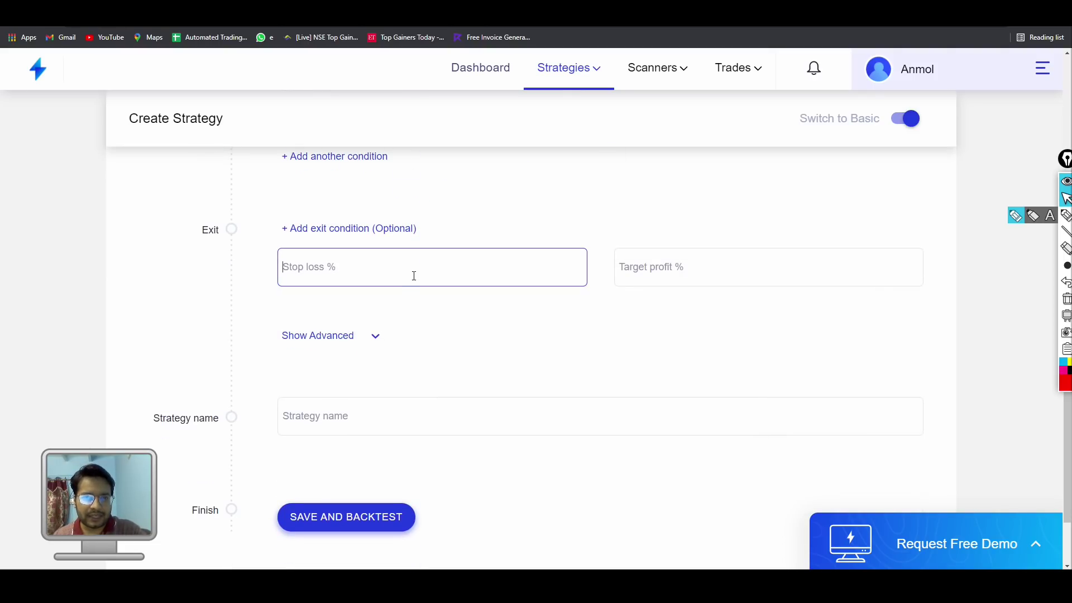
pyautogui.click(370, 340)
pyautogui.scroll(-3, 528, 353)
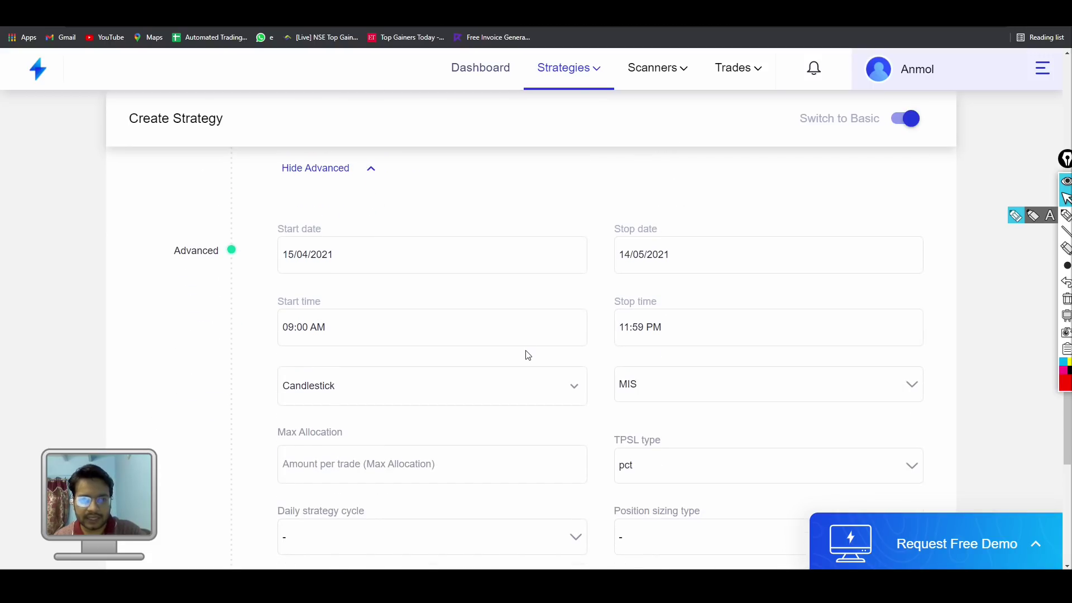
pyautogui.scroll(-4, 529, 356)
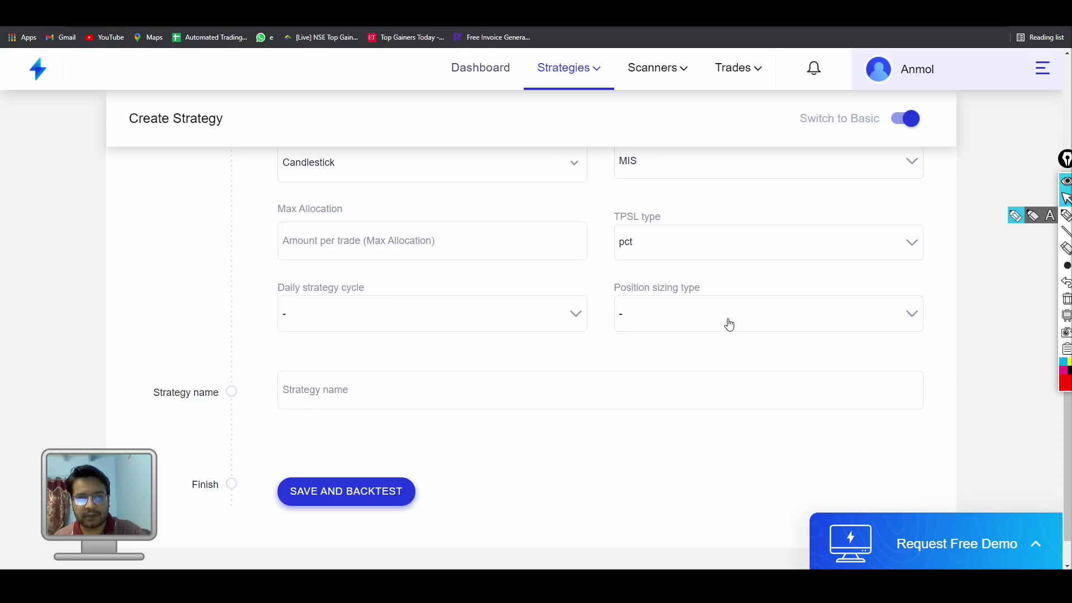
pyautogui.click(729, 325)
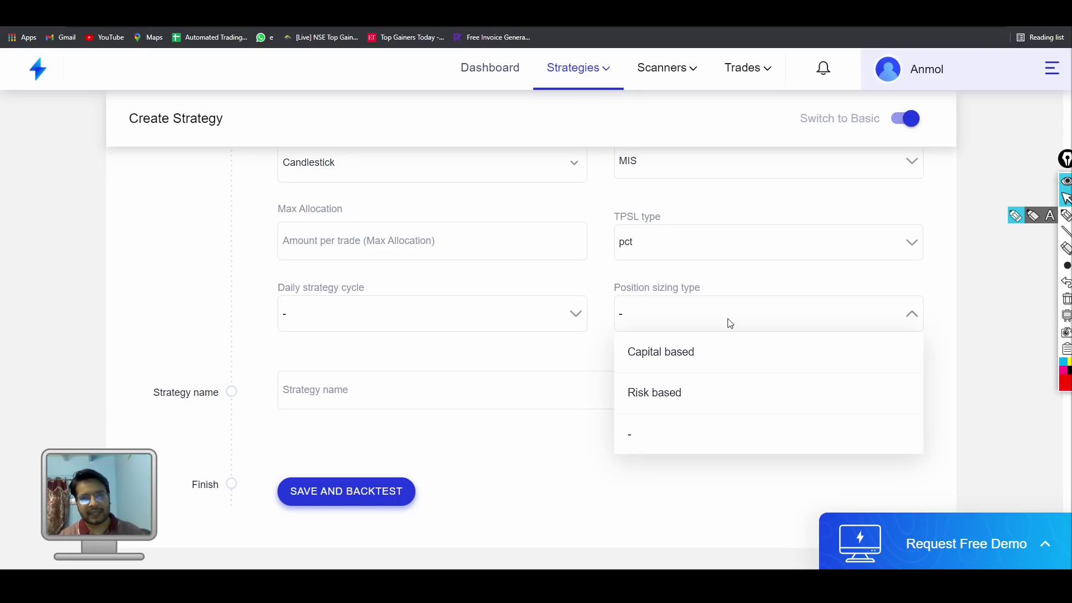
pyautogui.click(714, 355)
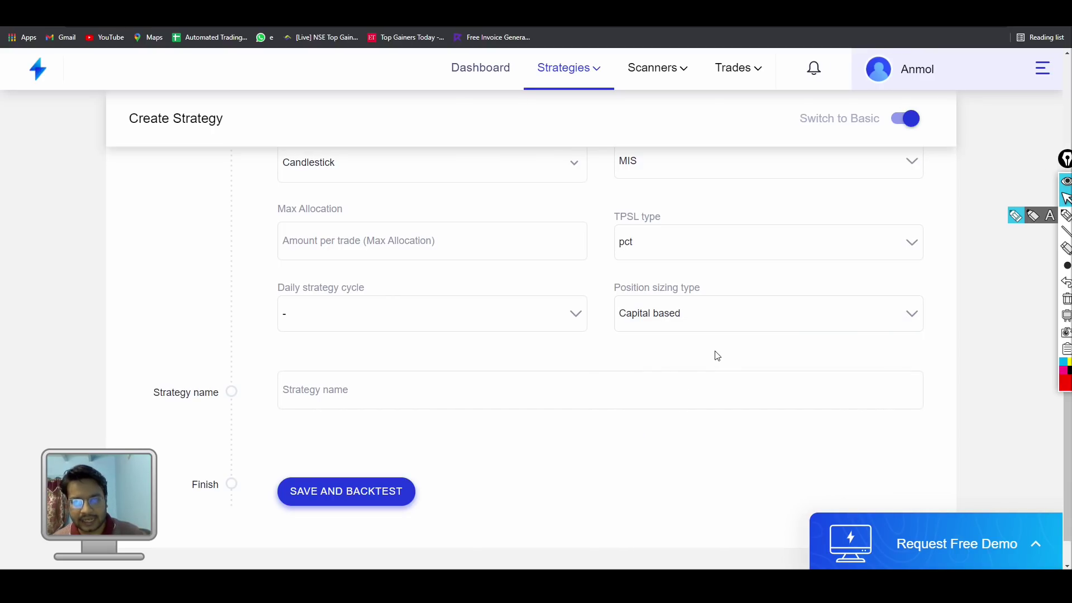
pyautogui.scroll(1, 718, 356)
pyautogui.click(753, 300)
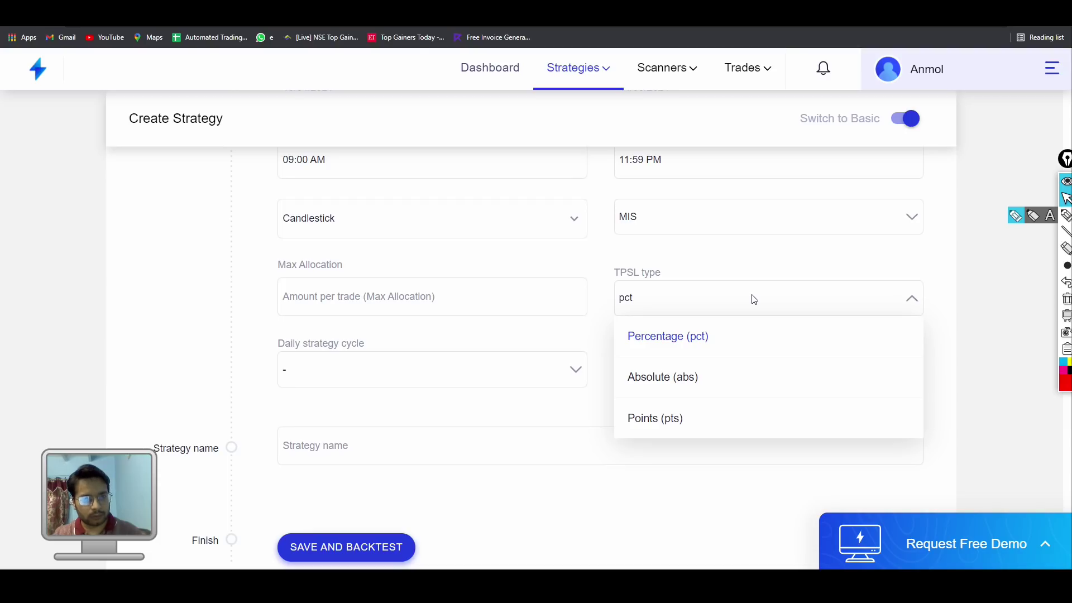
pyautogui.click(562, 334)
# - Set the Max Allocation amount per trade to 10000
pyautogui.scroll(1, 448, 351)
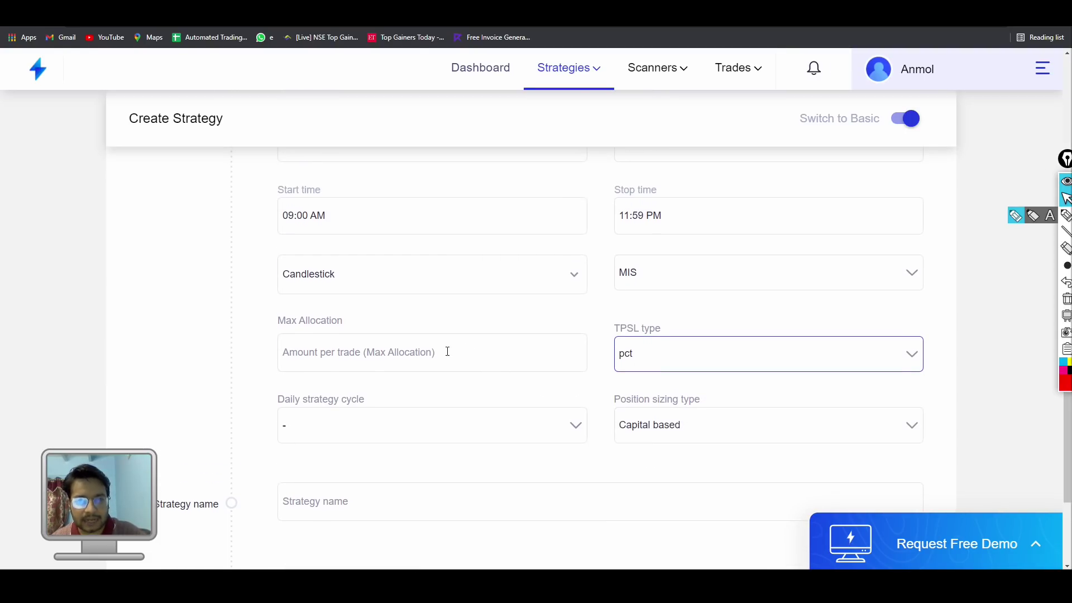
pyautogui.click(437, 359)
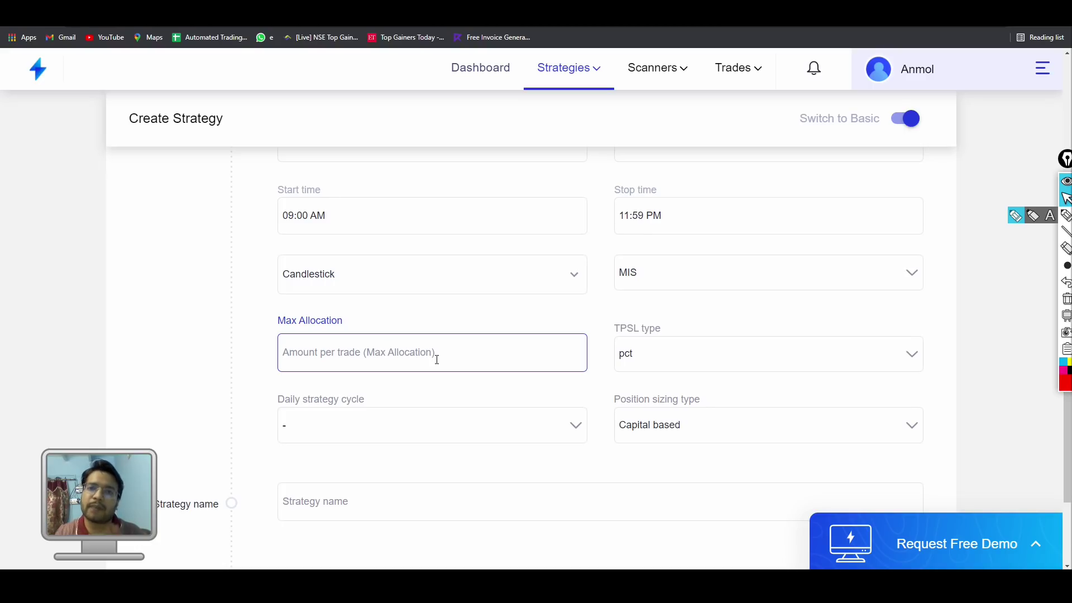
pyautogui.write('1')
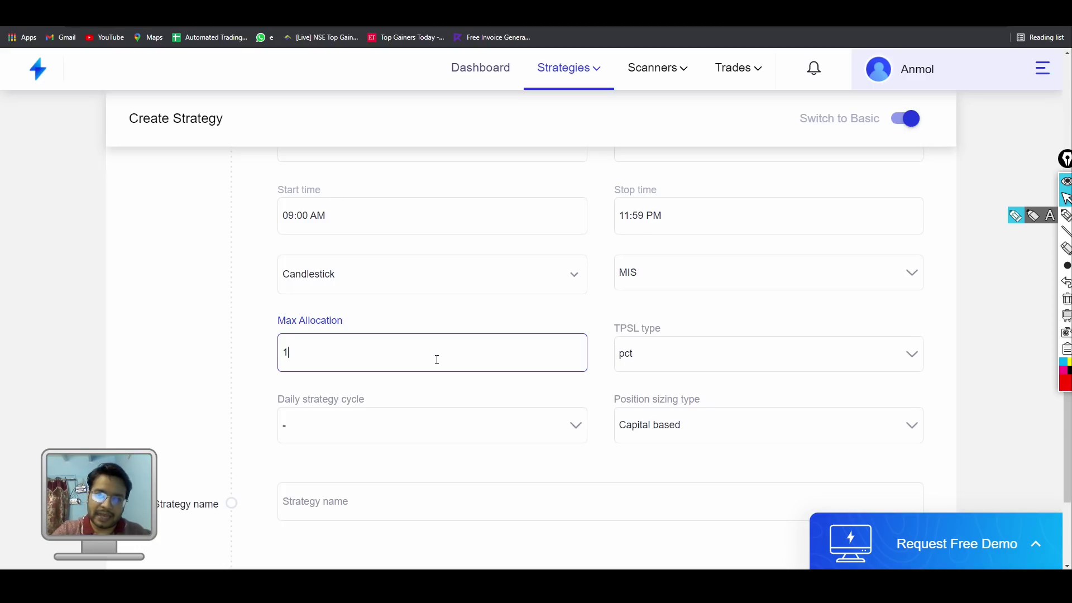
pyautogui.write('0000')
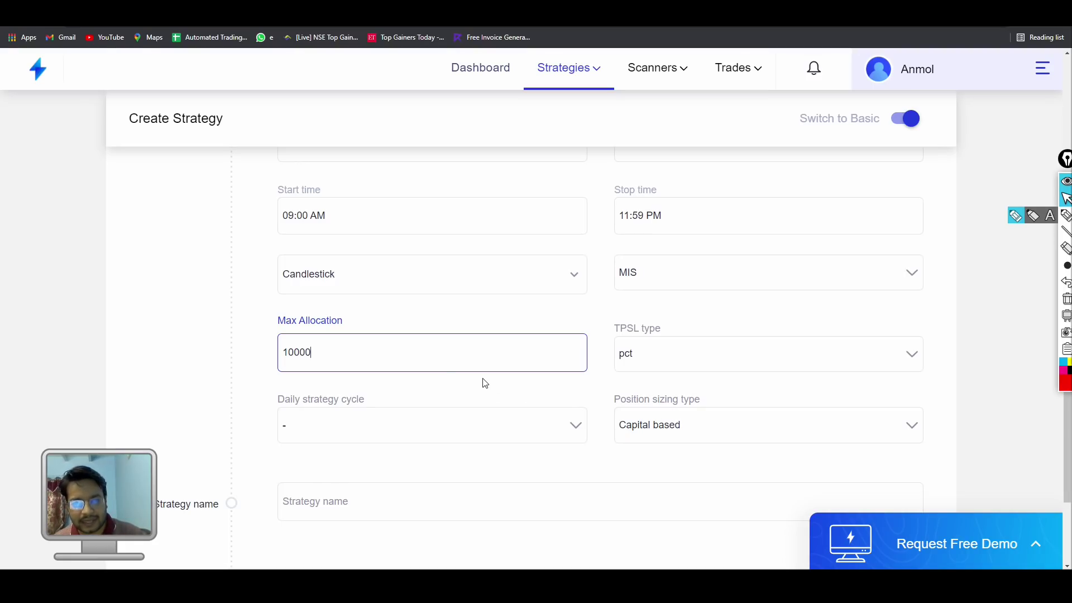
pyautogui.click(578, 401)
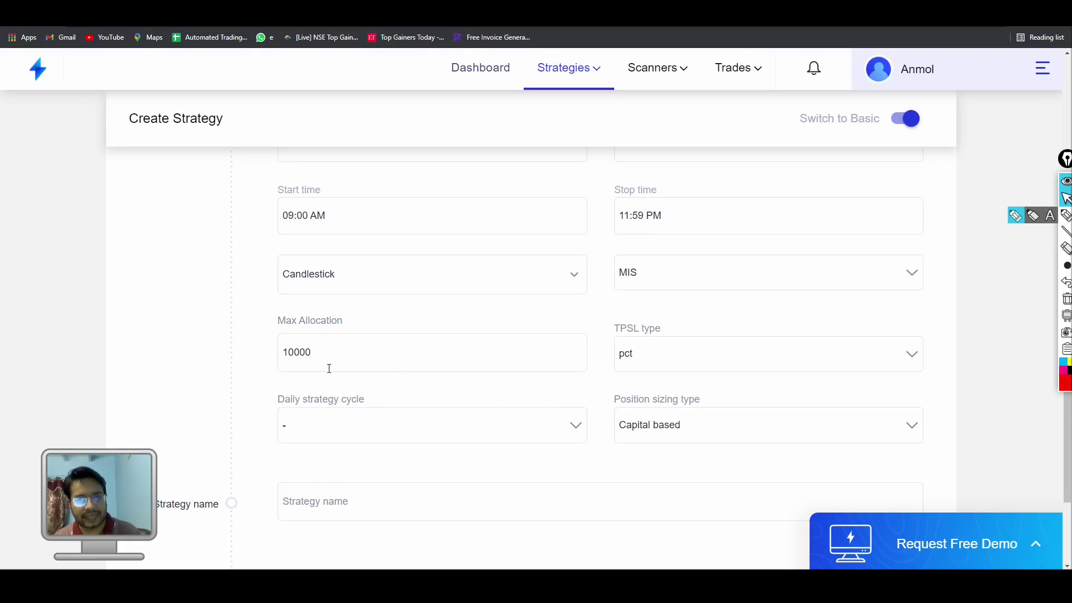
pyautogui.click(287, 354)
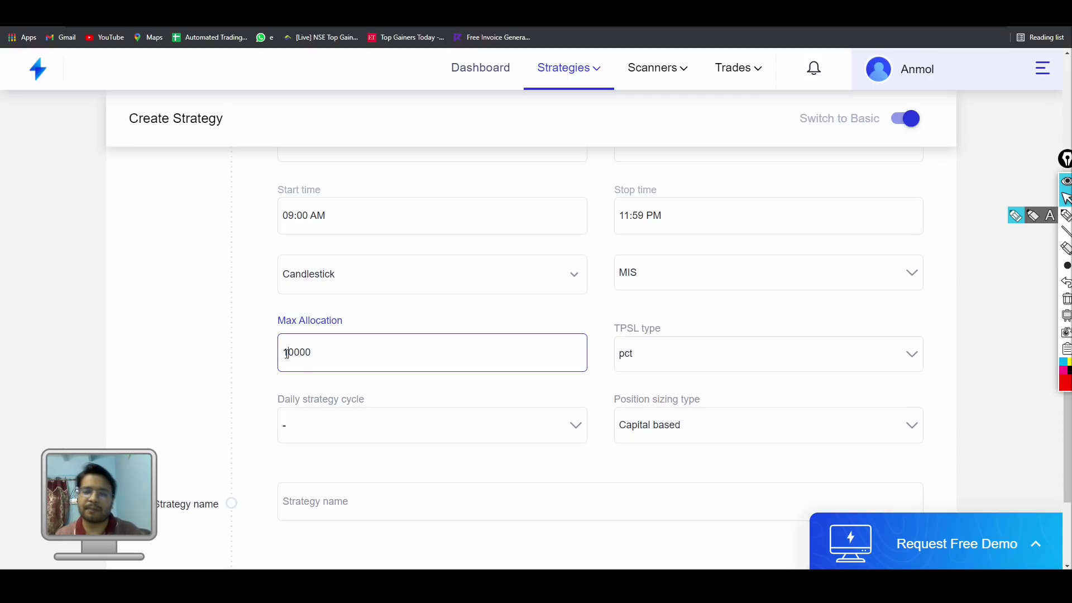
# - Set the strategy's TPSL type to Percentage (pct)
pyautogui.click(372, 320)
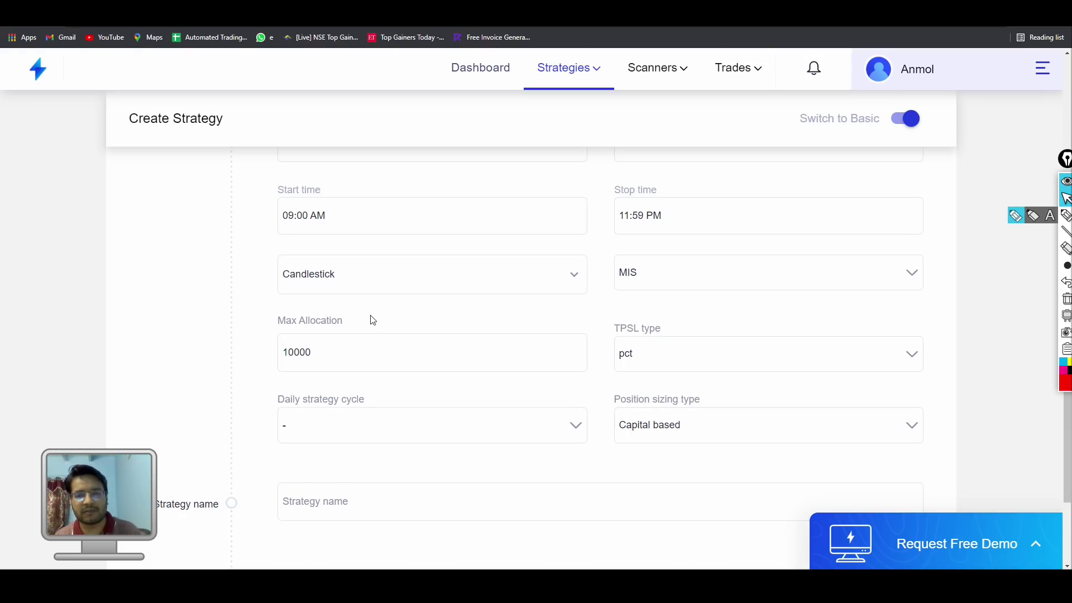
pyautogui.scroll(-1, 373, 320)
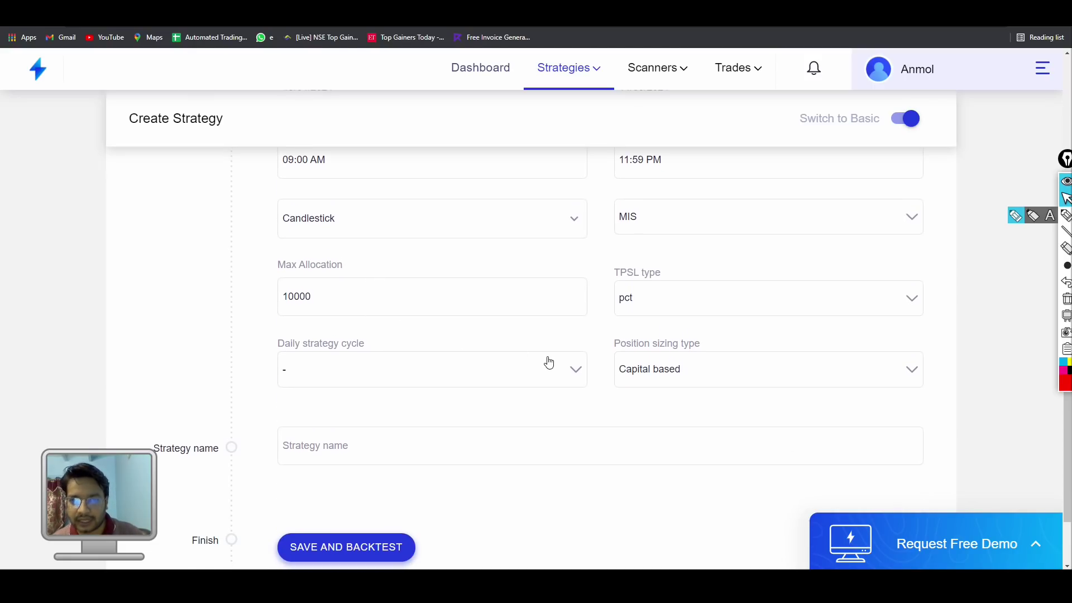
pyautogui.scroll(1, 549, 363)
pyautogui.click(746, 355)
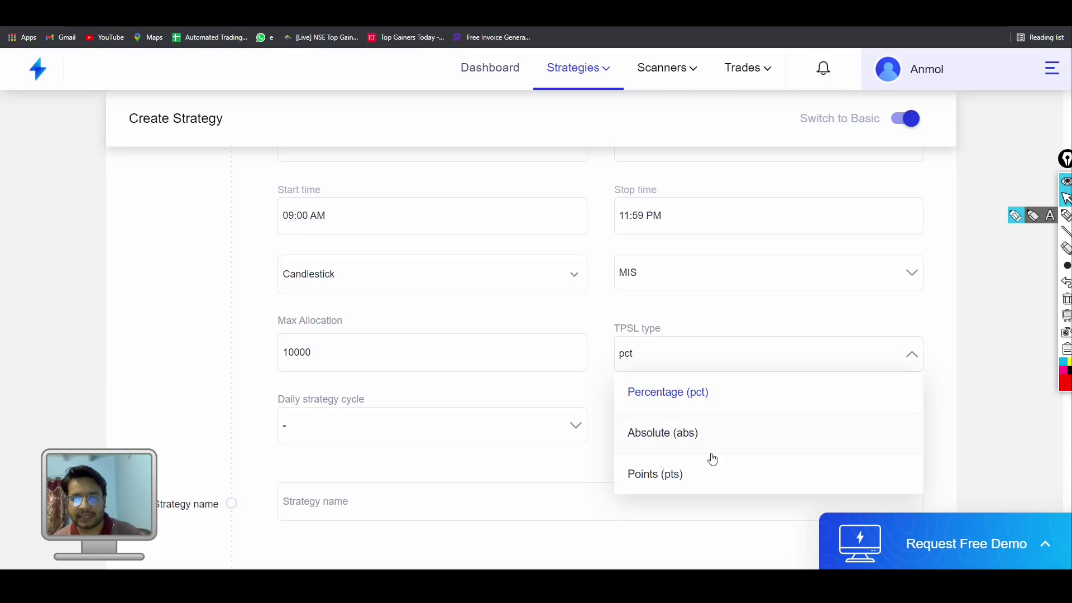
pyautogui.click(735, 396)
# - Set the exit stop loss to 1% and the target profit to 2%
pyautogui.scroll(5, 492, 401)
pyautogui.click(371, 269)
pyautogui.write('1')
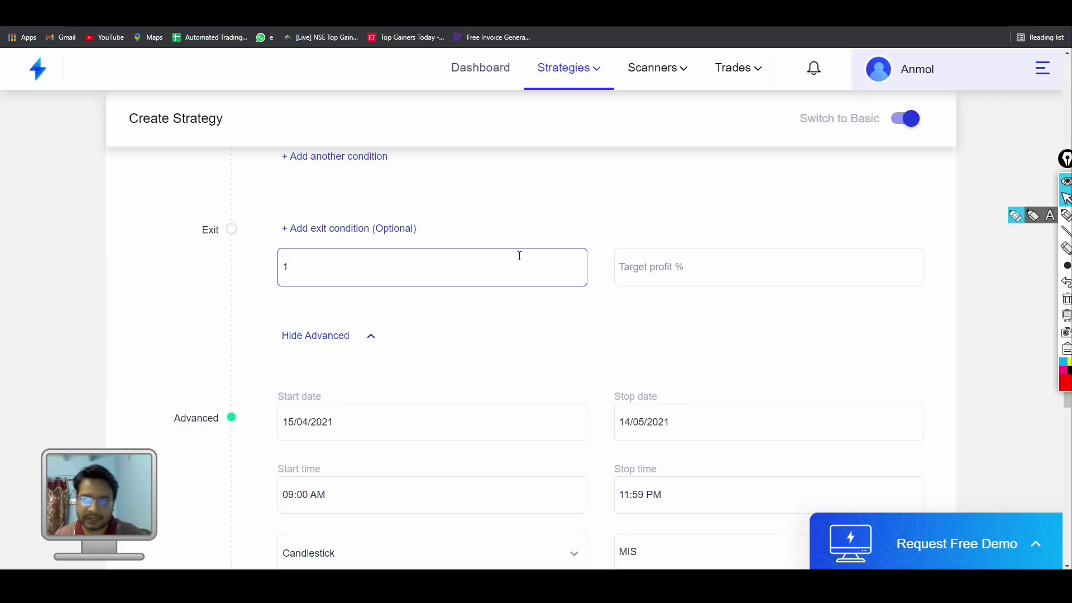
pyautogui.click(813, 284)
pyautogui.write('2')
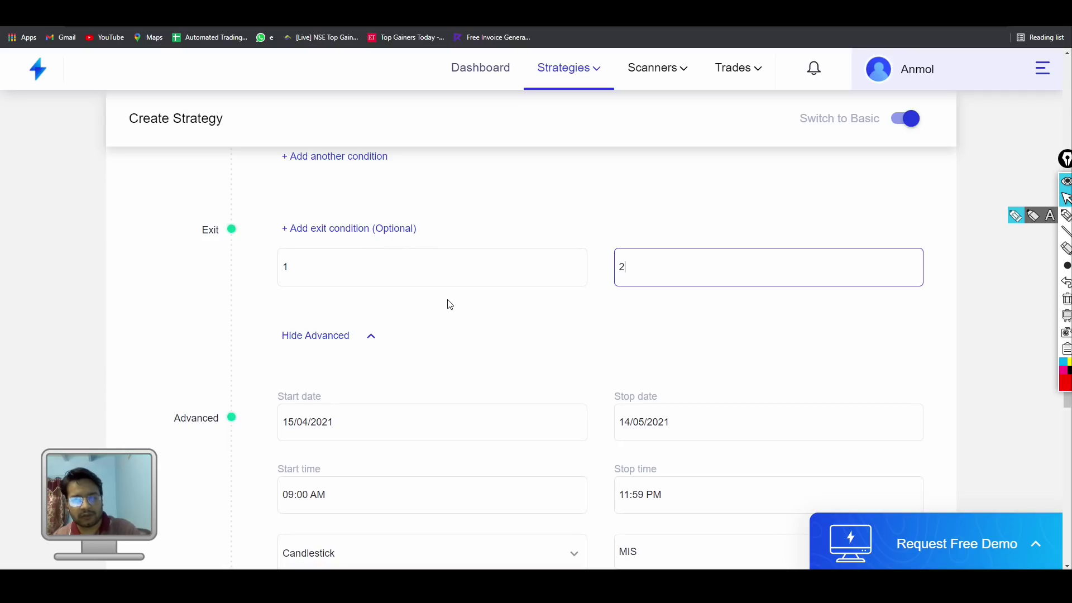
pyautogui.click(635, 309)
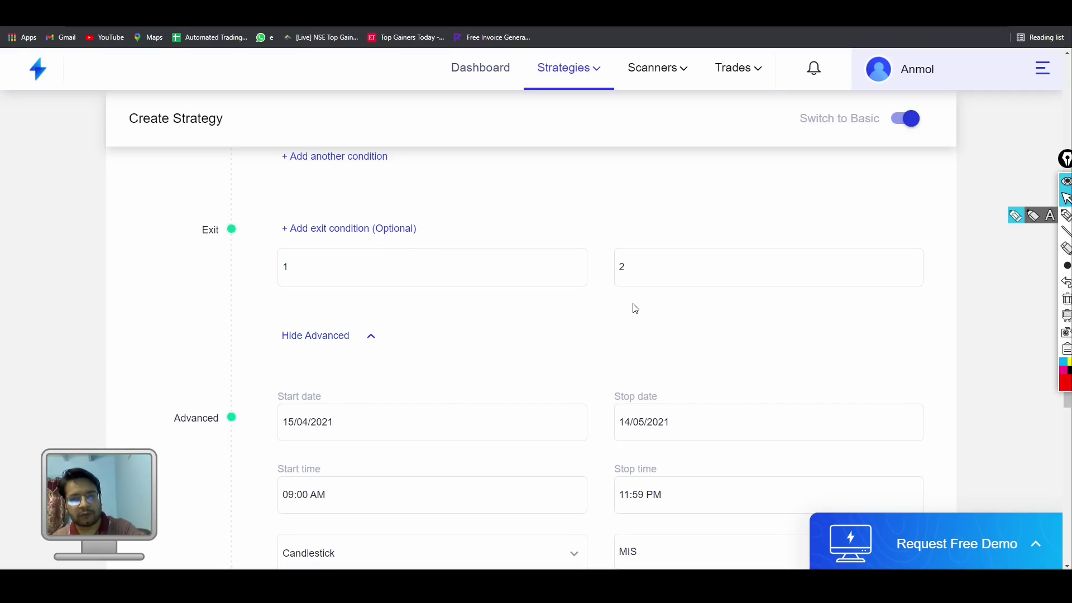
# - Name the strategy "capital based", then save and backtest it
pyautogui.scroll(-3, 627, 311)
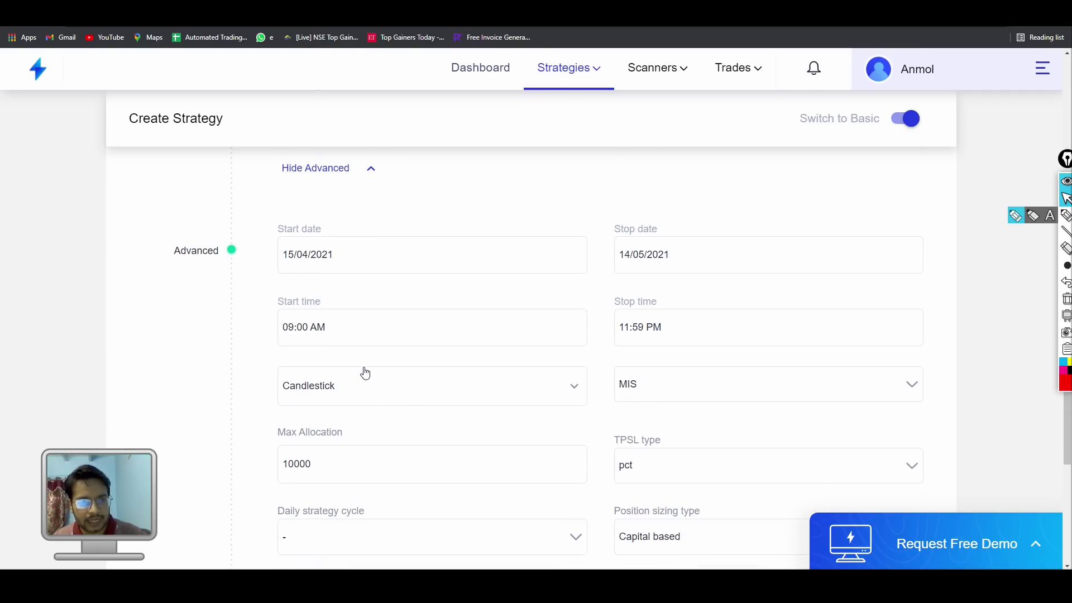
pyautogui.scroll(-2, 365, 373)
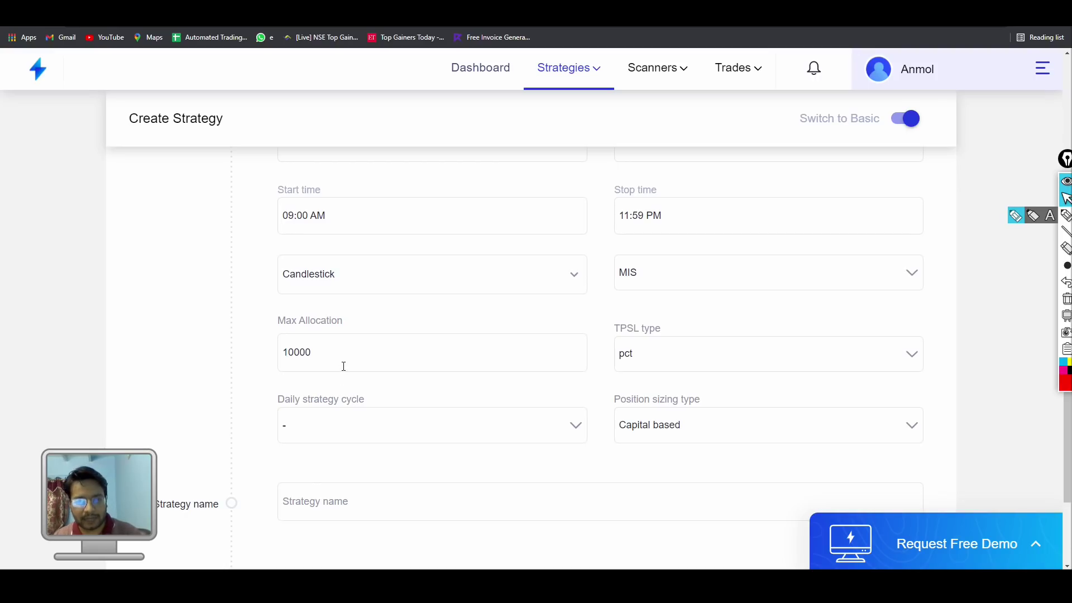
pyautogui.scroll(-3, 344, 366)
pyautogui.click(384, 331)
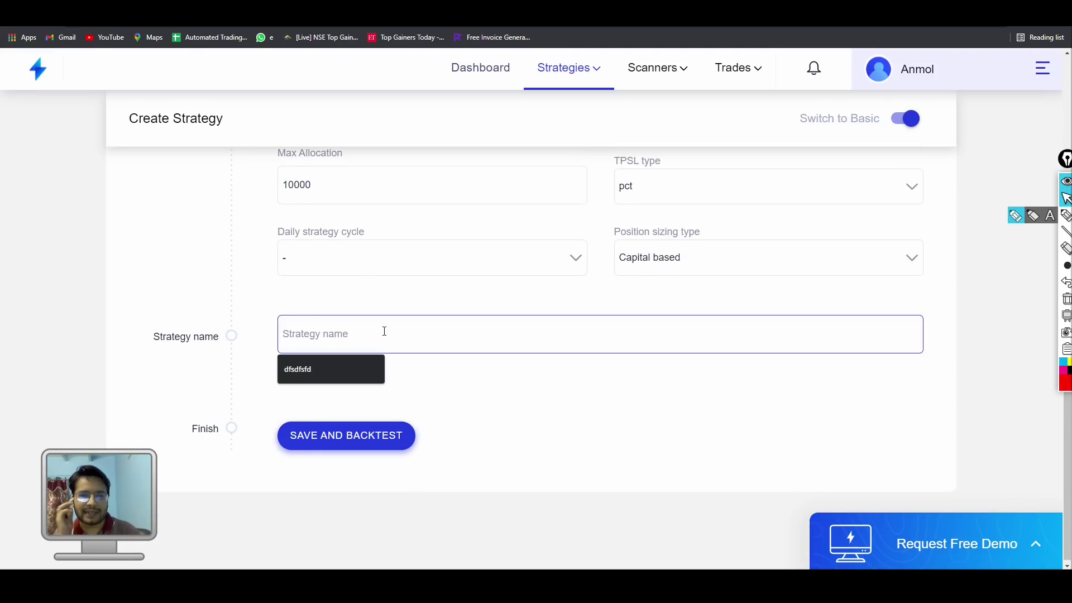
pyautogui.write('capital based')
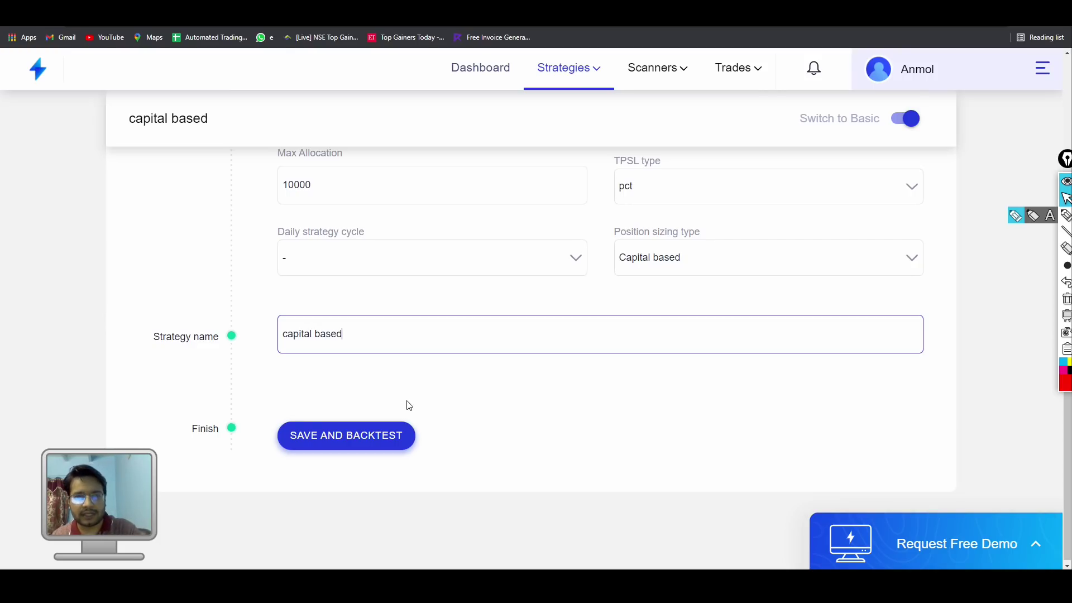
pyautogui.click(359, 446)
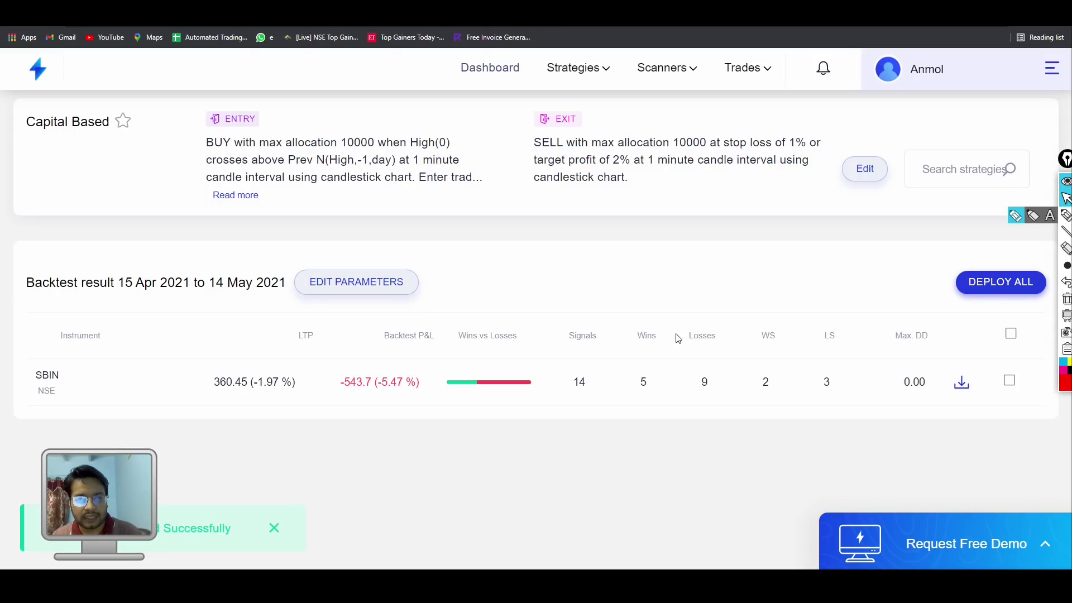
# - Expand the SBIN backtest result and examine the quantities and prices in its transaction details
pyautogui.click(408, 391)
pyautogui.scroll(-3, 491, 252)
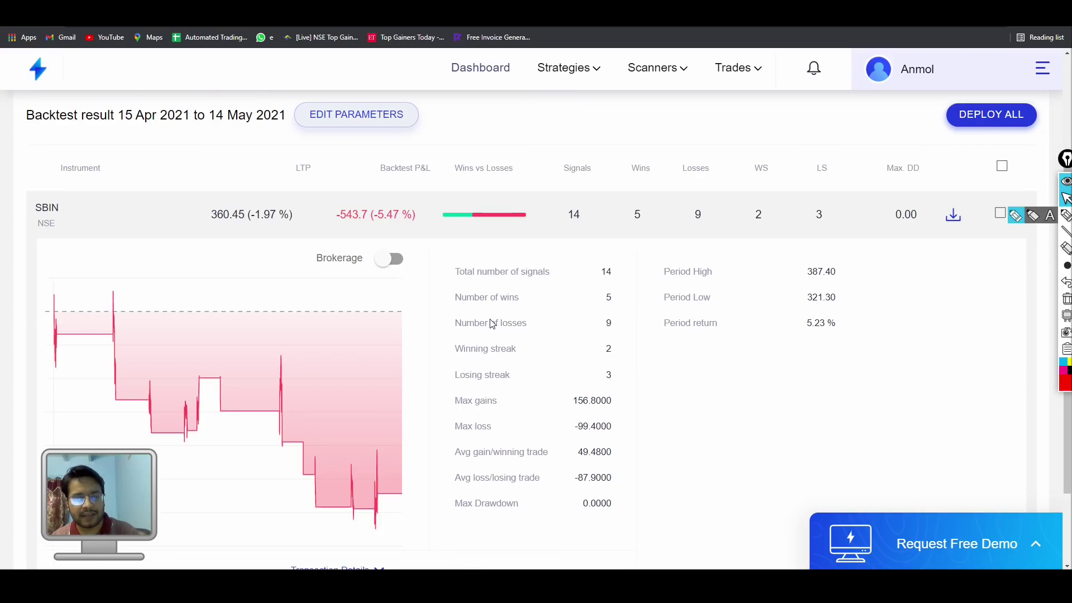
pyautogui.scroll(-2, 492, 324)
pyautogui.click(329, 455)
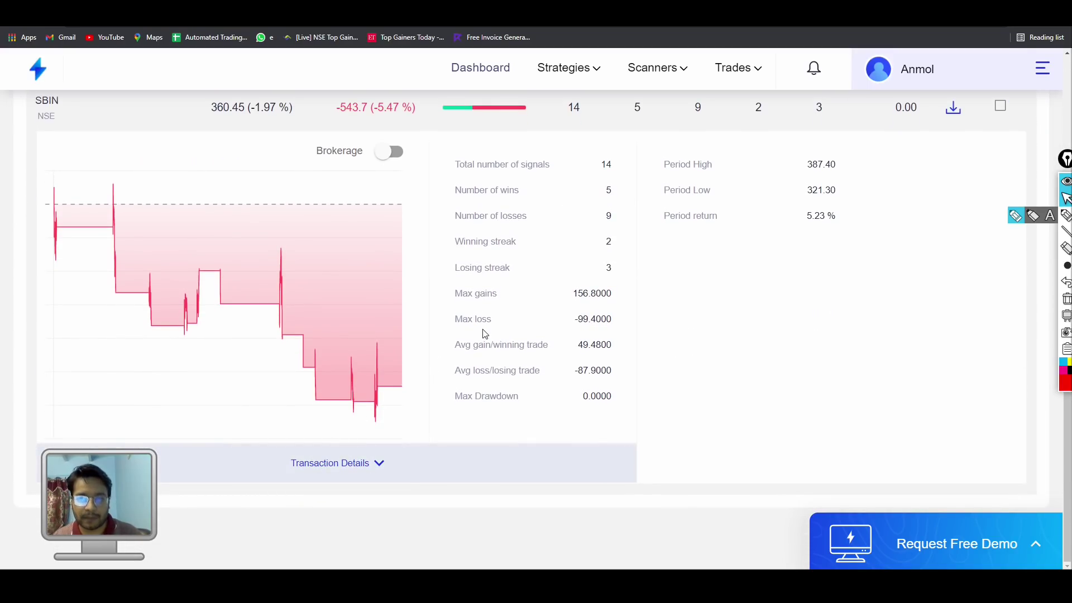
pyautogui.scroll(-1, 483, 335)
pyautogui.scroll(-5, 484, 334)
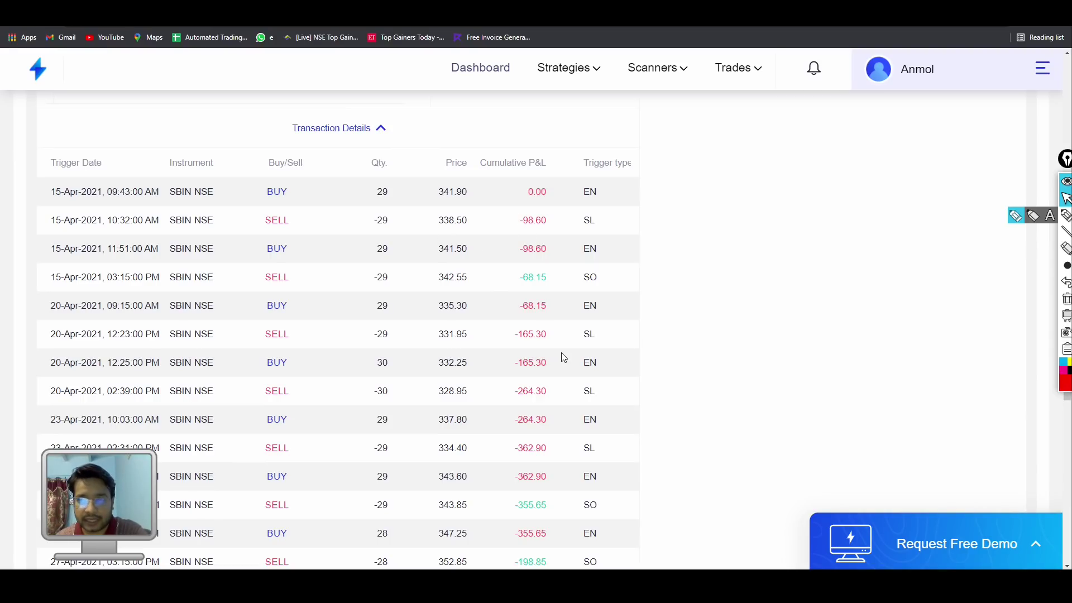
# - Annotate the first BUY's quantity times price and point arrows from quantities 30 and 28 to their prices, then clear the red pen marks
pyautogui.click(1066, 215)
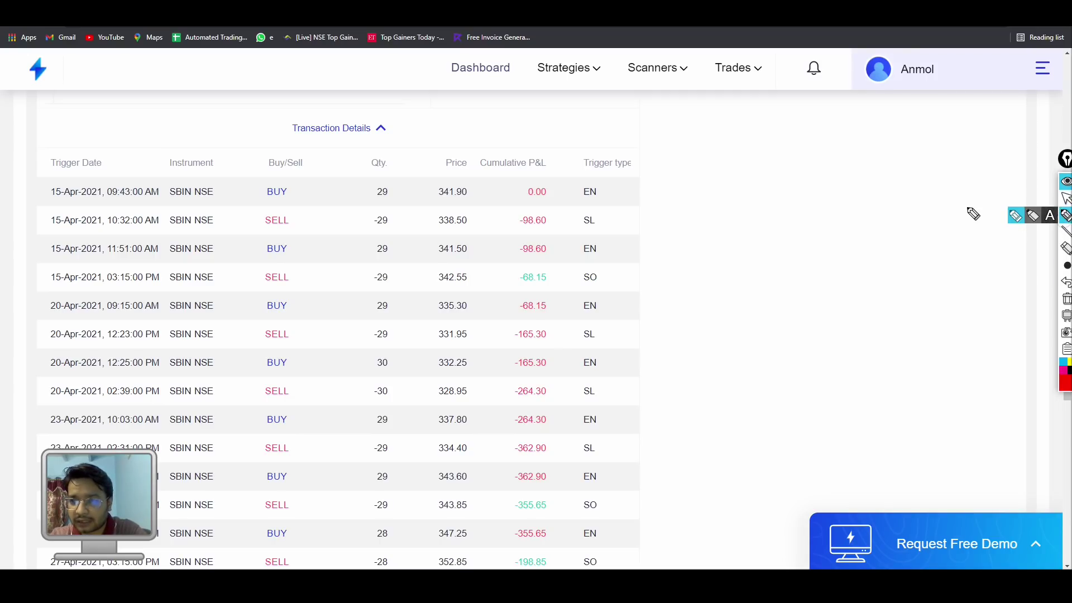
pyautogui.moveTo(272, 179)
pyautogui.mouseDown()
pyautogui.moveTo(364, 195)
pyautogui.moveTo(356, 208)
pyautogui.moveTo(385, 186)
pyautogui.moveTo(495, 200)
pyautogui.mouseUp()
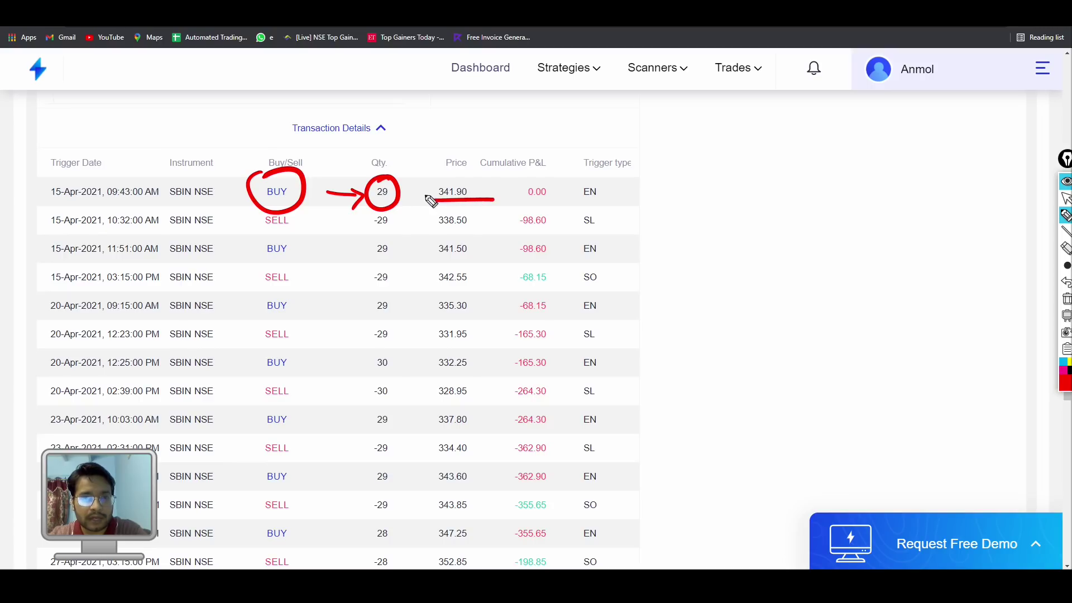
pyautogui.moveTo(408, 187)
pyautogui.mouseDown()
pyautogui.moveTo(423, 200)
pyautogui.moveTo(408, 201)
pyautogui.mouseUp()
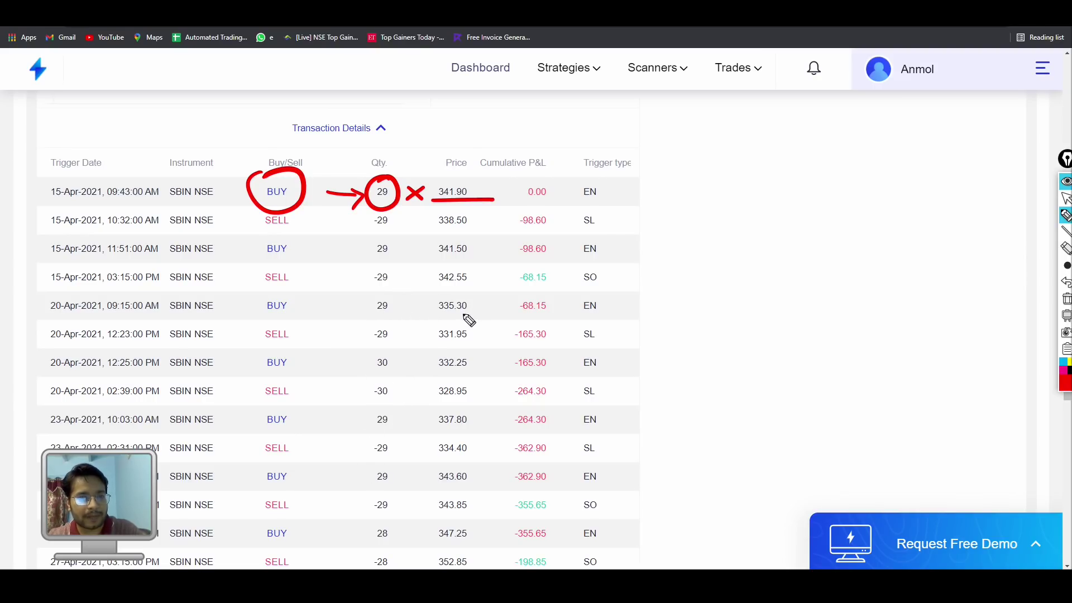
pyautogui.moveTo(398, 364)
pyautogui.mouseDown()
pyautogui.moveTo(432, 363)
pyautogui.moveTo(423, 373)
pyautogui.mouseUp()
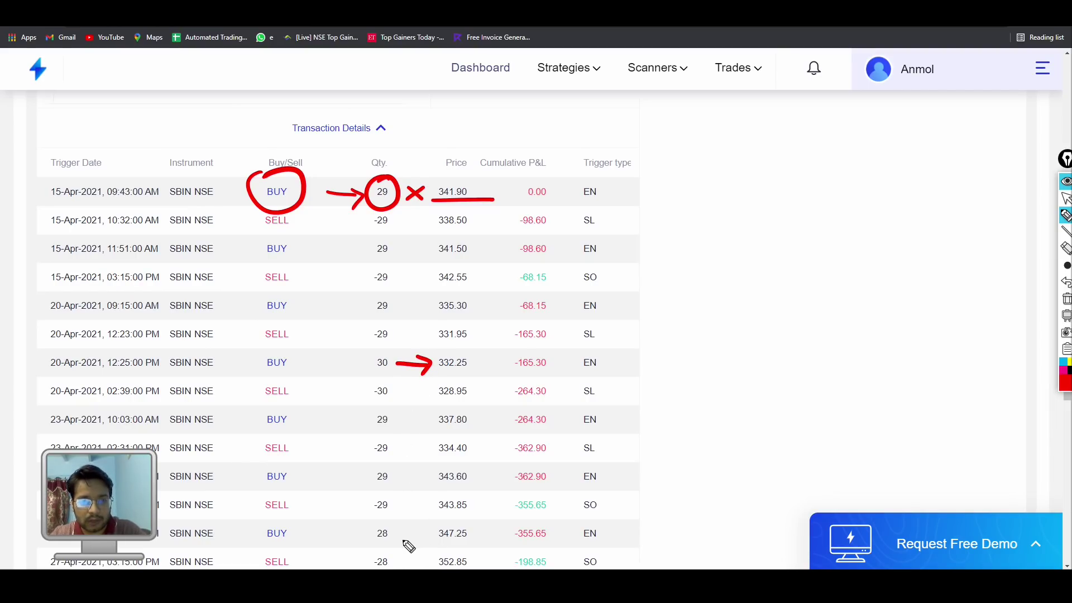
pyautogui.moveTo(395, 535)
pyautogui.mouseDown()
pyautogui.moveTo(424, 529)
pyautogui.moveTo(417, 552)
pyautogui.mouseUp()
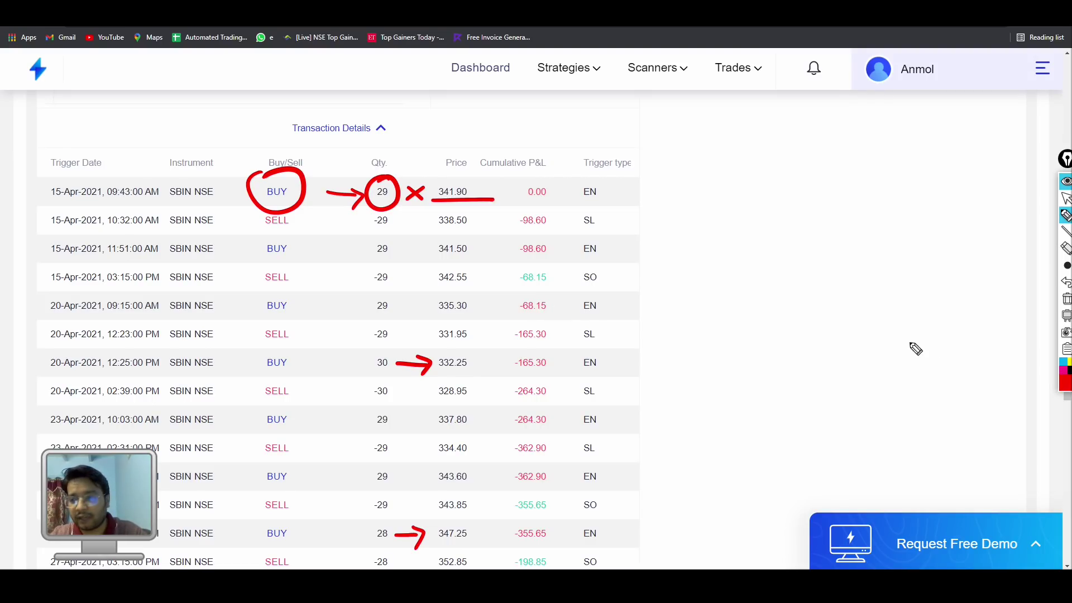
pyautogui.click(1066, 299)
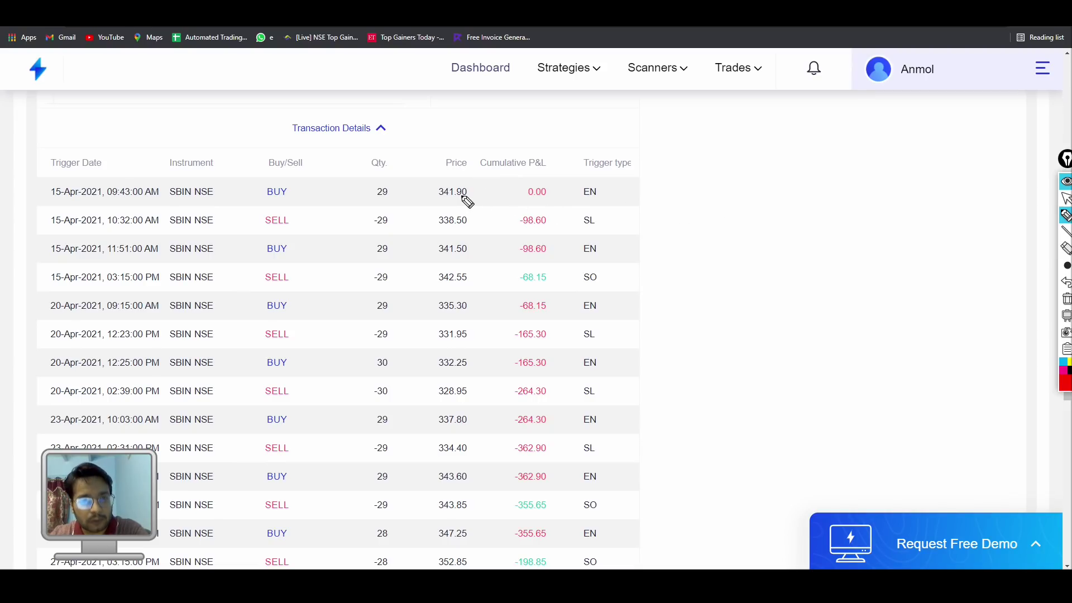
# - Mark the cumulative P&L of the first buy and sell transactions in red, then clear the marks and return to the normal pointer
pyautogui.moveTo(269, 176)
pyautogui.mouseDown()
pyautogui.moveTo(250, 194)
pyautogui.moveTo(274, 175)
pyautogui.moveTo(370, 192)
pyautogui.mouseUp()
pyautogui.moveTo(492, 191); pyautogui.dragTo(518, 191)
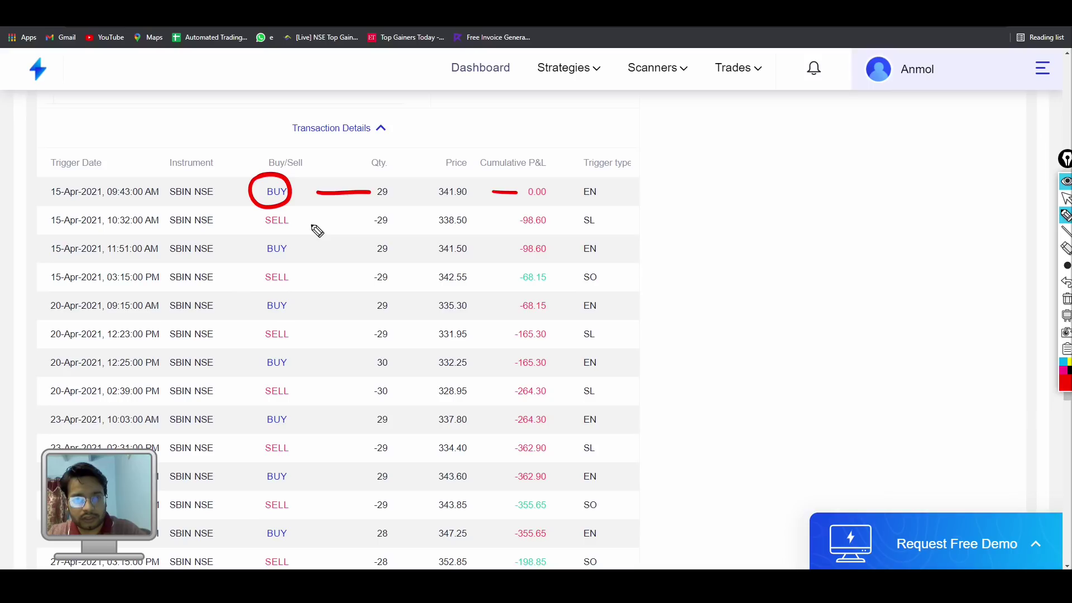
pyautogui.moveTo(313, 224); pyautogui.dragTo(363, 224)
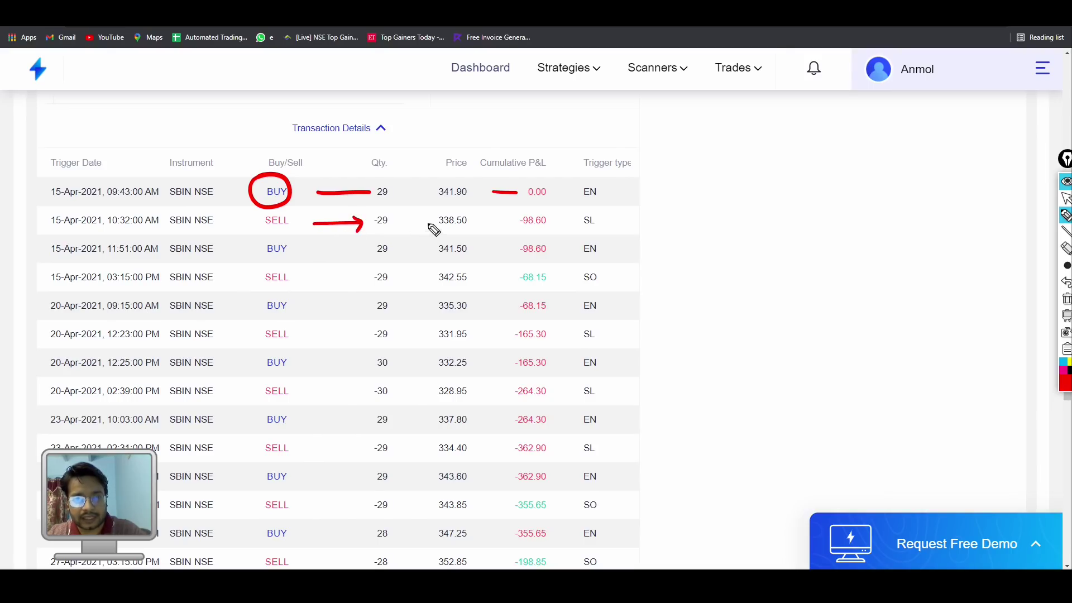
pyautogui.moveTo(487, 224); pyautogui.dragTo(507, 225)
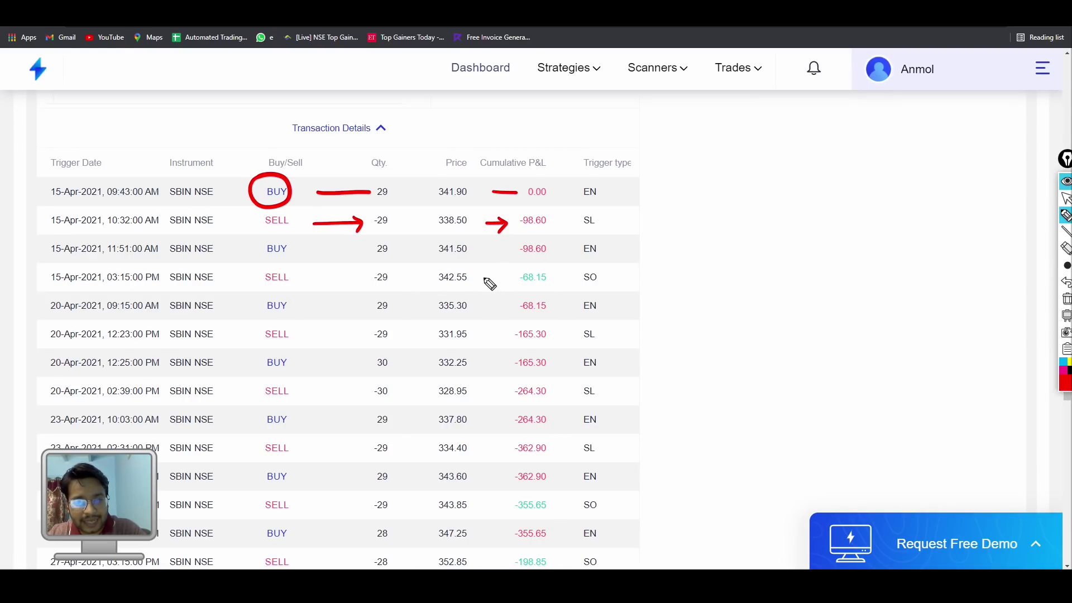
pyautogui.moveTo(478, 277)
pyautogui.mouseDown()
pyautogui.moveTo(502, 277)
pyautogui.moveTo(492, 293)
pyautogui.mouseUp()
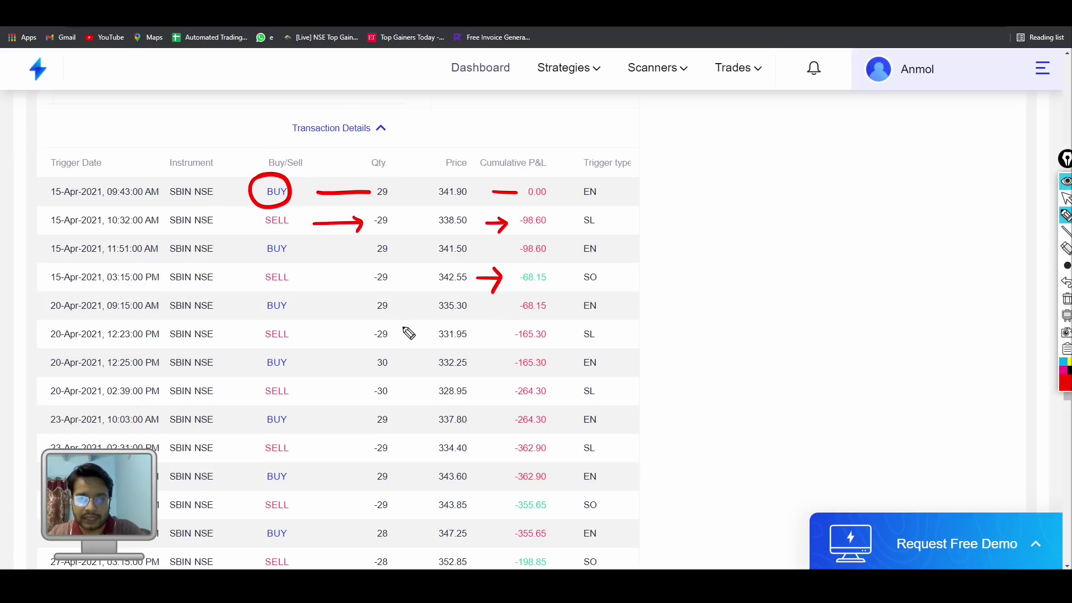
pyautogui.click(1065, 302)
pyautogui.click(1066, 199)
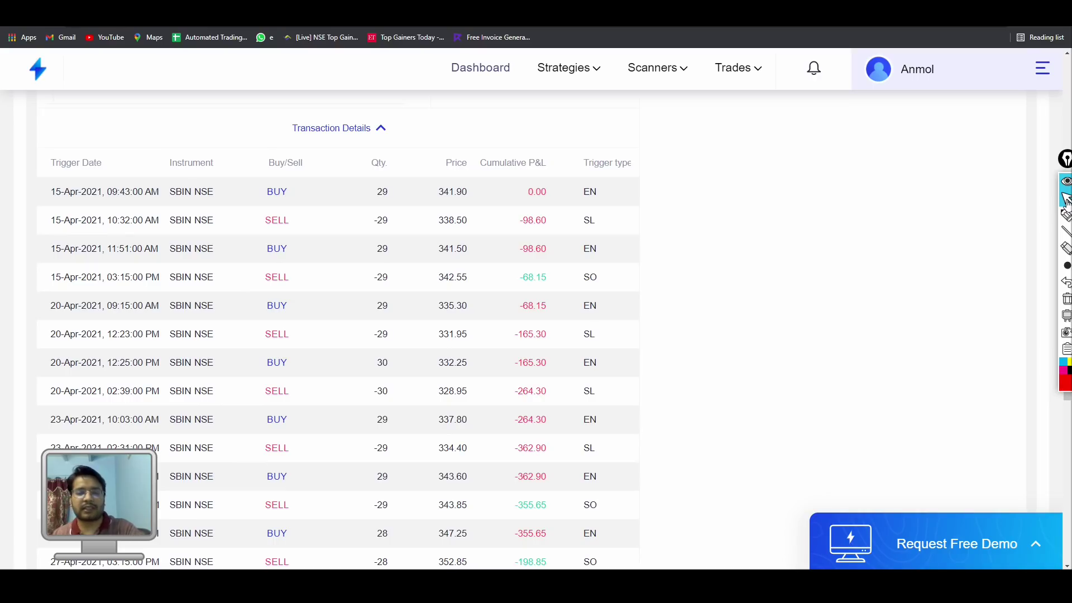
# - Change the TPSL type to Absolute (abs) with total stop loss 50 and total target profit 100, and rerun the backtest
pyautogui.scroll(15, 987, 203)
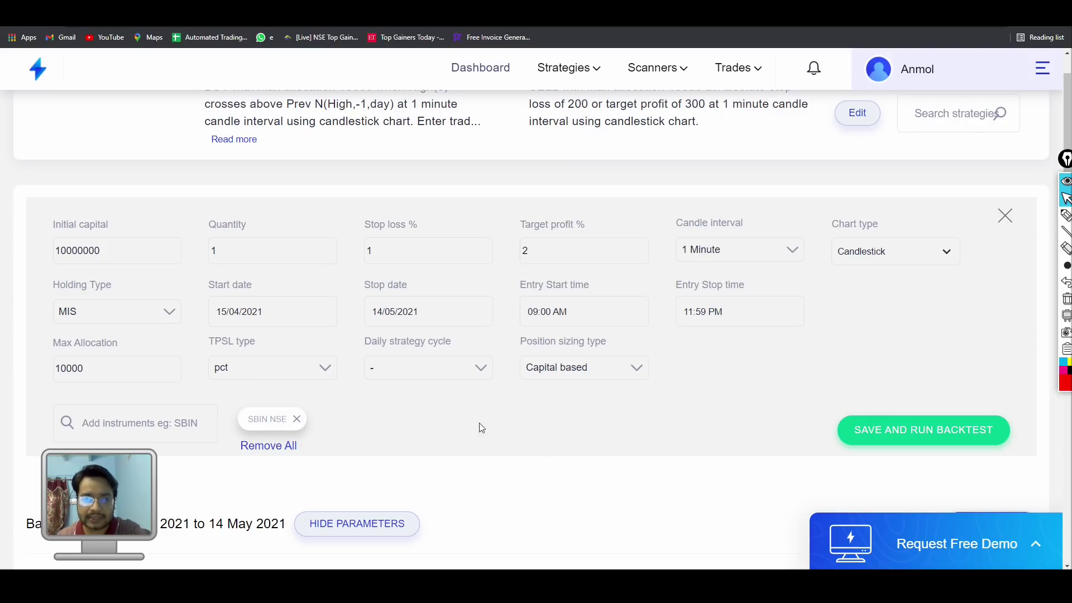
pyautogui.click(288, 373)
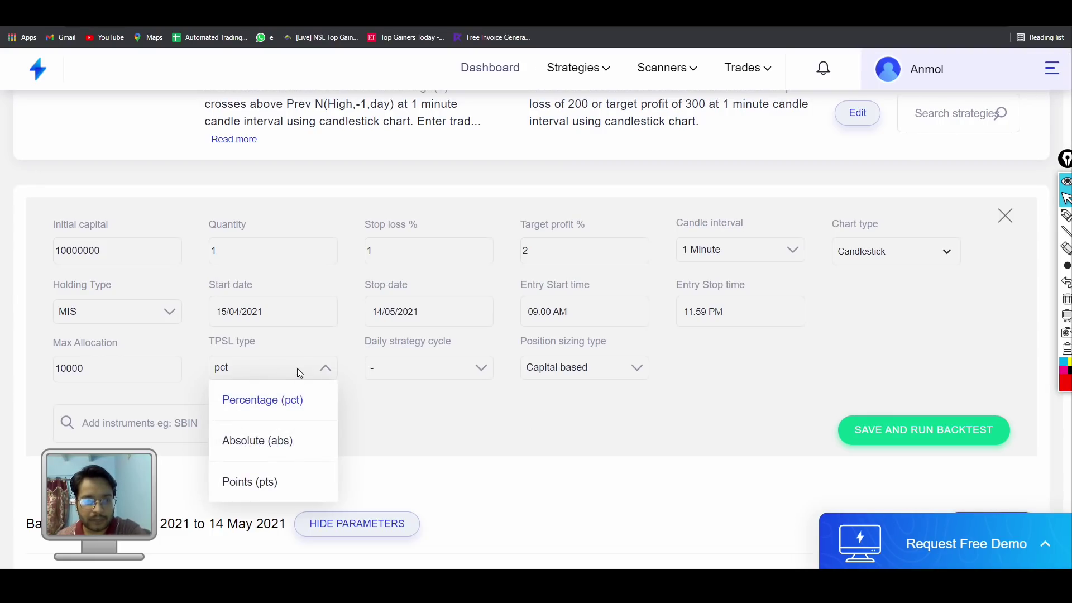
pyautogui.click(294, 442)
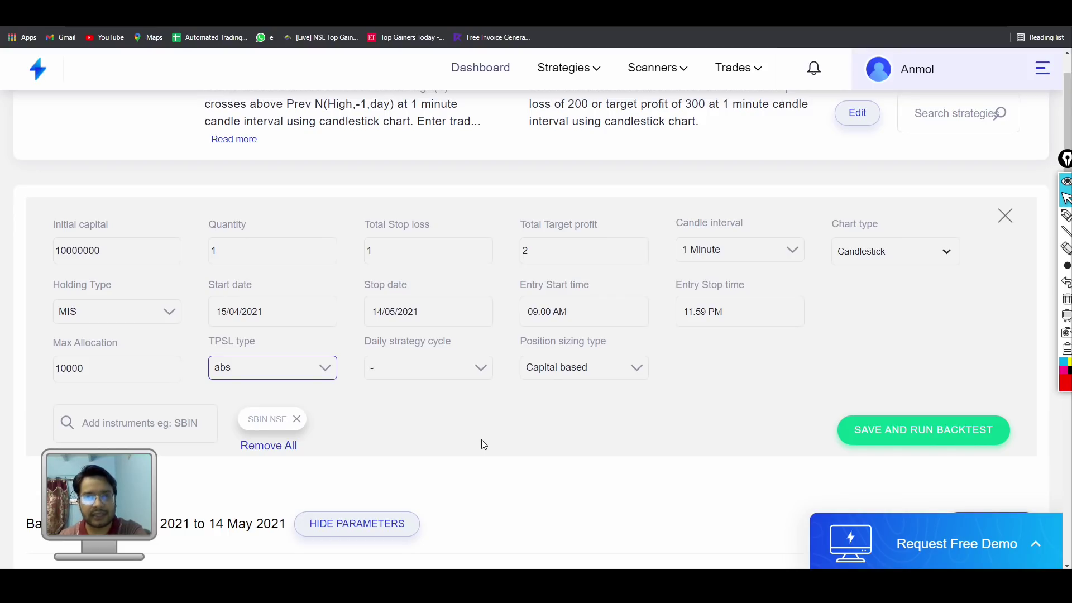
pyautogui.doubleClick(389, 244)
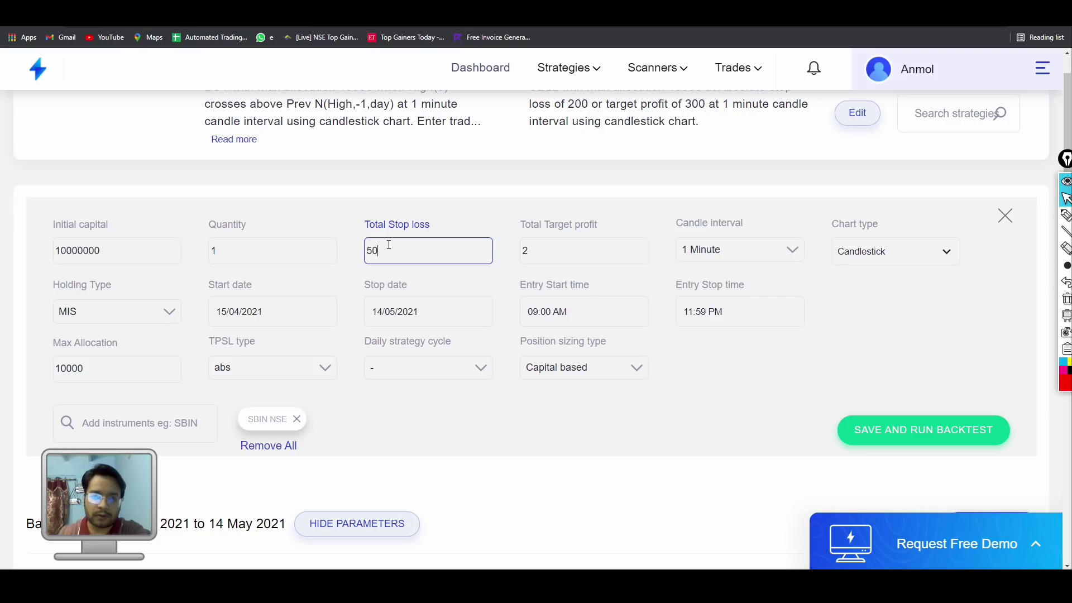
pyautogui.click(535, 243)
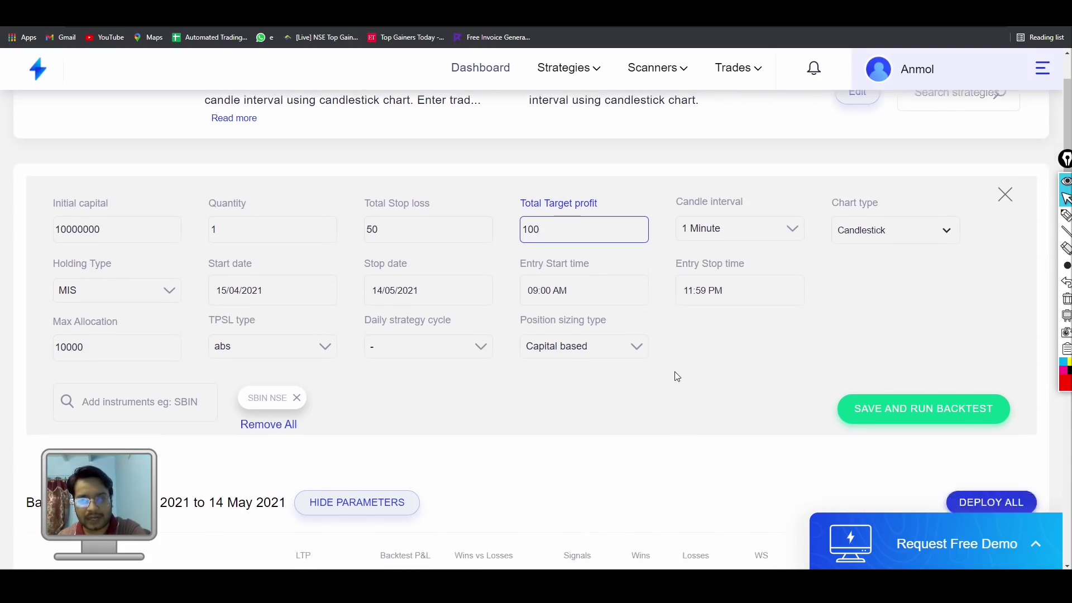
pyautogui.scroll(-2, 675, 371)
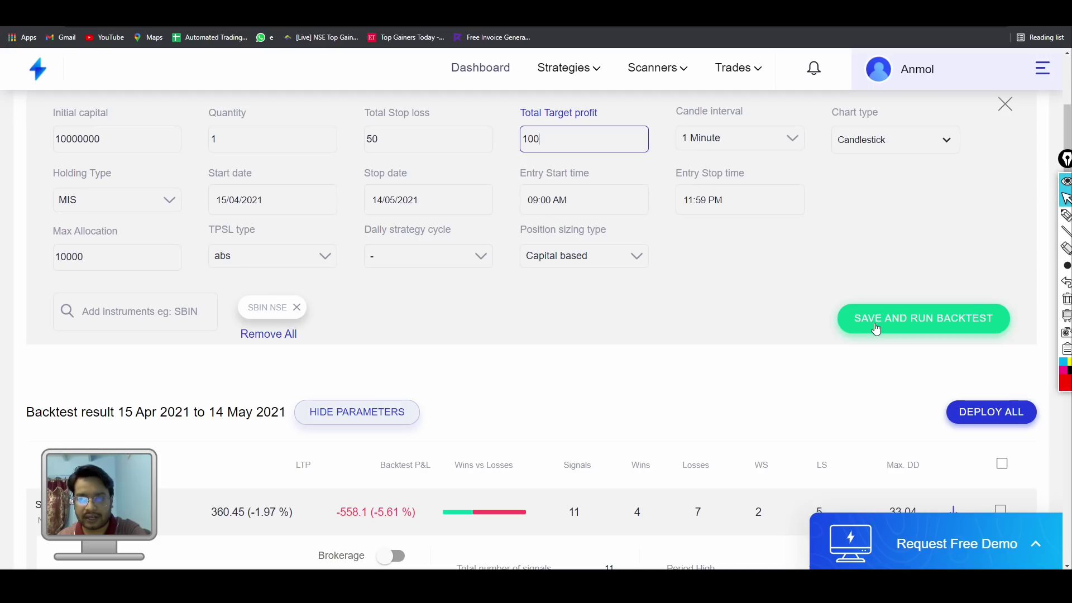
pyautogui.click(875, 329)
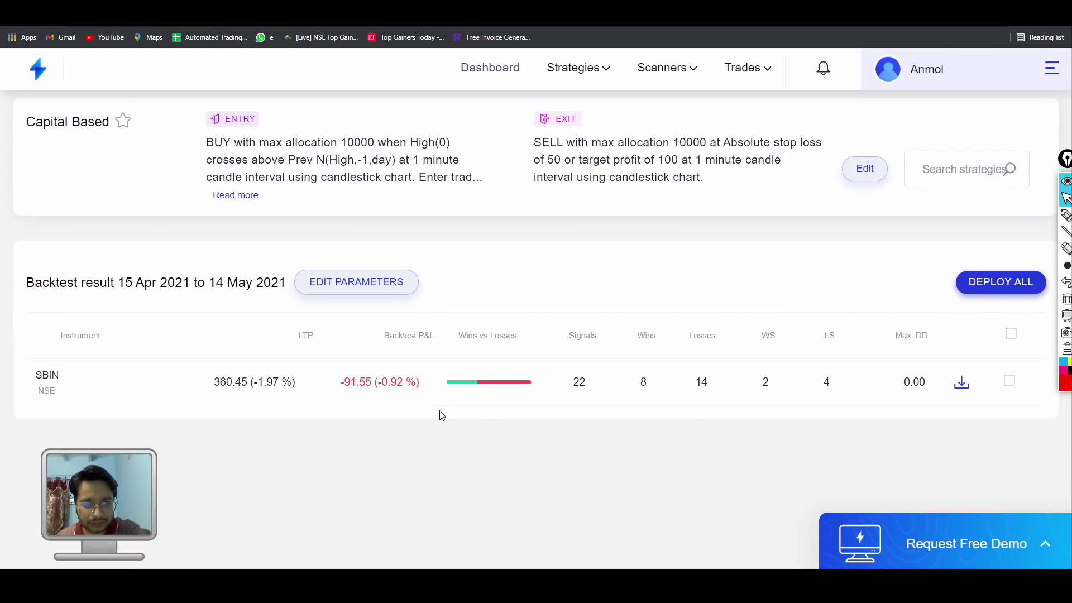
# - Expand the new SBIN backtest result and examine the stop-loss and target exits in its transaction details
pyautogui.click(406, 380)
pyautogui.scroll(-5, 540, 289)
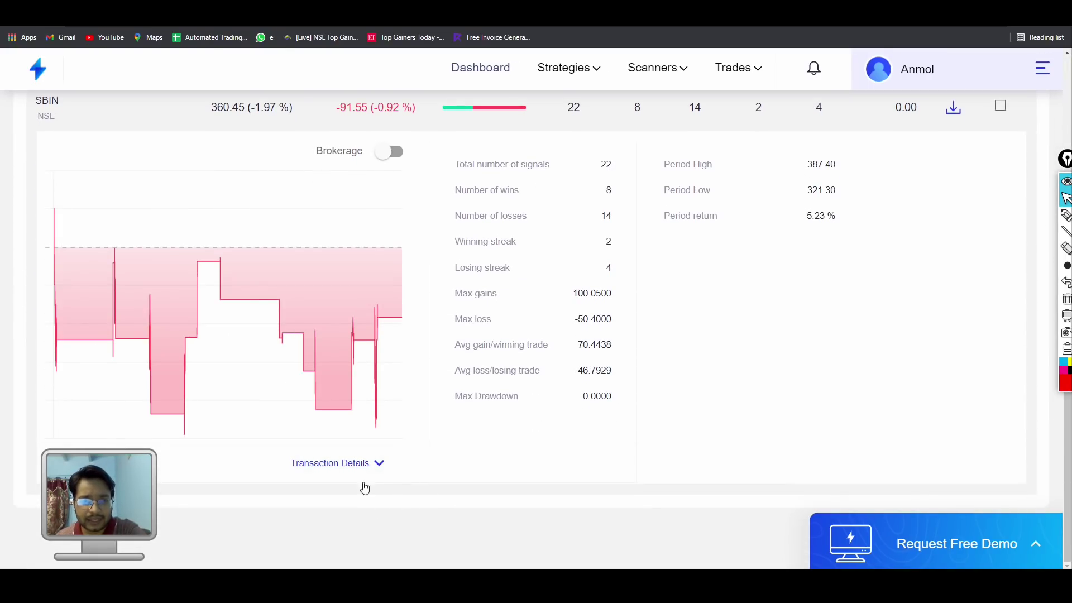
pyautogui.click(364, 487)
pyautogui.scroll(-4, 645, 350)
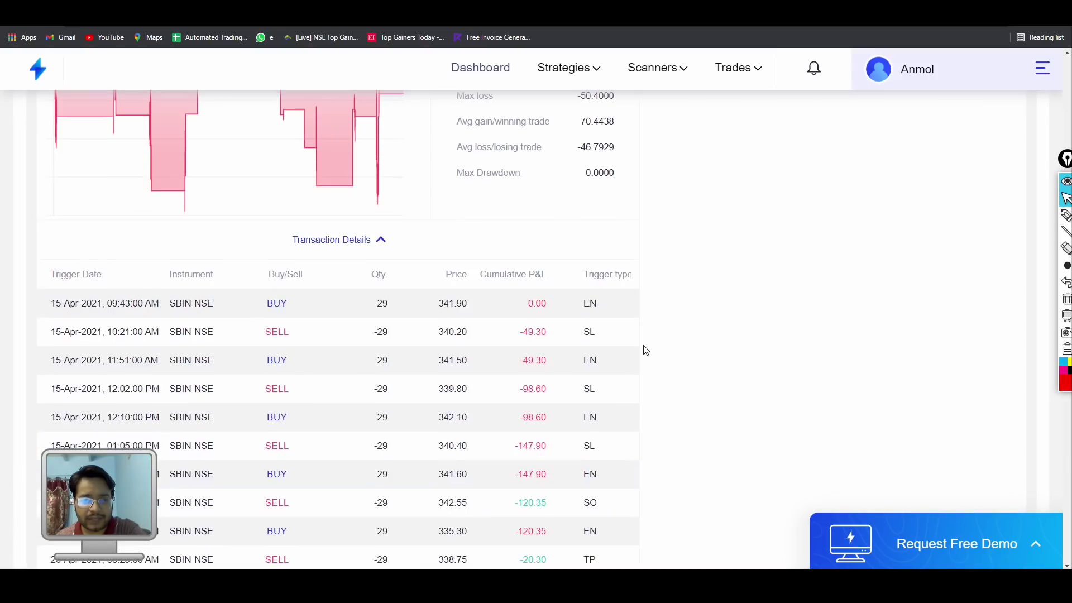
pyautogui.scroll(-2, 646, 351)
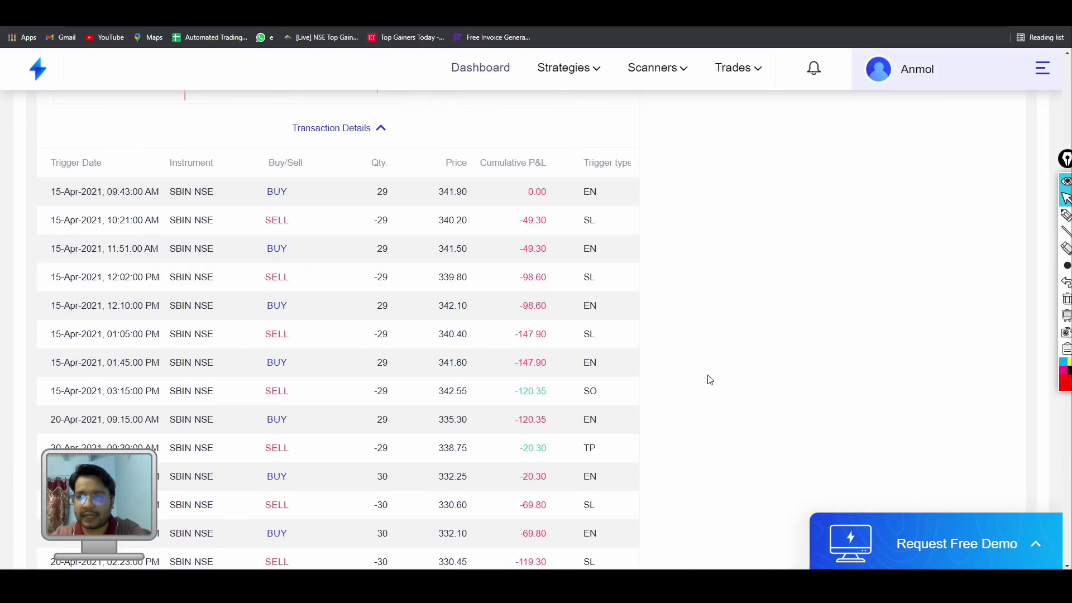
# - Mark the first BUY and SELL quantities, circle the first SL exit, and point red arrows at the cumulative P&L of the second and third rows
pyautogui.click(1065, 215)
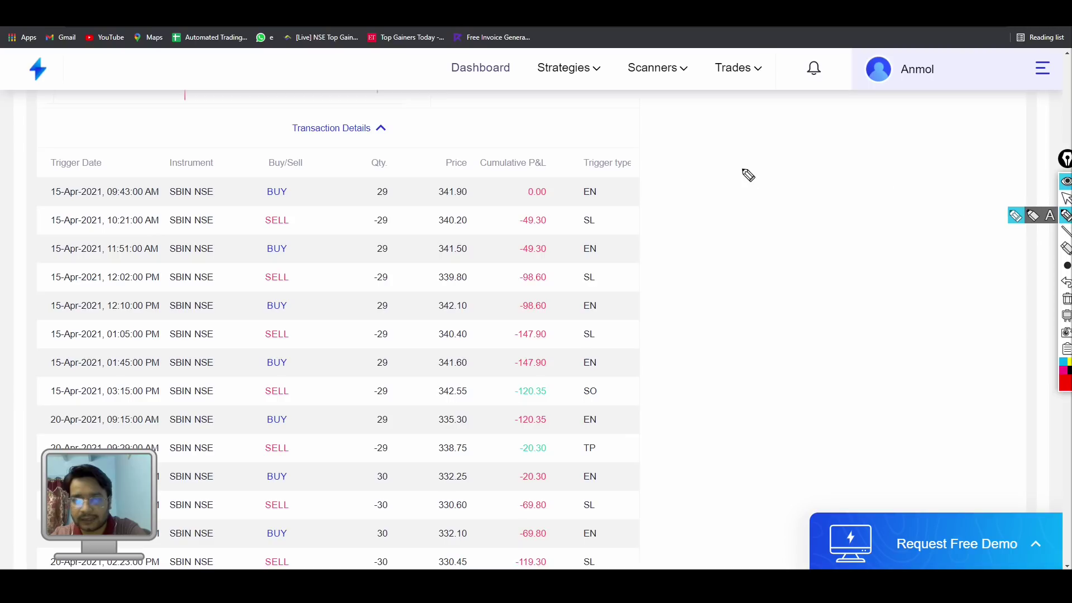
pyautogui.moveTo(314, 191)
pyautogui.mouseDown()
pyautogui.moveTo(353, 191)
pyautogui.moveTo(347, 214)
pyautogui.mouseUp()
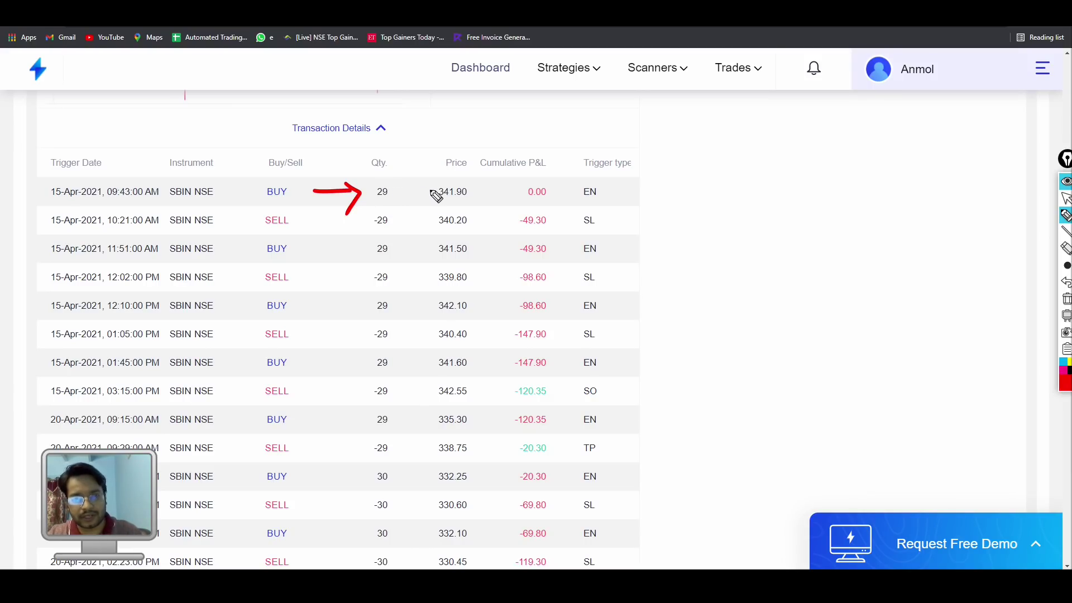
pyautogui.moveTo(308, 224)
pyautogui.mouseDown()
pyautogui.moveTo(347, 224)
pyautogui.moveTo(338, 240)
pyautogui.mouseUp()
pyautogui.moveTo(602, 209)
pyautogui.mouseDown()
pyautogui.moveTo(592, 235)
pyautogui.moveTo(575, 211)
pyautogui.mouseUp()
pyautogui.moveTo(479, 221)
pyautogui.mouseDown()
pyautogui.moveTo(511, 221)
pyautogui.moveTo(499, 234)
pyautogui.moveTo(513, 260)
pyautogui.moveTo(502, 266)
pyautogui.mouseUp()
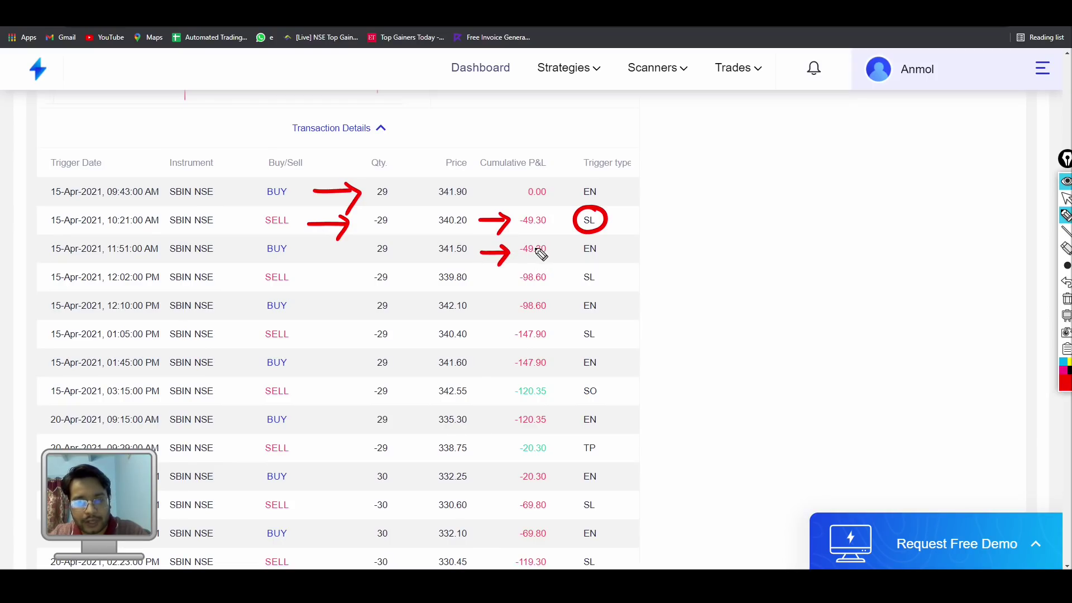
# - Circle the second SL exit, mark the cumulative P&L of the second and third sells in red, then clear the marks and restore the normal pointer
pyautogui.moveTo(593, 274)
pyautogui.mouseDown()
pyautogui.moveTo(581, 295)
pyautogui.moveTo(602, 267)
pyautogui.mouseUp()
pyautogui.moveTo(484, 277)
pyautogui.mouseDown()
pyautogui.moveTo(509, 282)
pyautogui.moveTo(503, 290)
pyautogui.mouseUp()
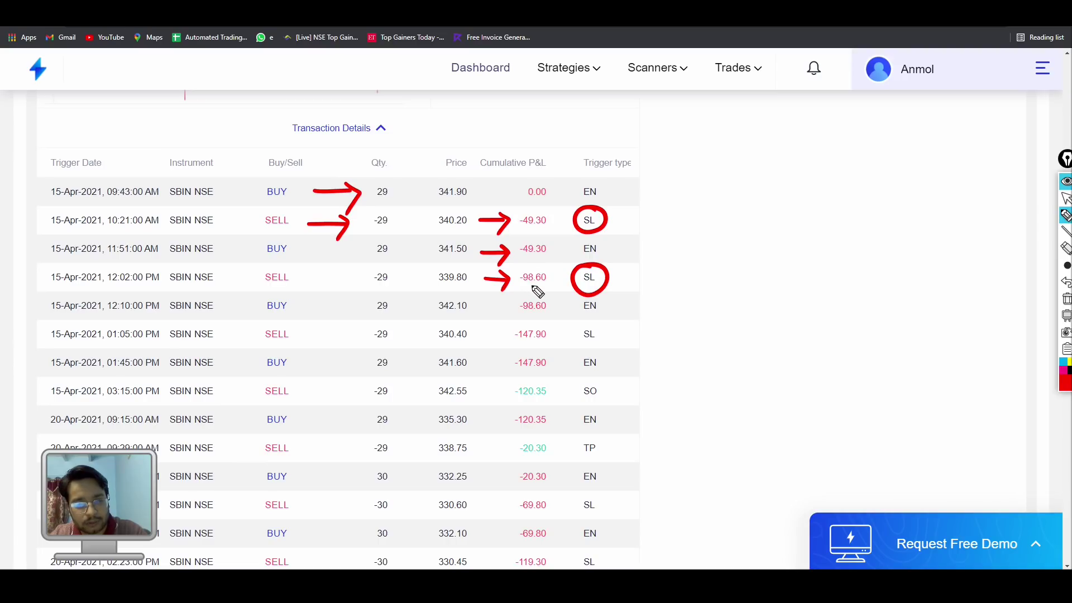
pyautogui.moveTo(483, 339)
pyautogui.mouseDown()
pyautogui.moveTo(510, 335)
pyautogui.moveTo(505, 351)
pyautogui.moveTo(541, 319)
pyautogui.mouseUp()
pyautogui.moveTo(531, 315); pyautogui.dragTo(531, 326)
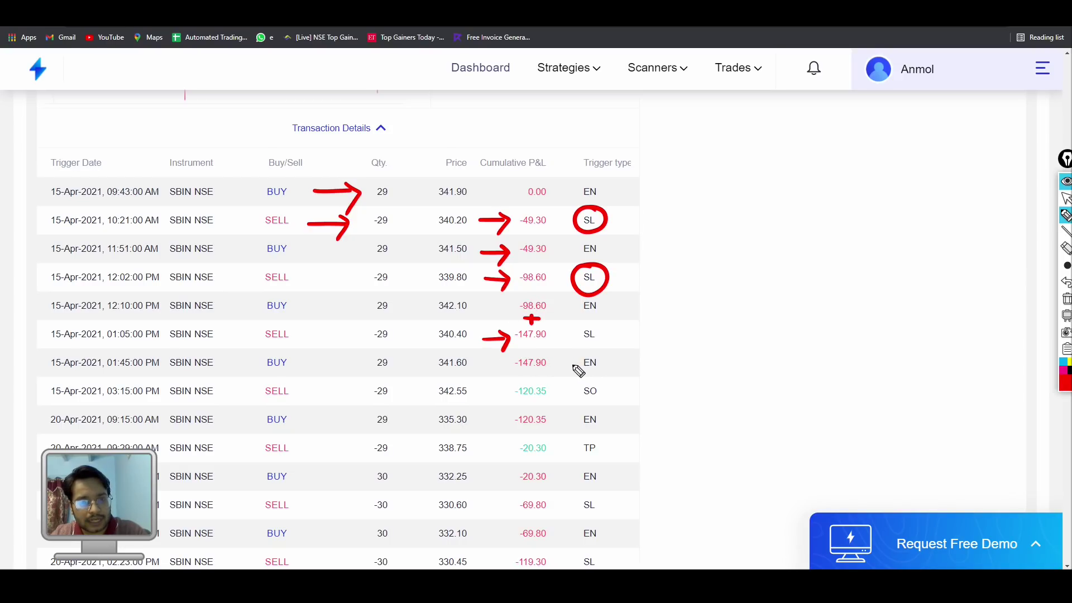
pyautogui.click(1067, 299)
pyautogui.click(1066, 200)
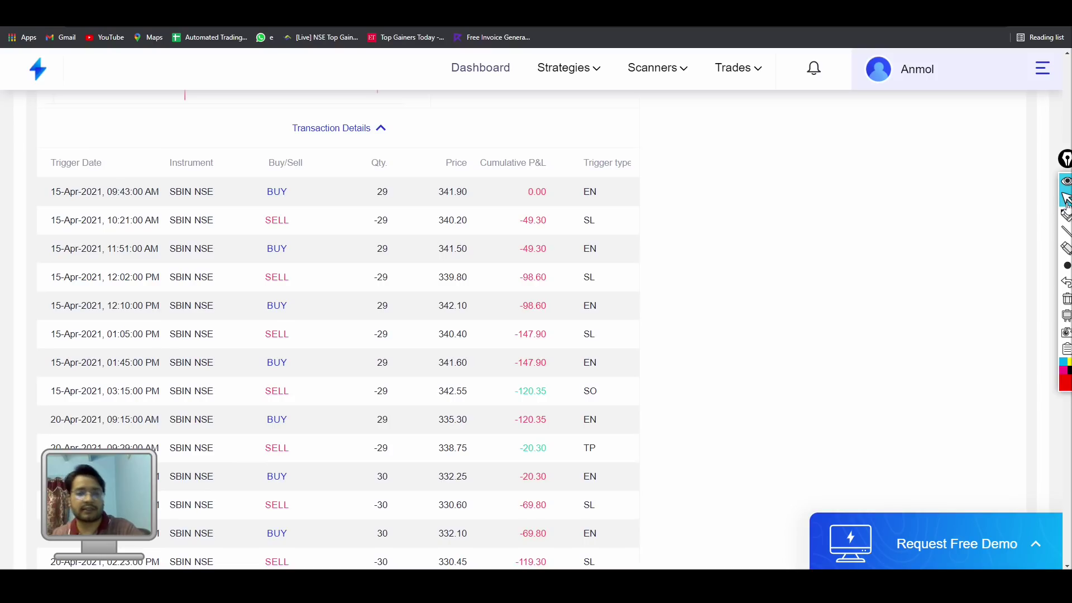
# - Reopen the backtest parameters and change the TPSL type to Points (pts)
pyautogui.scroll(10, 638, 359)
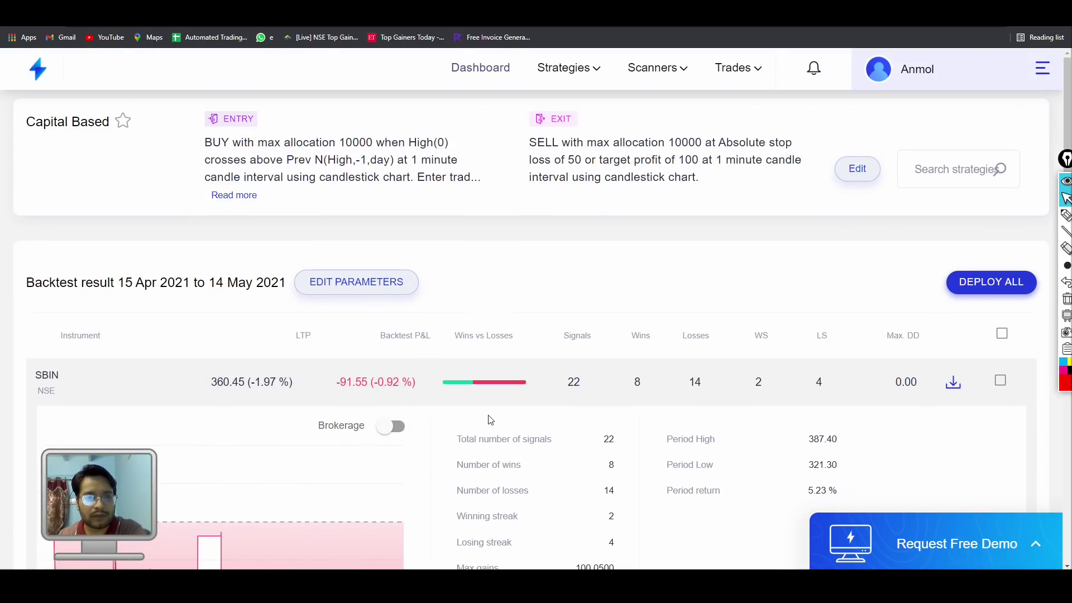
pyautogui.click(363, 289)
pyautogui.scroll(-2, 366, 293)
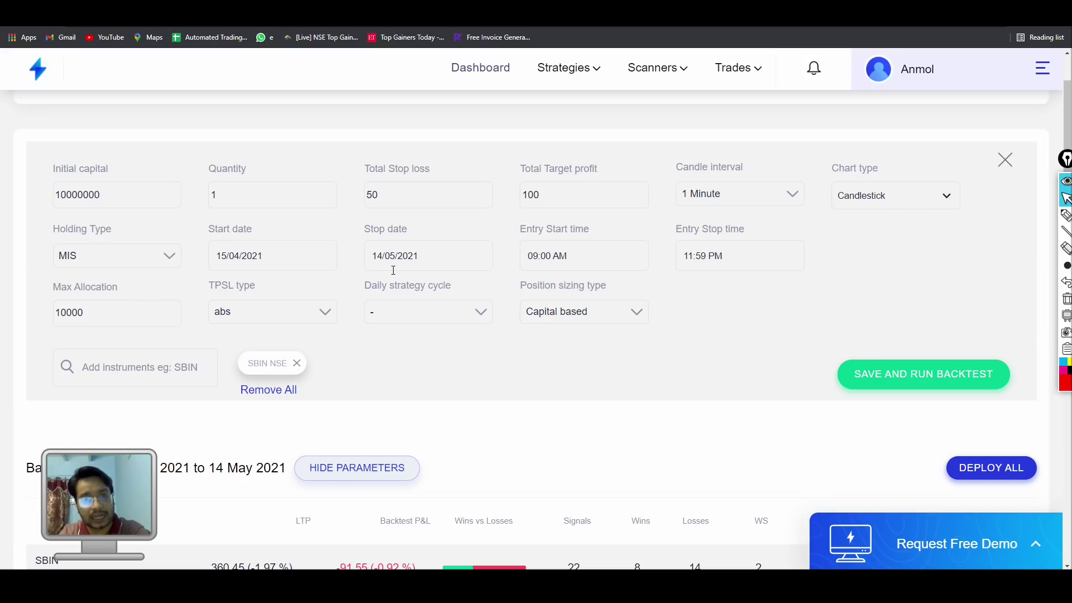
pyautogui.scroll(-1, 394, 270)
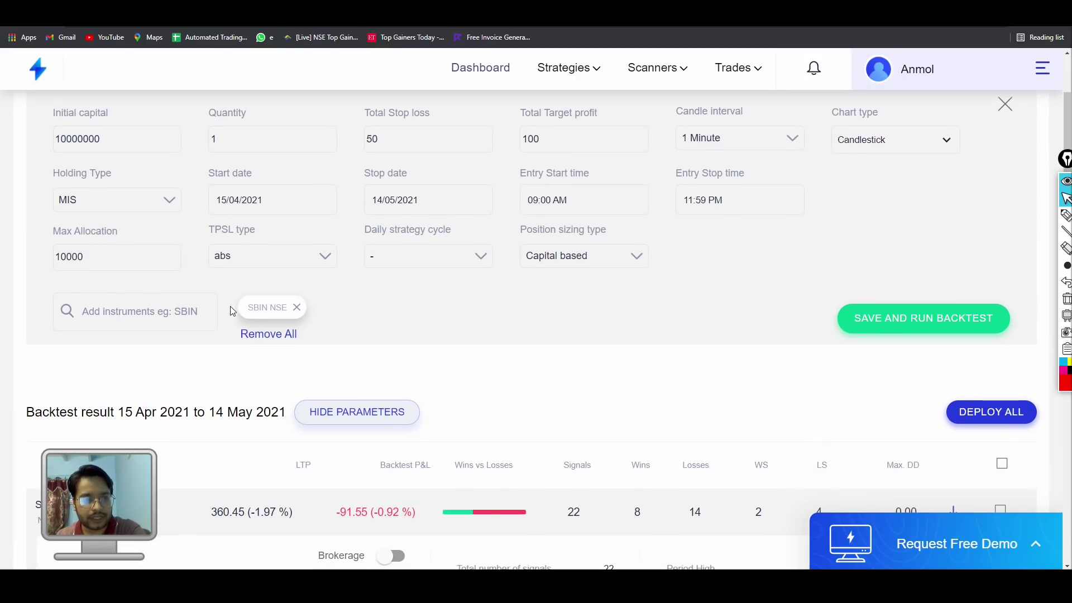
pyautogui.click(281, 251)
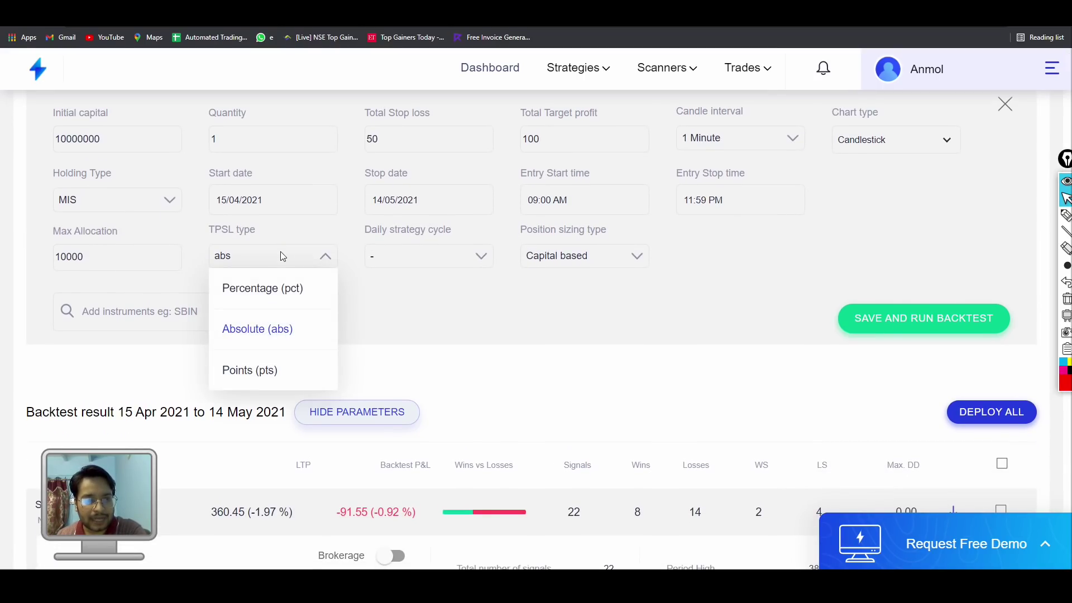
pyautogui.click(258, 373)
pyautogui.scroll(2, 464, 346)
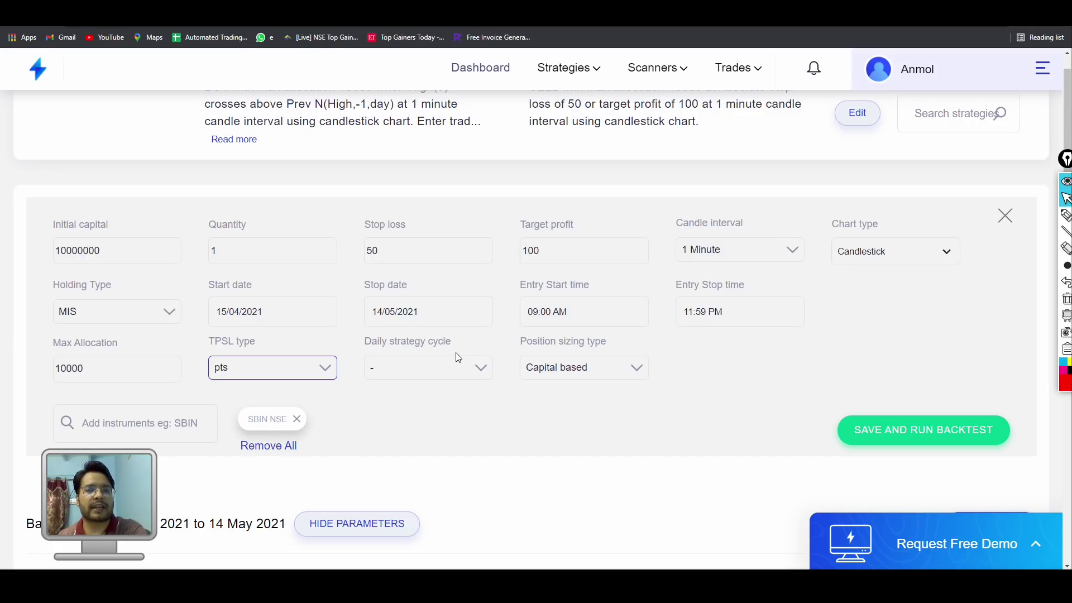
# - Set the stop loss to 6 points
pyautogui.scroll(-4, 413, 334)
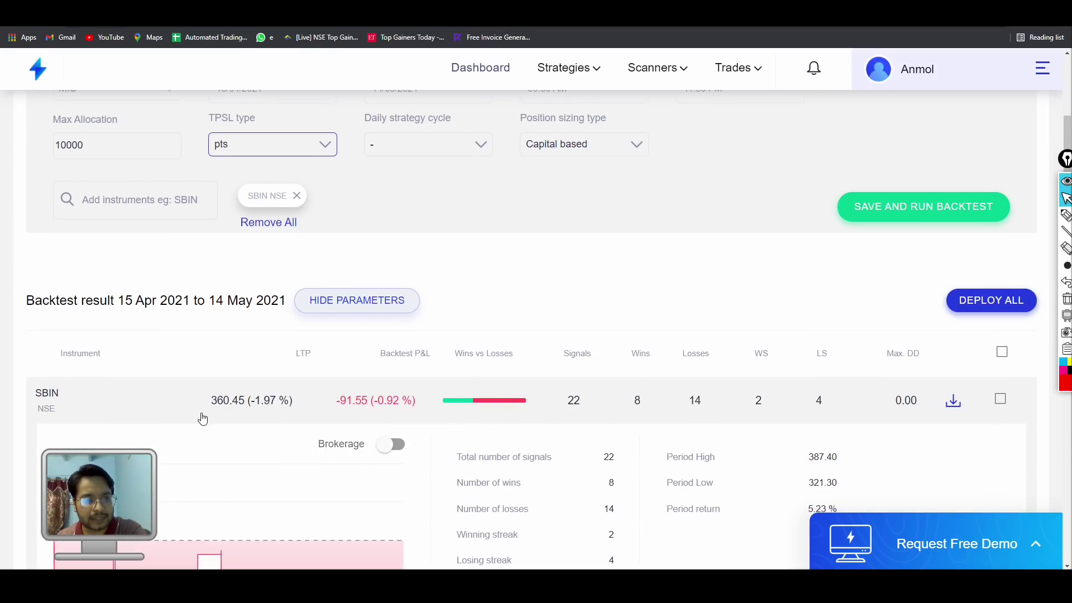
pyautogui.scroll(4, 322, 337)
pyautogui.doubleClick(459, 251)
pyautogui.write('6')
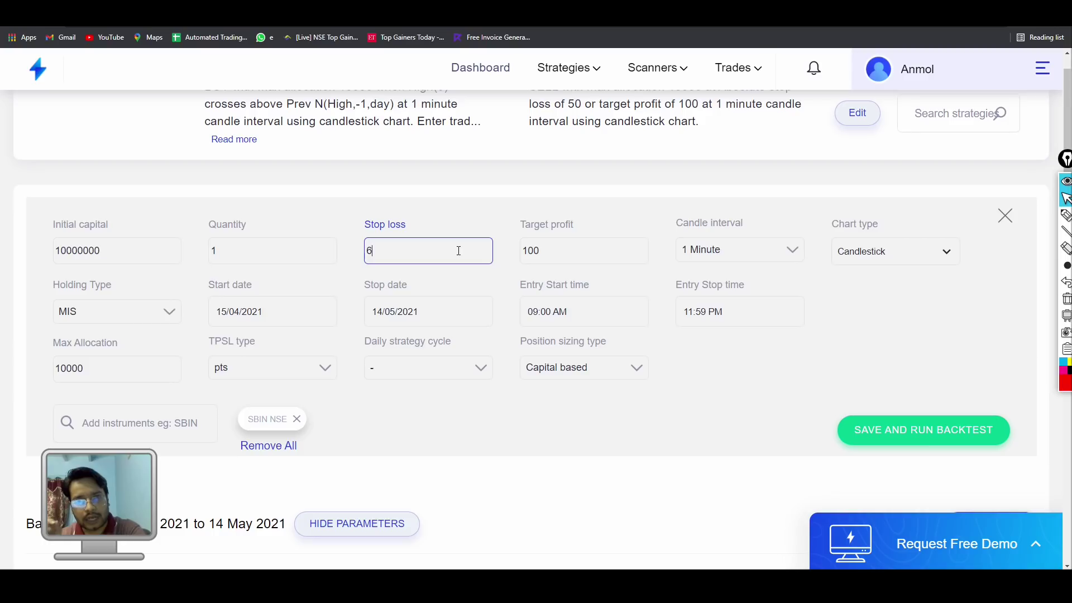
# - Set the target profit to 10 points, then save and rerun the backtest
pyautogui.scroll(-4, 458, 257)
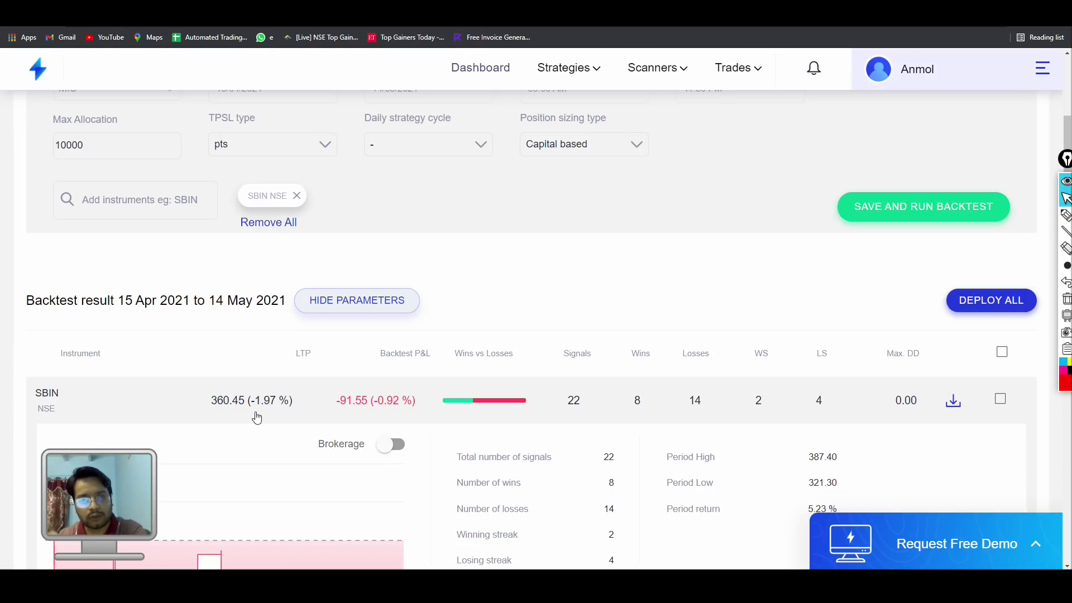
pyautogui.scroll(5, 257, 417)
pyautogui.click(574, 301)
pyautogui.doubleClick(574, 301)
pyautogui.write('10')
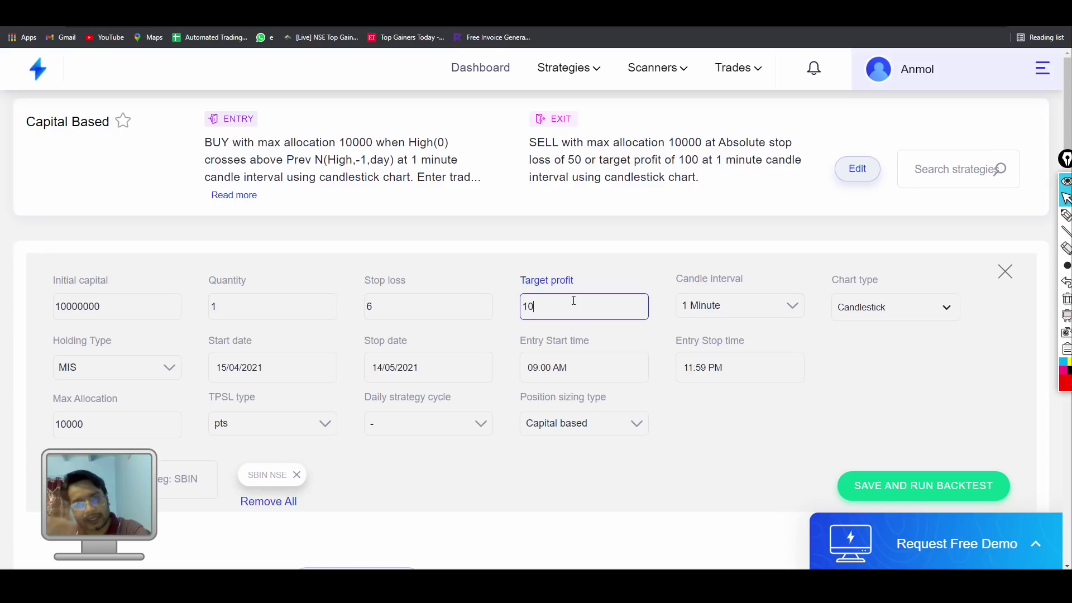
pyautogui.scroll(-2, 573, 301)
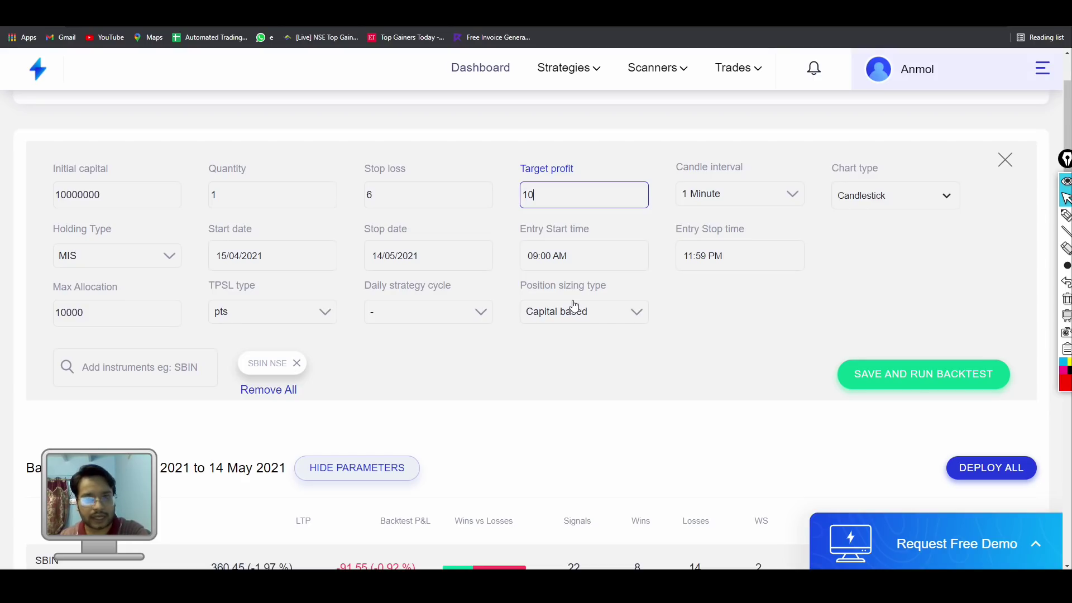
pyautogui.scroll(-1, 619, 316)
pyautogui.click(910, 319)
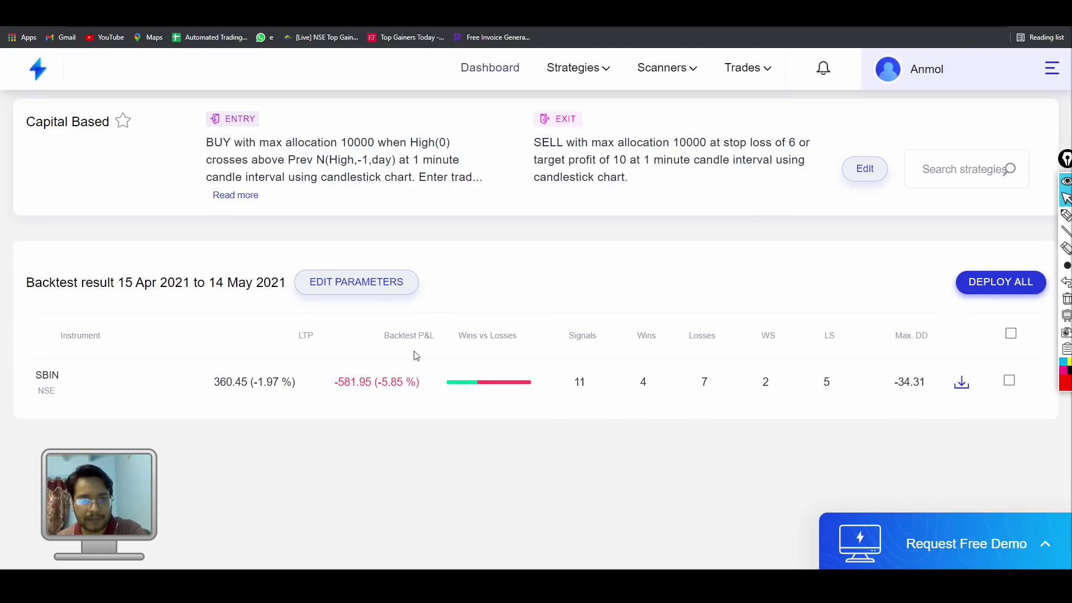
# - Expand the SBIN result of the points-based backtest and show its transaction details
pyautogui.click(401, 384)
pyautogui.scroll(-5, 486, 314)
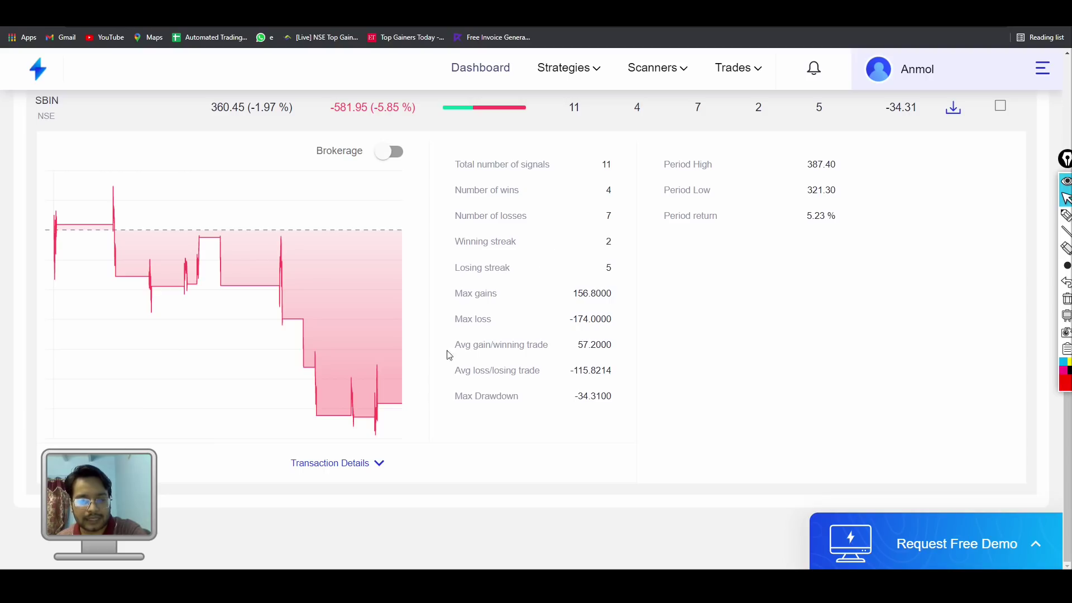
pyautogui.click(343, 463)
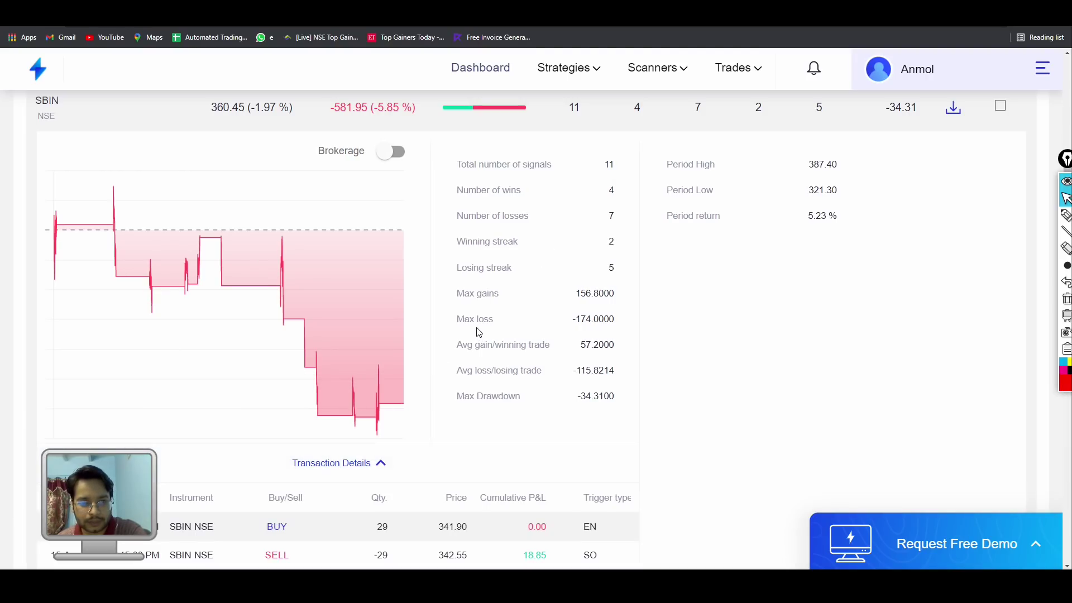
pyautogui.scroll(-6, 479, 333)
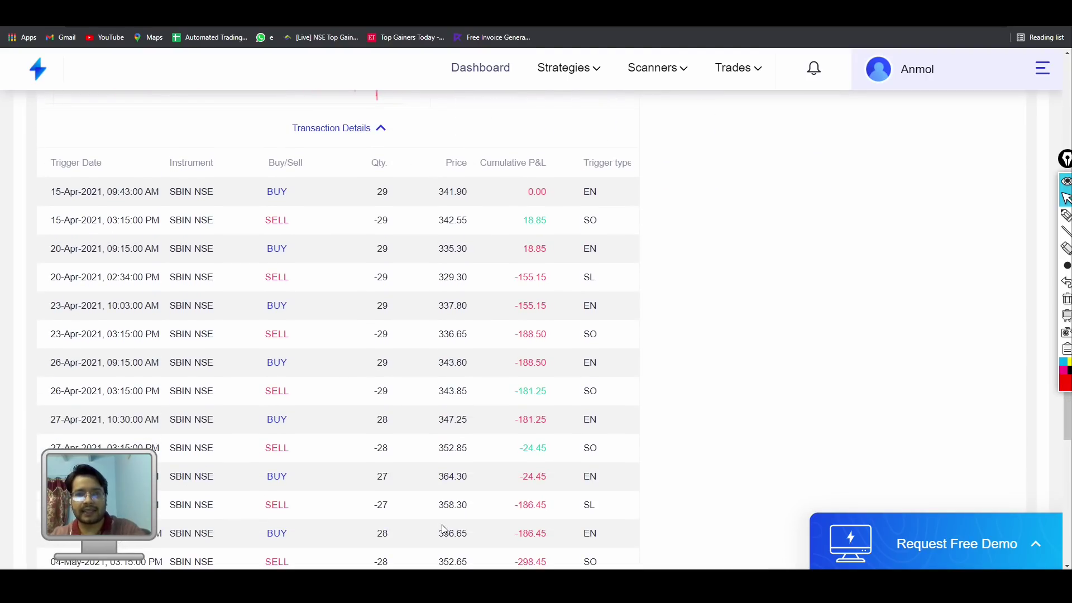
pyautogui.click(813, 67)
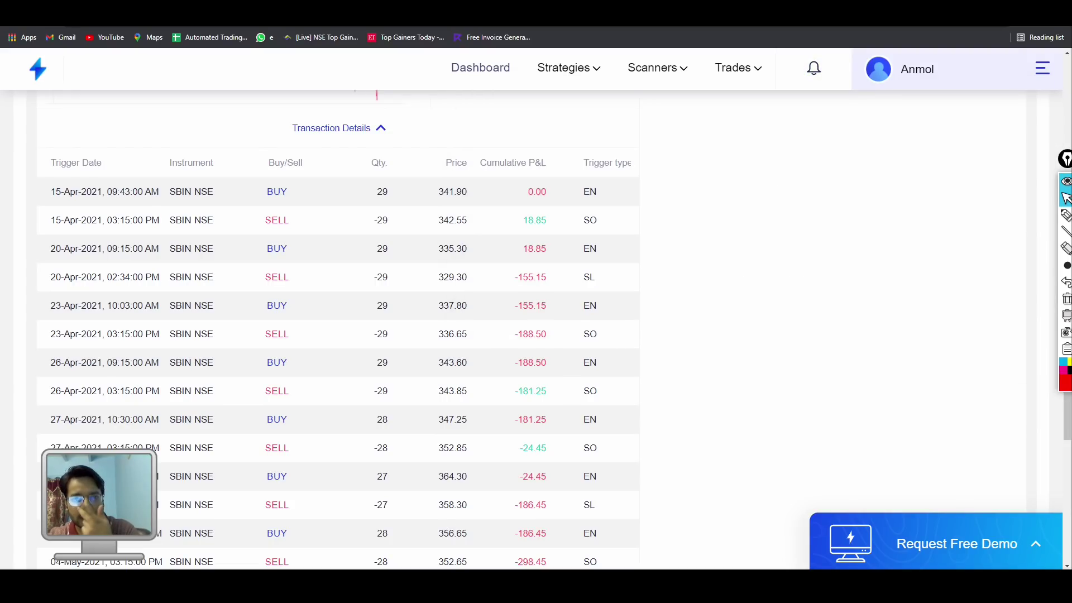
# - Mark the first sell's time and the 20 April buy and sell prices in red, then clear the marks and restore the normal pointer
pyautogui.click(1064, 216)
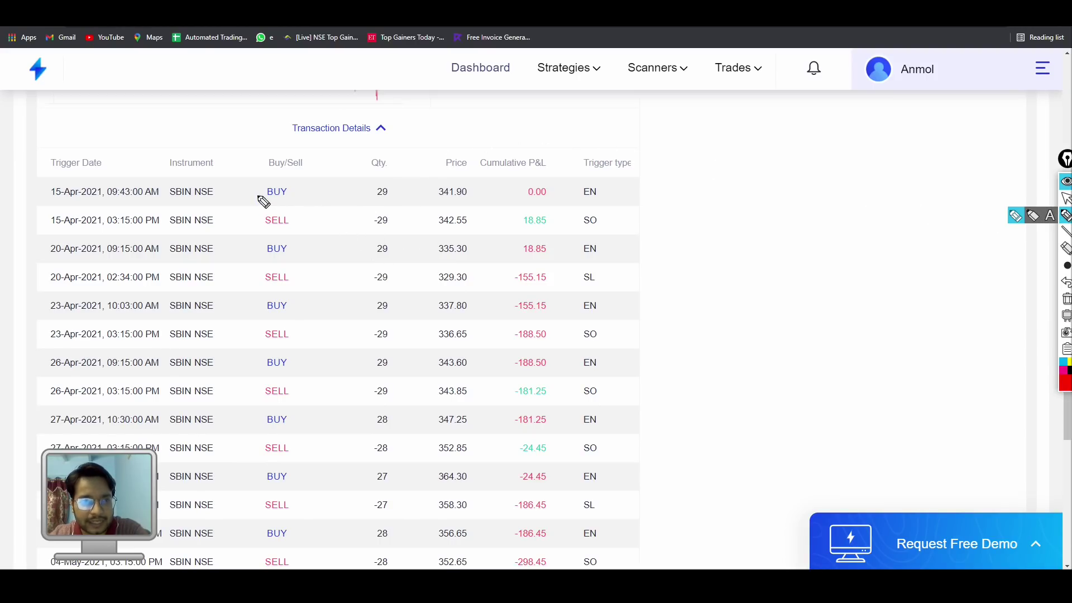
pyautogui.moveTo(119, 207)
pyautogui.mouseDown()
pyautogui.moveTo(107, 230)
pyautogui.moveTo(164, 230)
pyautogui.mouseUp()
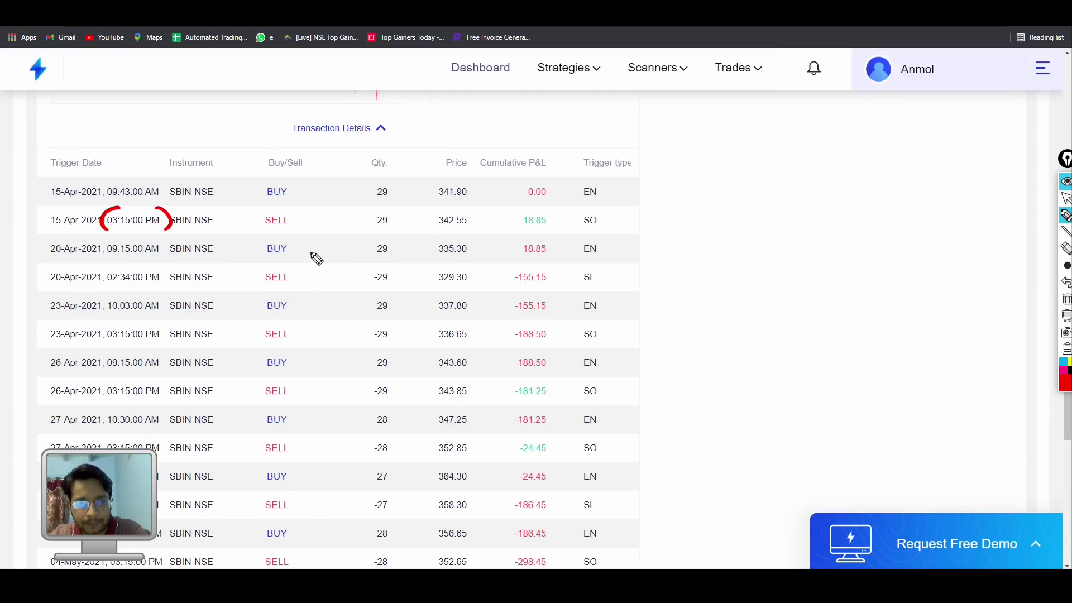
pyautogui.moveTo(442, 235)
pyautogui.mouseDown()
pyautogui.moveTo(425, 258)
pyautogui.moveTo(474, 260)
pyautogui.mouseUp()
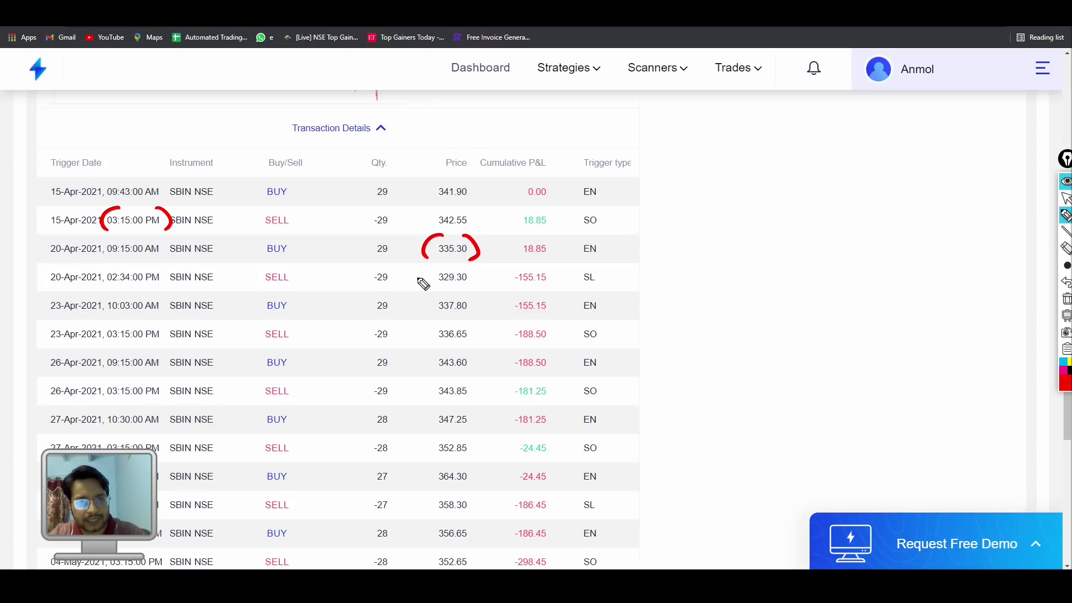
pyautogui.moveTo(410, 276)
pyautogui.mouseDown()
pyautogui.moveTo(474, 288)
pyautogui.moveTo(432, 289)
pyautogui.mouseUp()
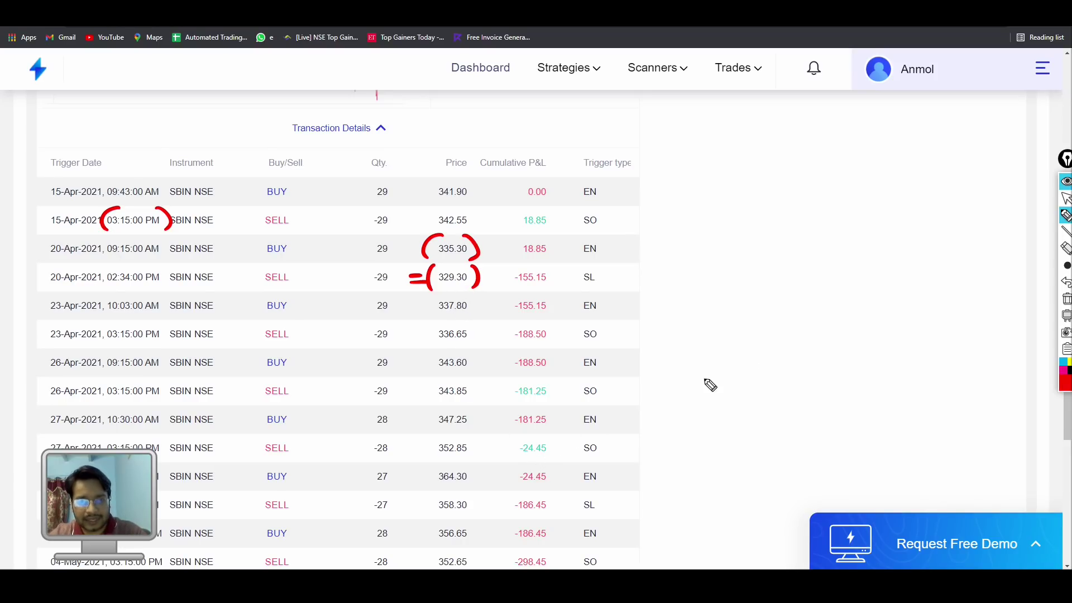
pyautogui.click(1067, 299)
pyautogui.moveTo(1066, 219)
pyautogui.click(1067, 198)
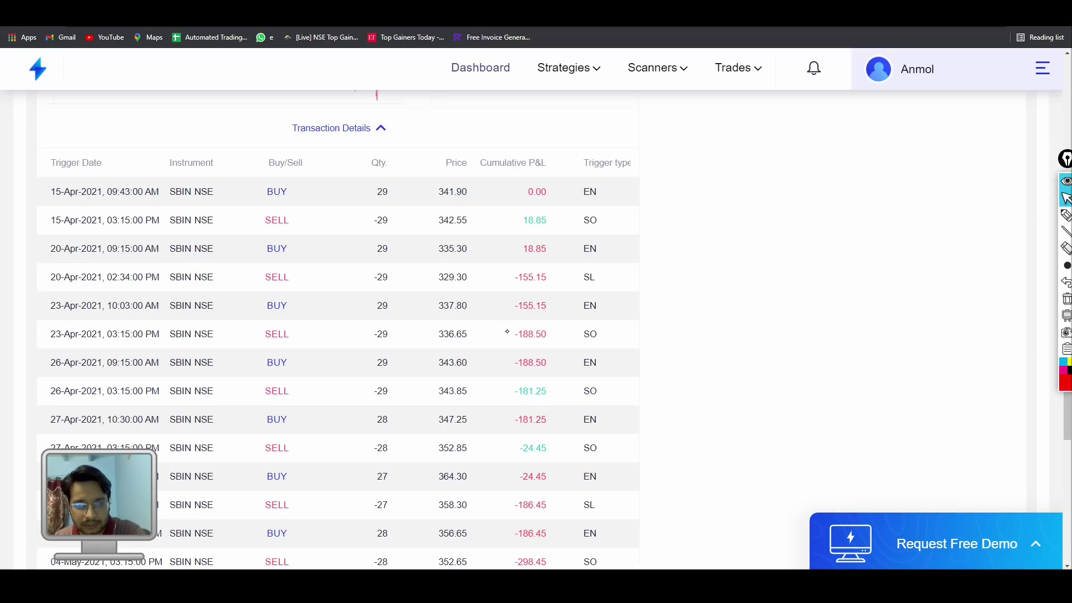
# - Reopen the backtest parameters, set the stop loss to 2 and target profit to 4 points, and rerun the backtest
pyautogui.scroll(-6, 508, 332)
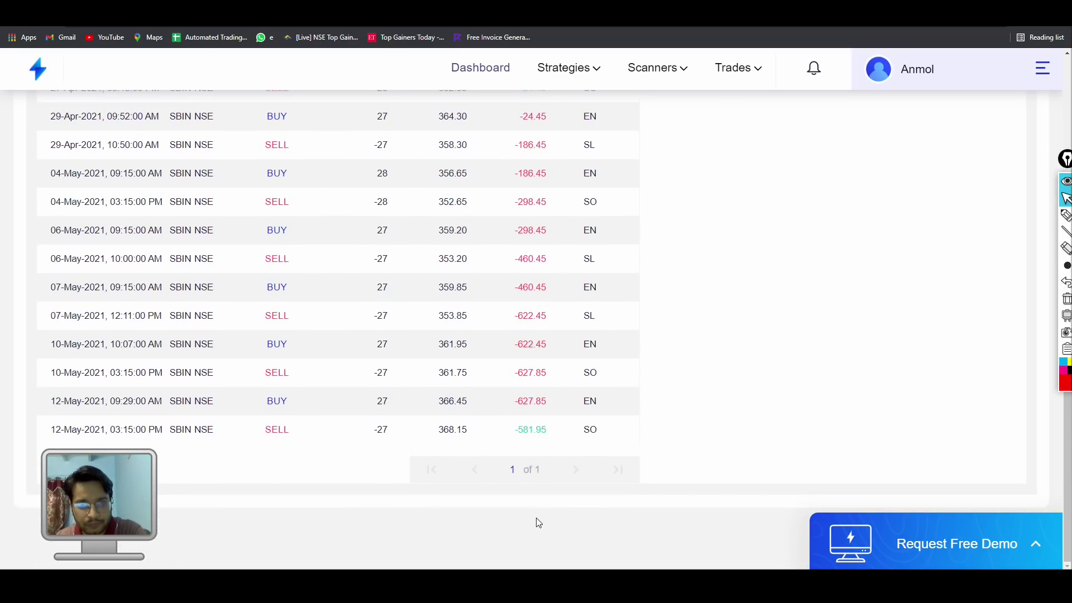
pyautogui.scroll(8, 570, 453)
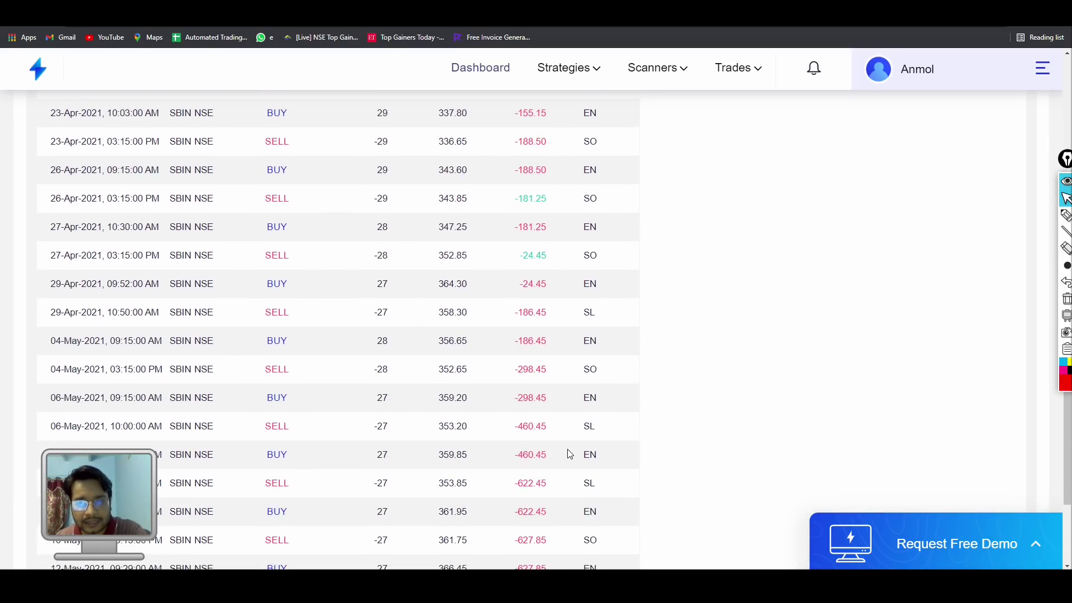
pyautogui.scroll(8, 568, 453)
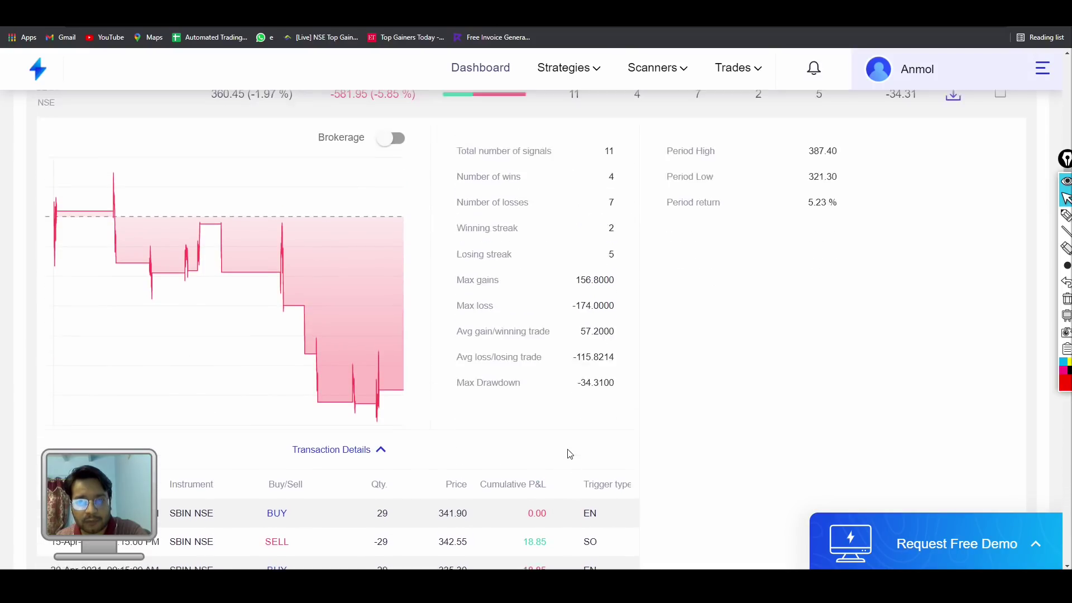
pyautogui.click(354, 281)
pyautogui.doubleClick(410, 310)
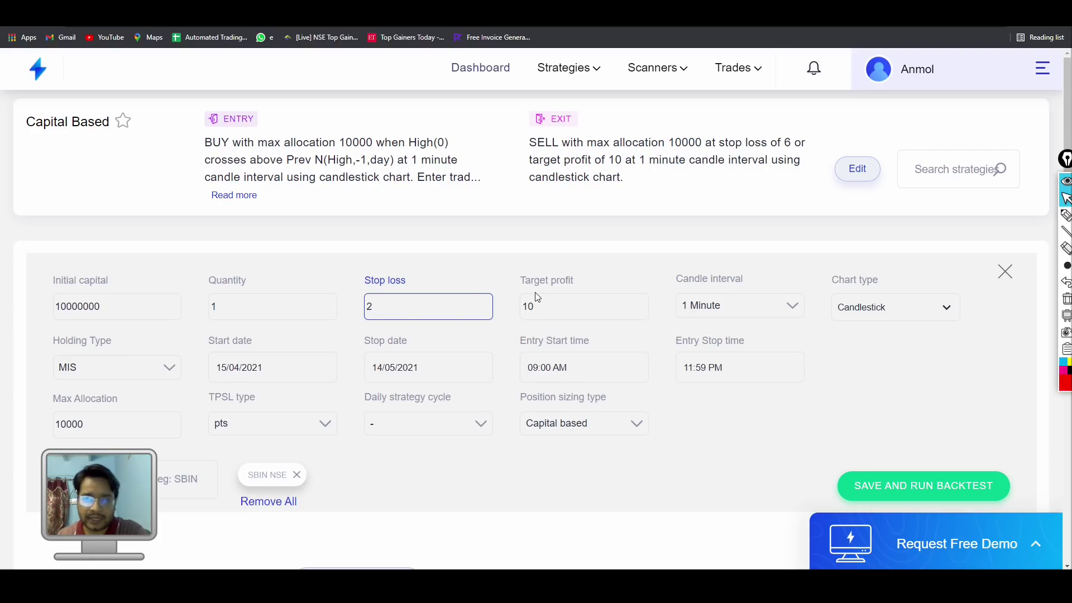
pyautogui.doubleClick(551, 296)
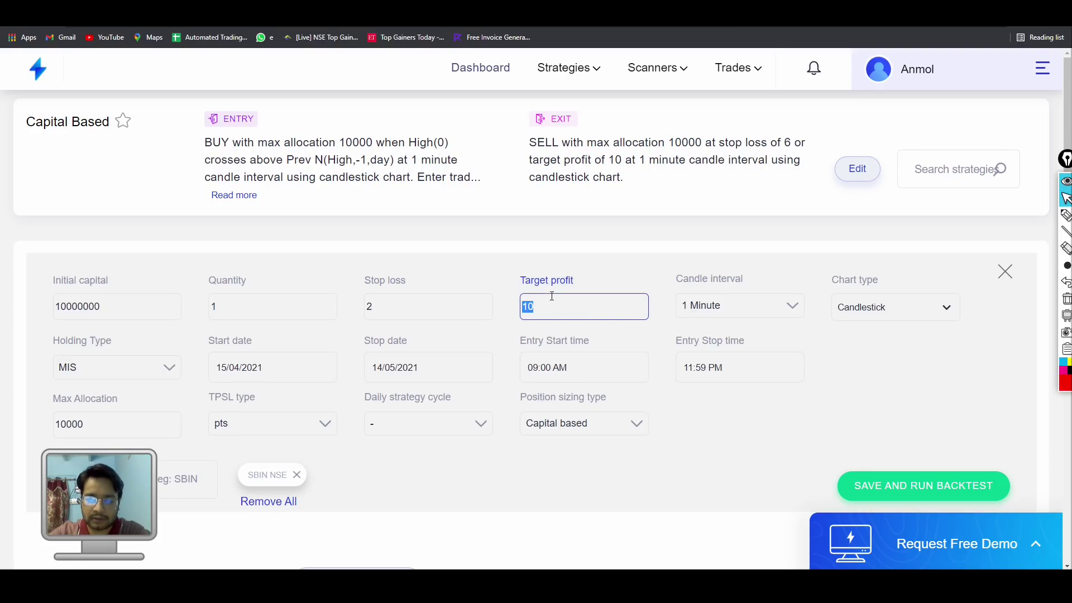
pyautogui.write('4')
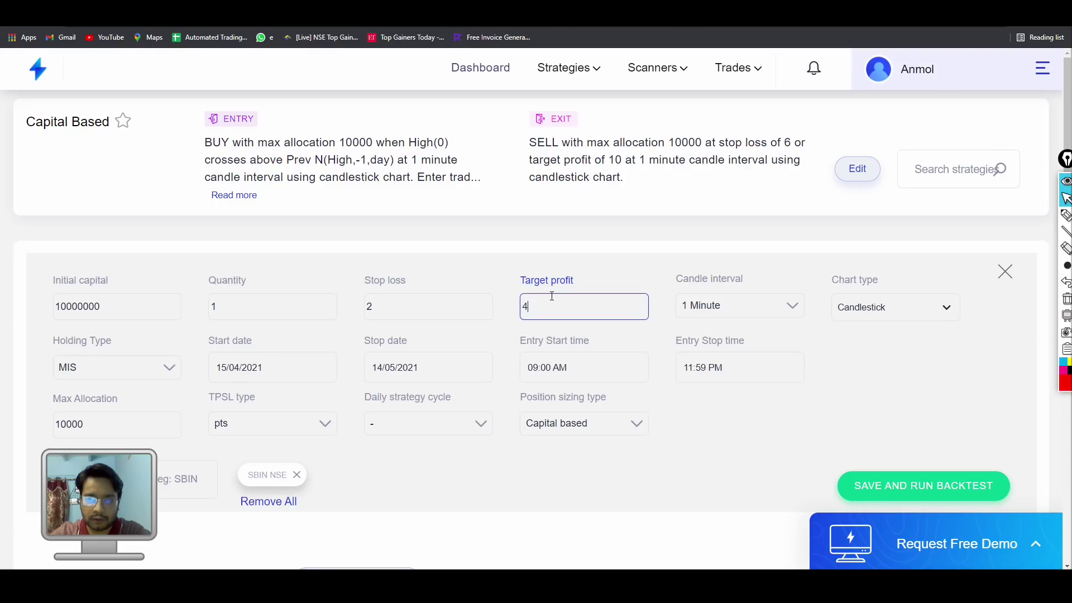
pyautogui.scroll(-4, 567, 313)
pyautogui.click(864, 269)
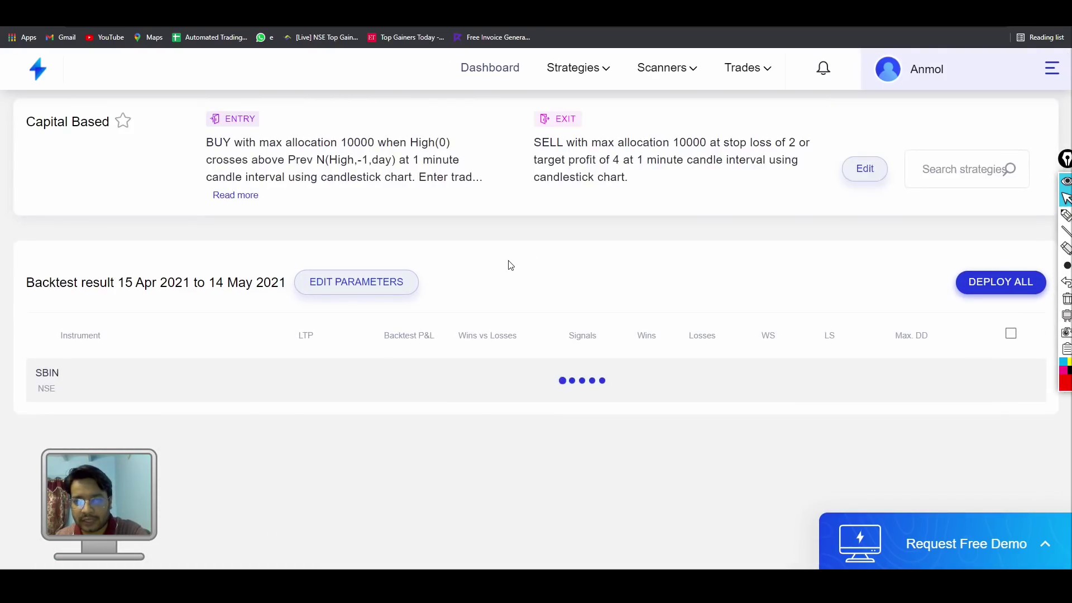
# - Show the transaction details of the rerun SBIN backtest and read through the trades from 15 April to 12 May
pyautogui.scroll(-5, 533, 301)
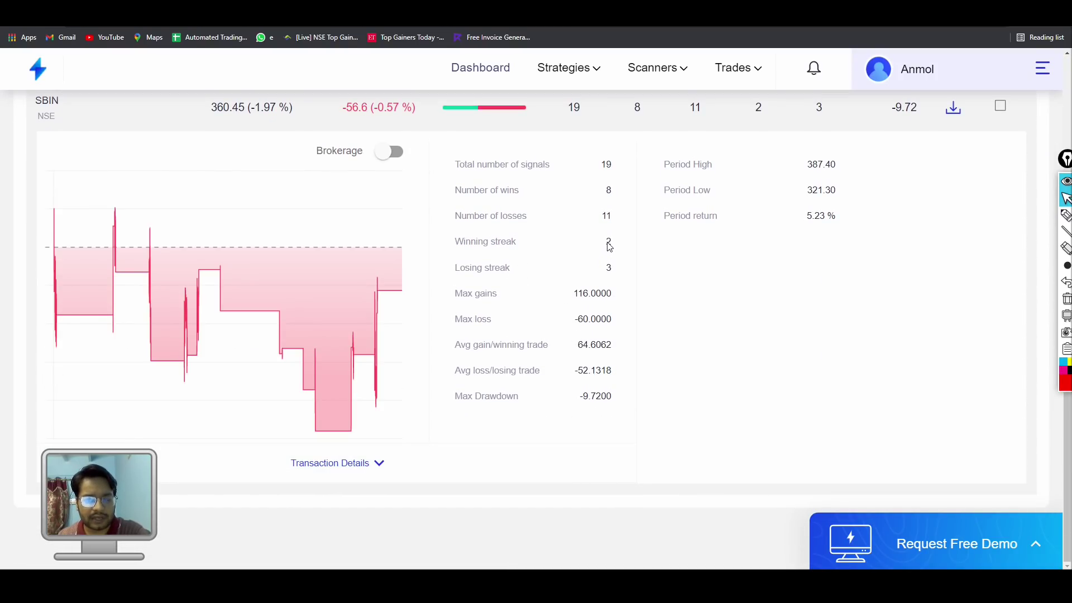
pyautogui.click(342, 461)
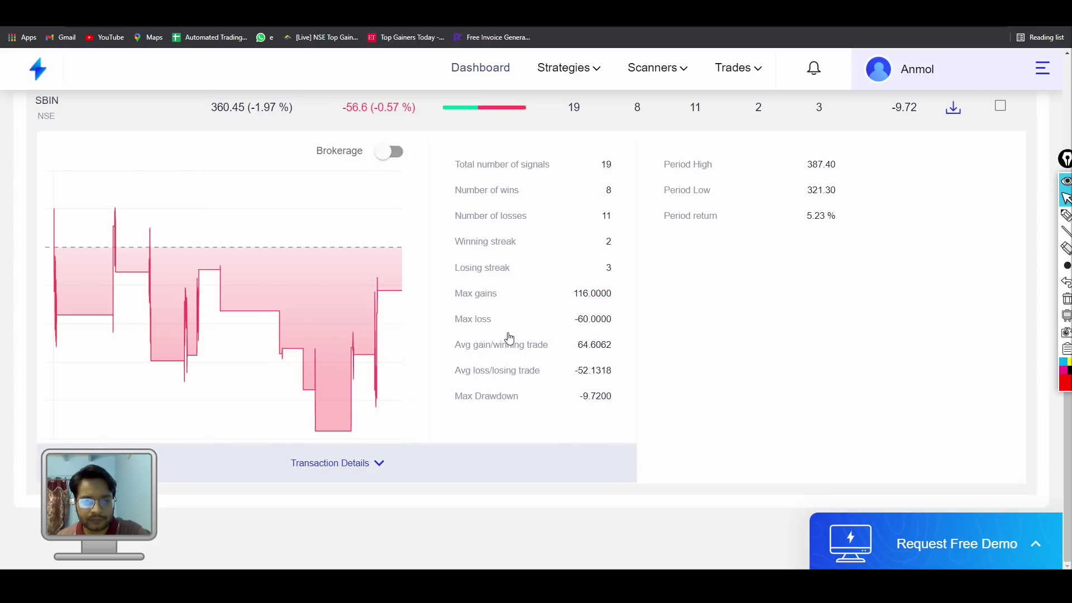
pyautogui.scroll(-6, 513, 334)
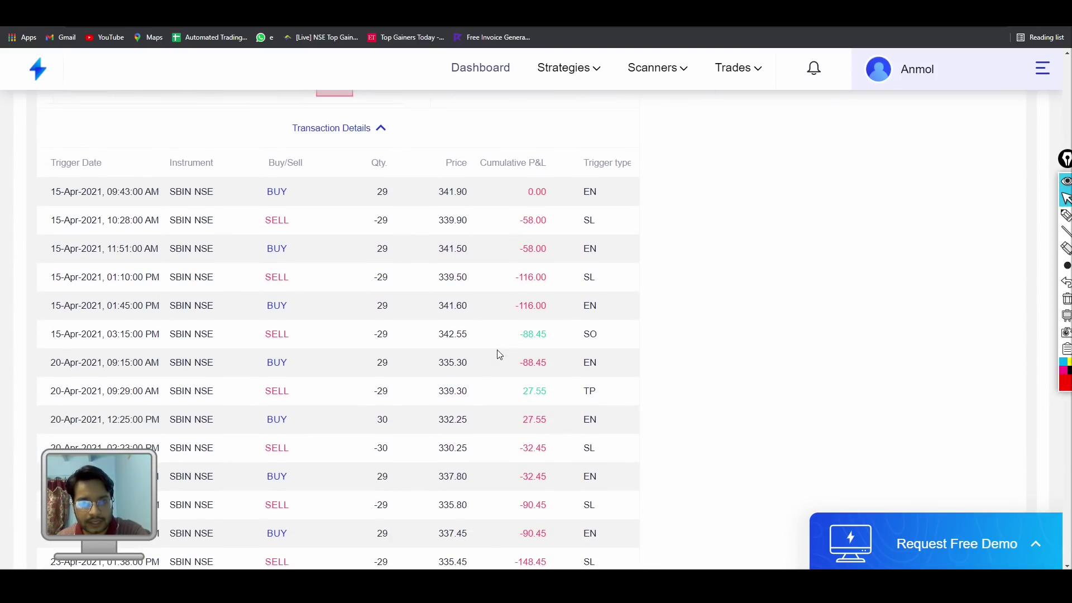
pyautogui.scroll(-3, 494, 368)
pyautogui.scroll(-6, 492, 368)
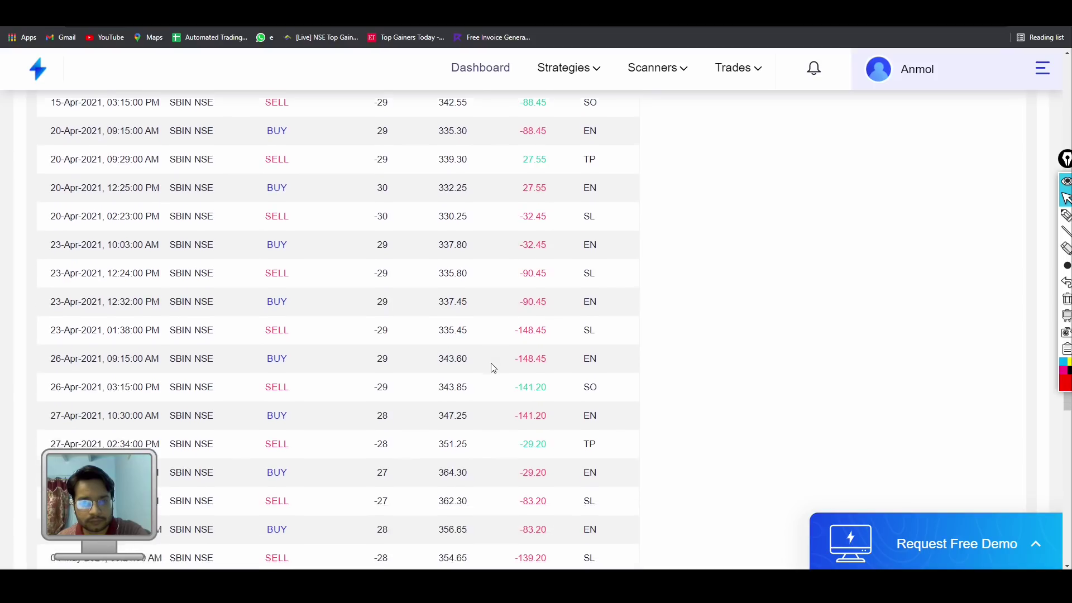
pyautogui.scroll(-2, 493, 368)
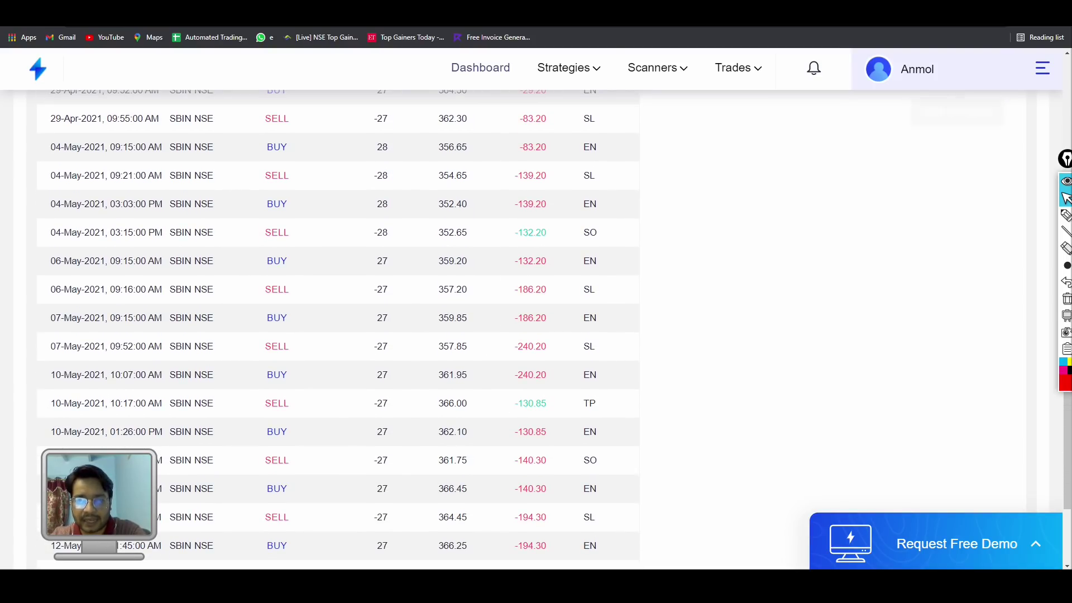
# - Mark the 10 May target-profit exit with its buy and sell prices in red, clear the marks and restore the normal pointer
pyautogui.click(1066, 216)
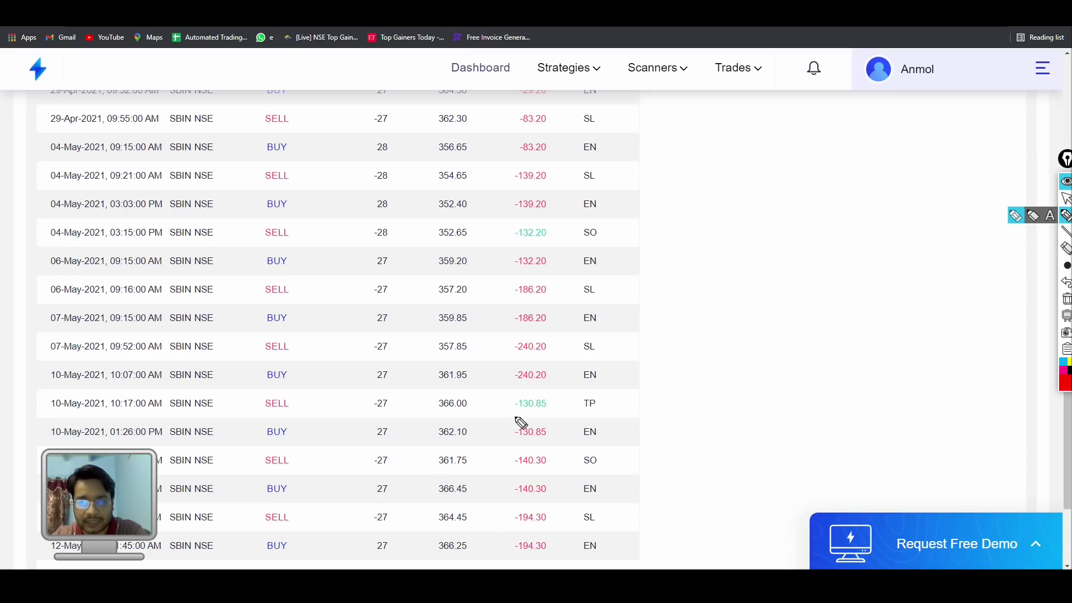
pyautogui.moveTo(586, 387)
pyautogui.mouseDown()
pyautogui.moveTo(591, 421)
pyautogui.moveTo(584, 387)
pyautogui.mouseUp()
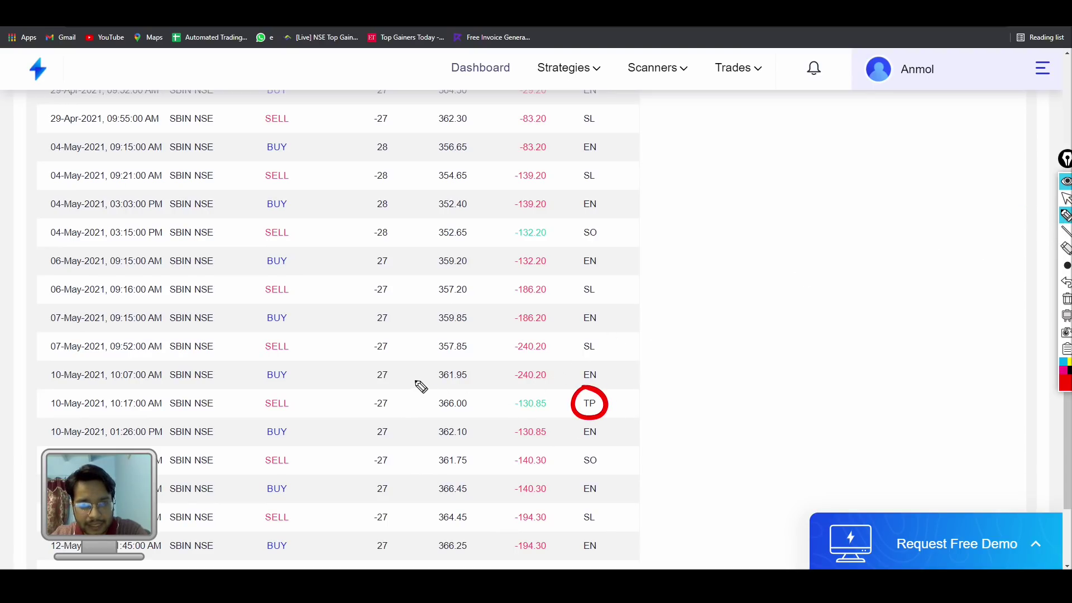
pyautogui.moveTo(441, 363)
pyautogui.mouseDown()
pyautogui.moveTo(450, 388)
pyautogui.moveTo(474, 385)
pyautogui.mouseUp()
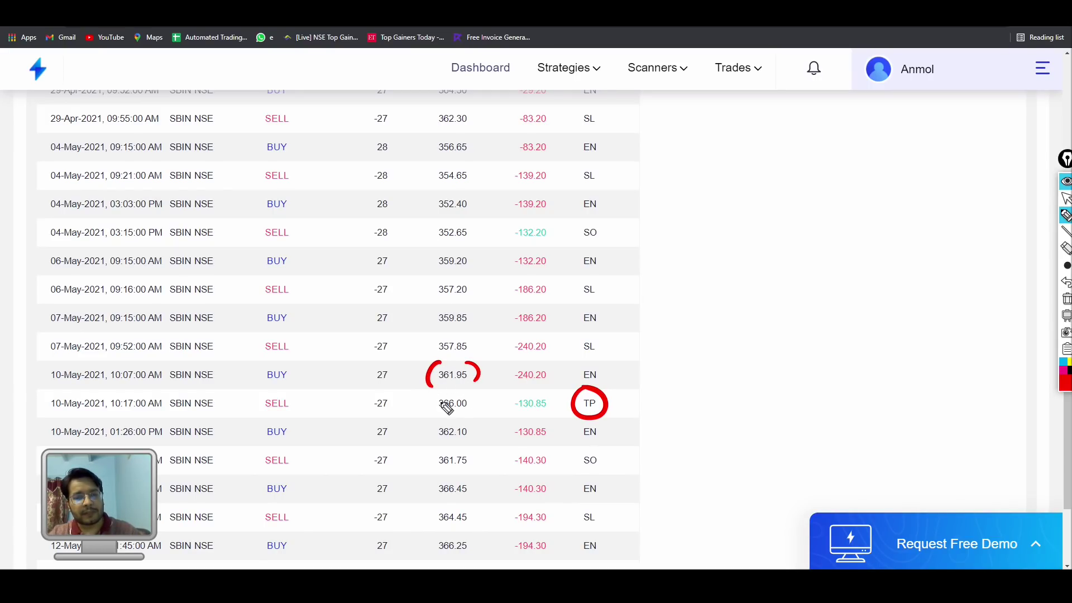
pyautogui.moveTo(431, 391); pyautogui.dragTo(424, 418)
pyautogui.moveTo(470, 391); pyautogui.dragTo(472, 415)
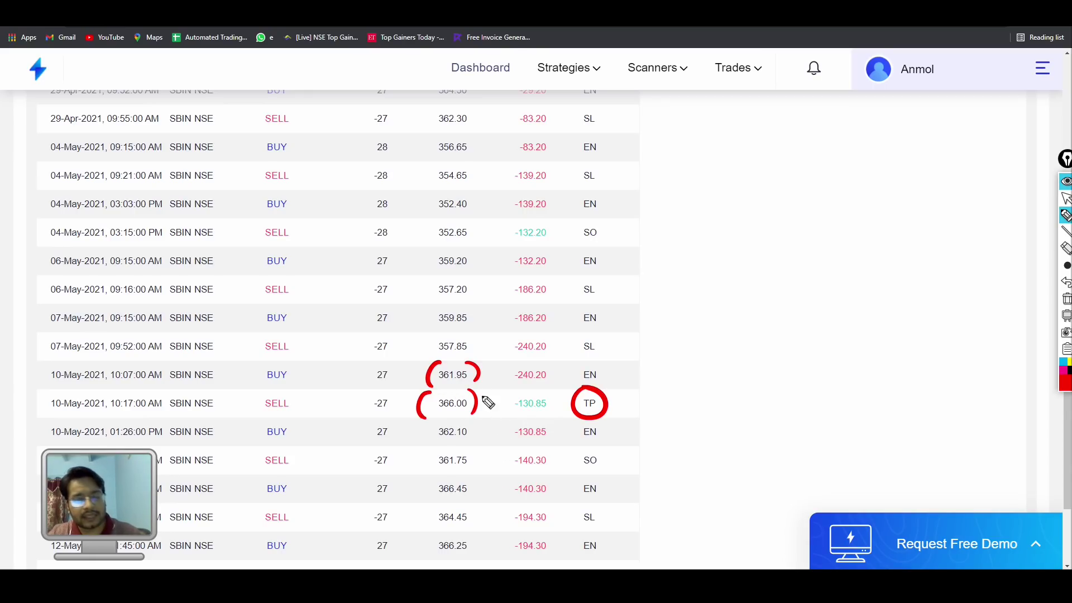
pyautogui.click(1067, 299)
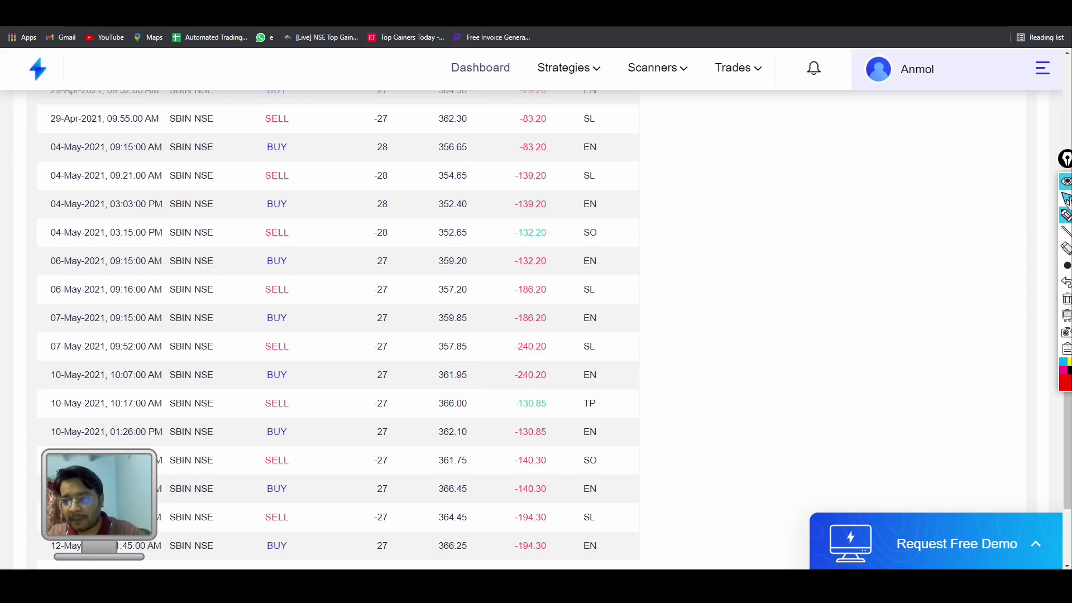
pyautogui.moveTo(1067, 215)
# - Reopen the backtest parameters and review the TPSL type options and the maximum allocation
pyautogui.scroll(20, 870, 265)
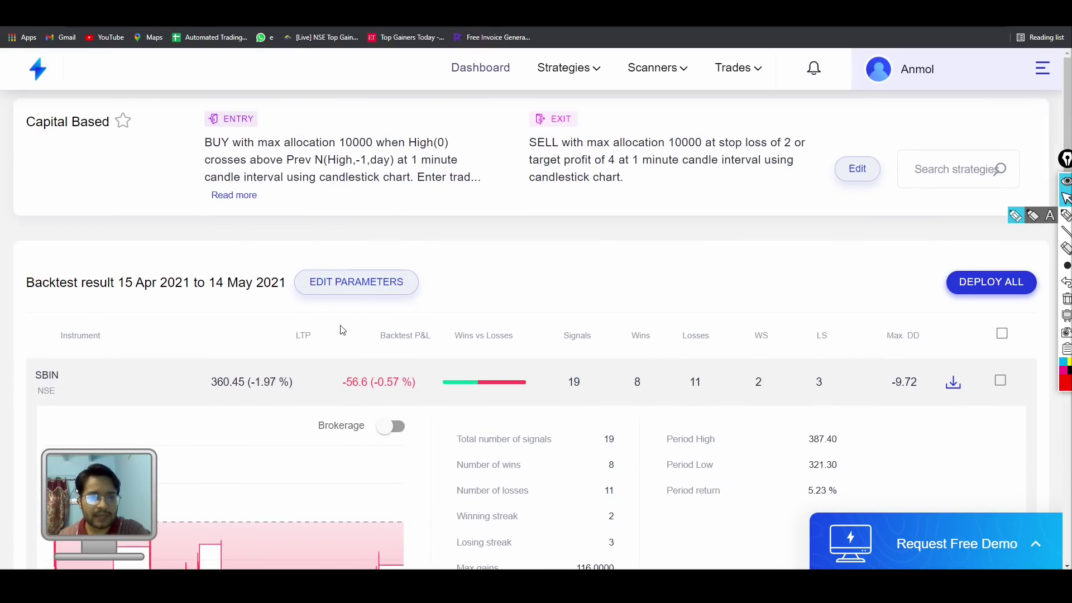
pyautogui.click(352, 282)
pyautogui.scroll(-4, 575, 268)
pyautogui.scroll(2, 539, 311)
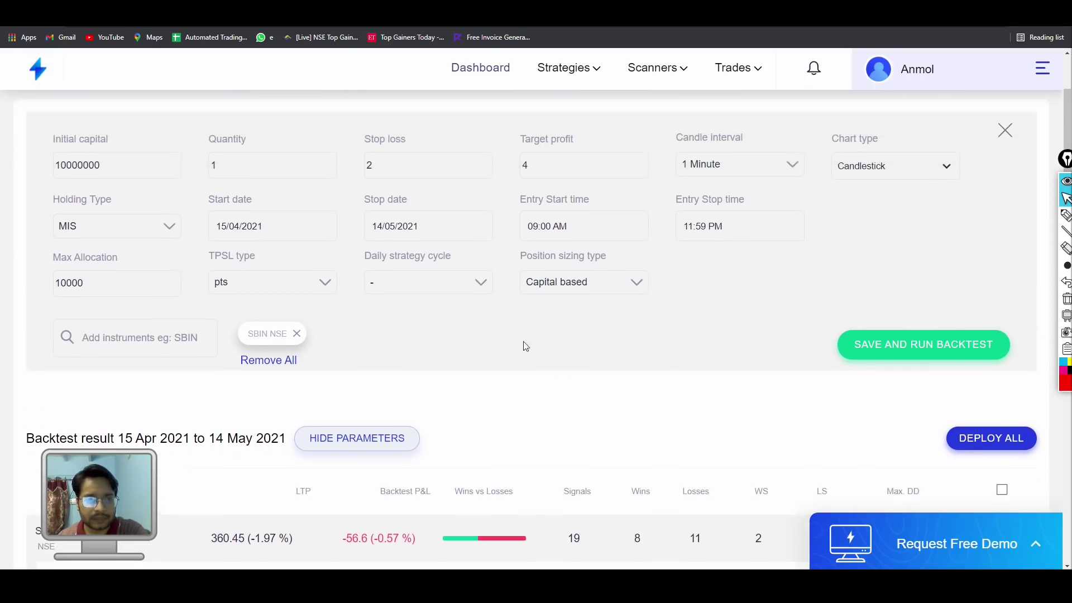
pyautogui.scroll(1, 525, 346)
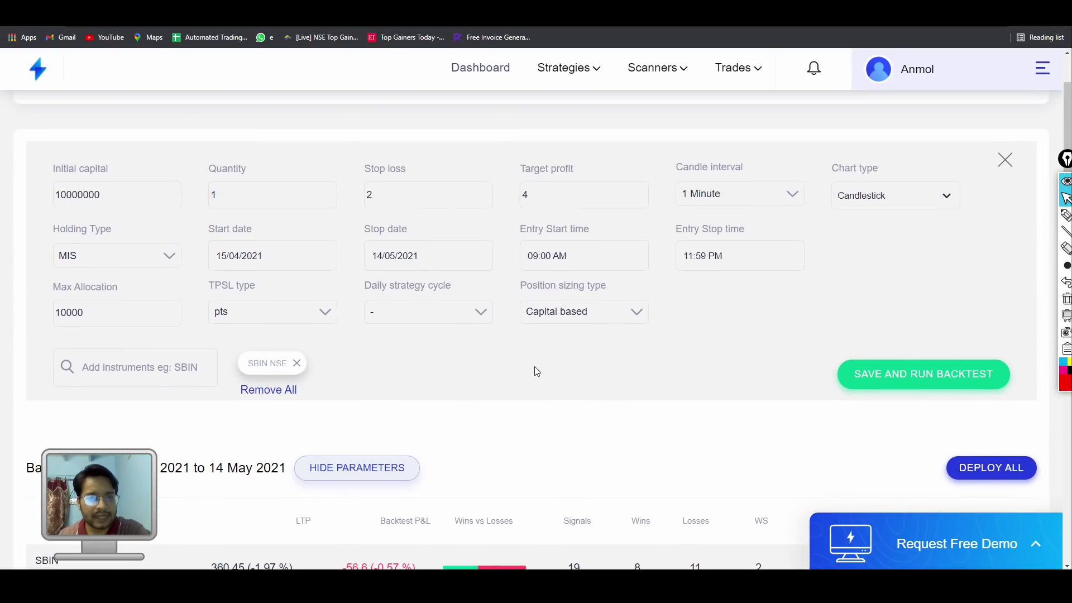
pyautogui.click(579, 320)
pyautogui.click(222, 314)
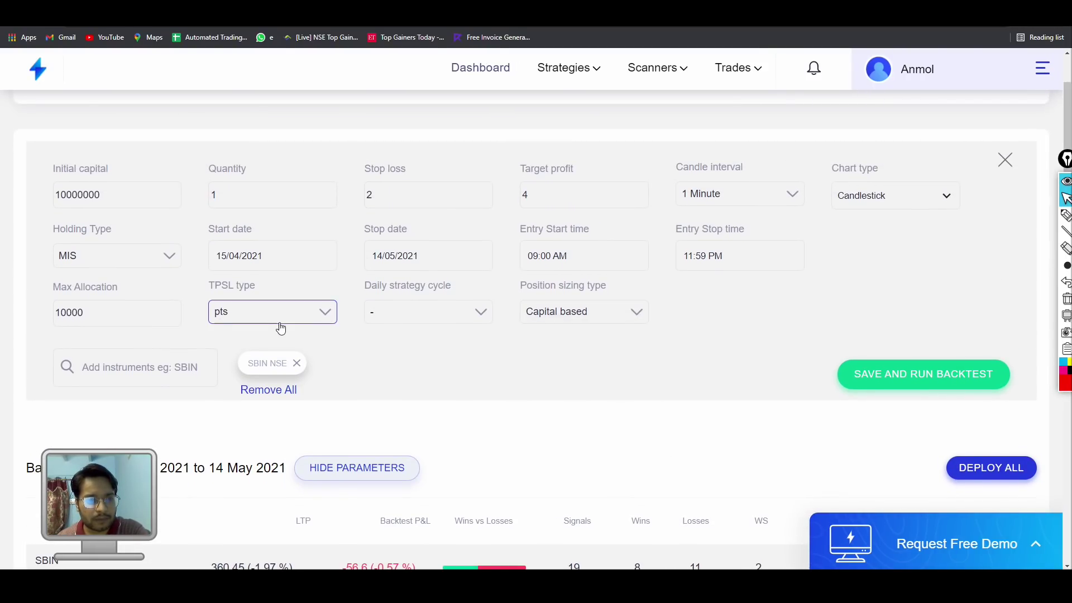
pyautogui.click(279, 324)
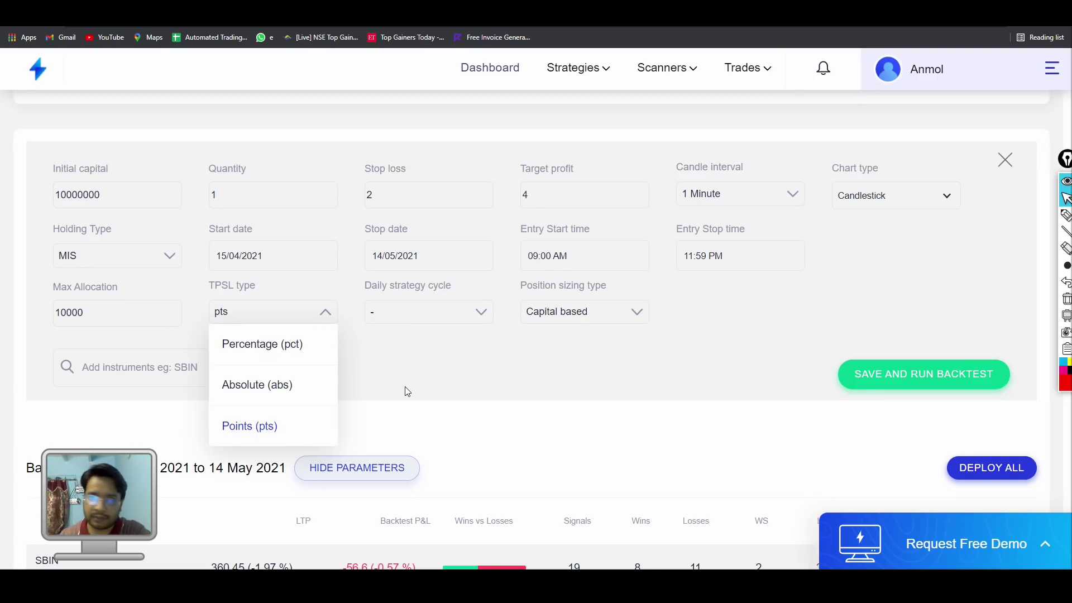
pyautogui.click(51, 321)
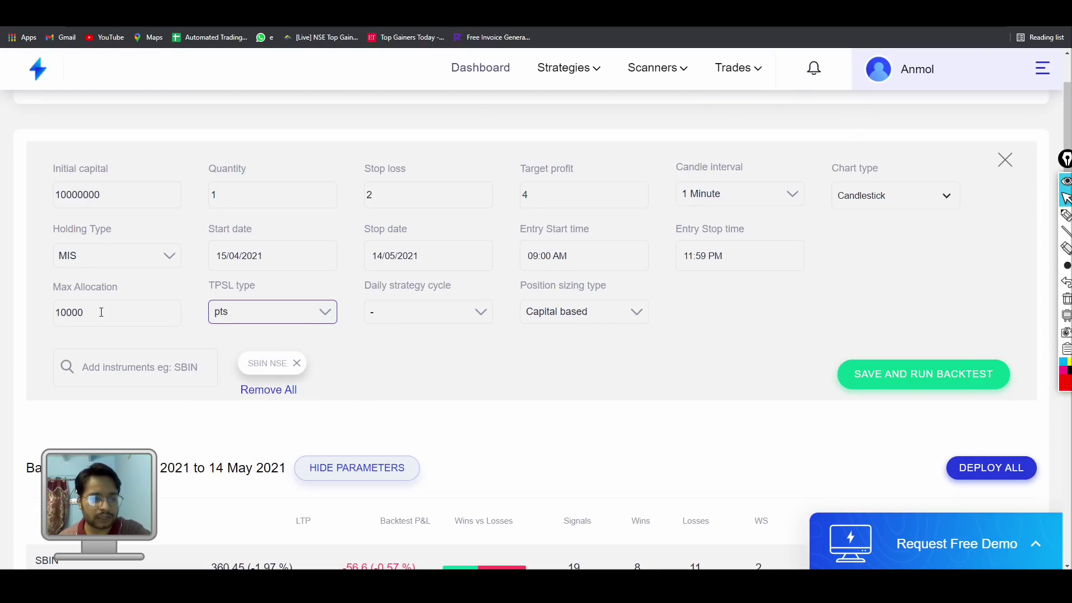
pyautogui.moveTo(101, 313); pyautogui.dragTo(29, 314)
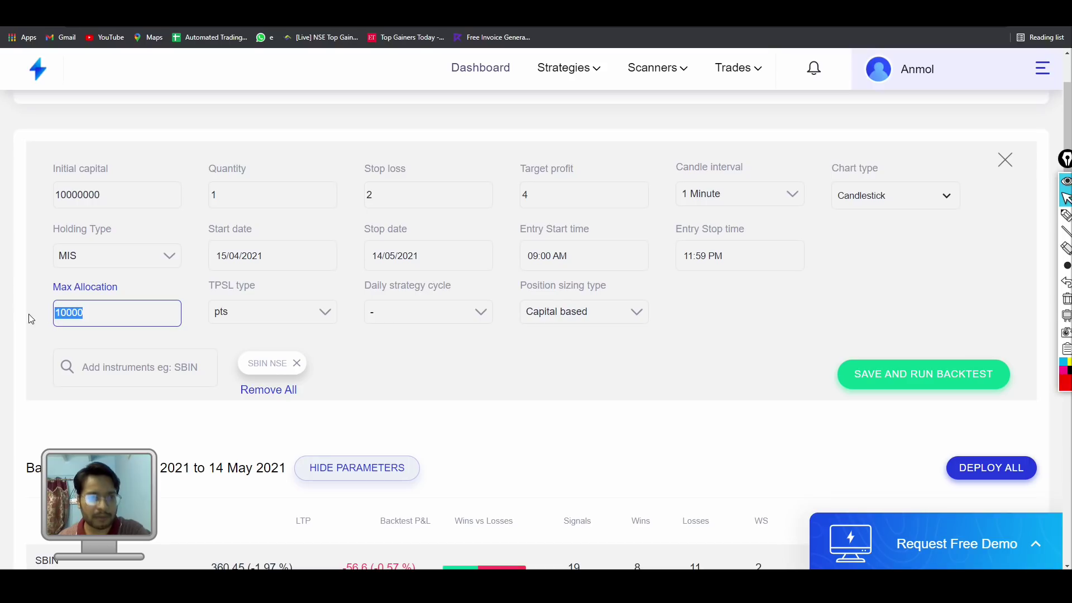
pyautogui.click(585, 396)
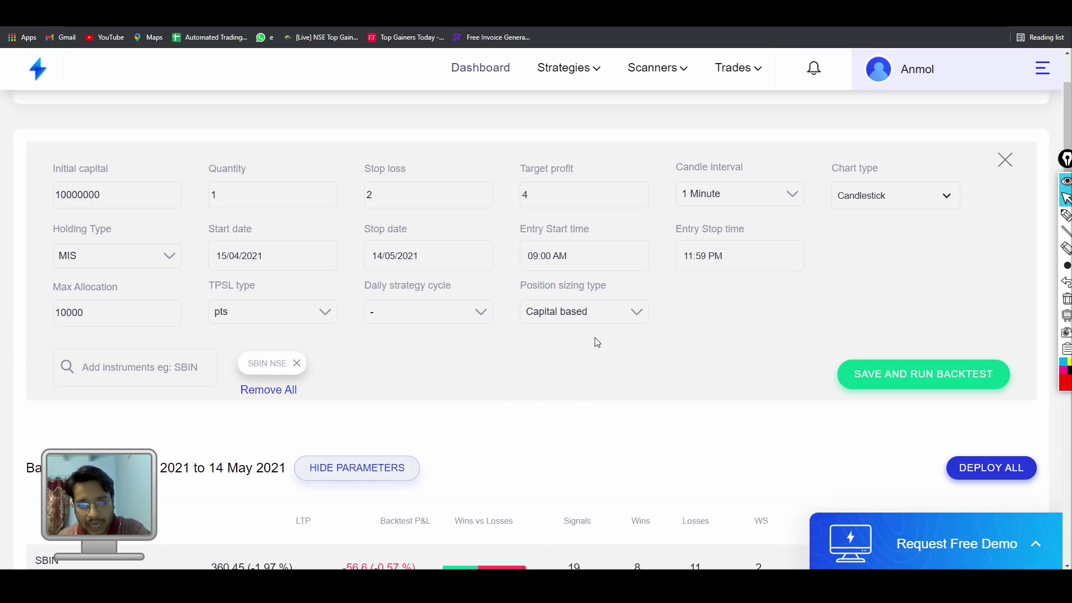
# - Change the position sizing type to Risk based and set the maximum SL per trade to 200
pyautogui.click(603, 316)
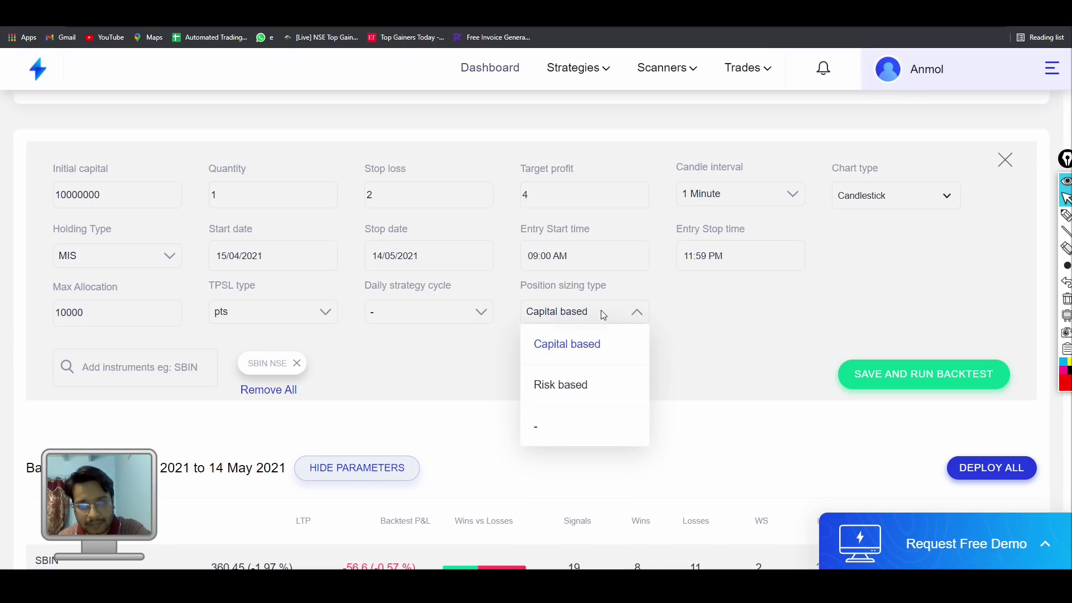
pyautogui.click(577, 386)
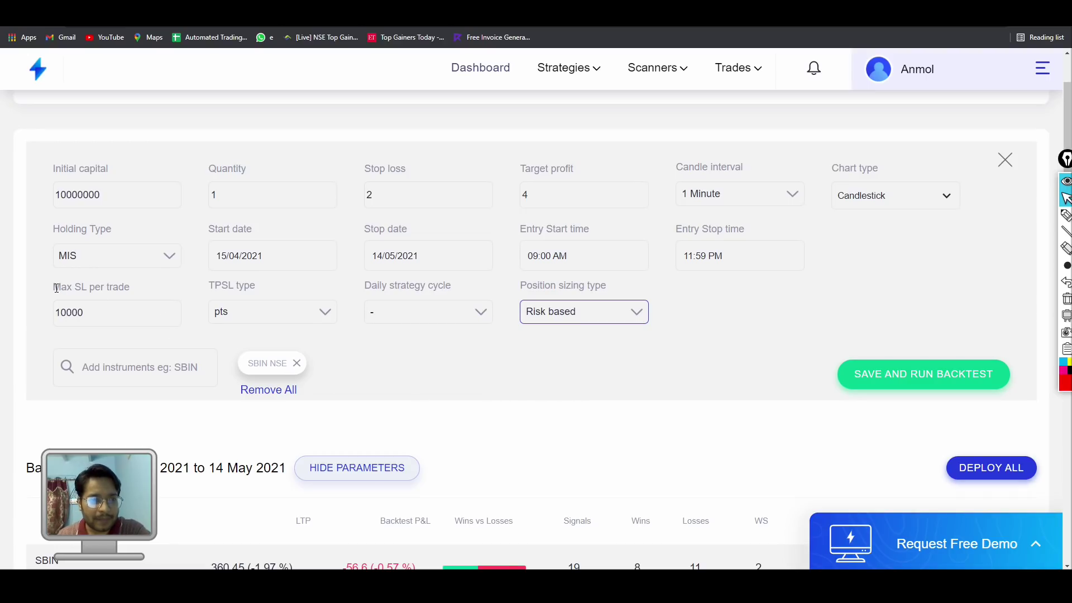
pyautogui.moveTo(56, 288); pyautogui.dragTo(141, 287)
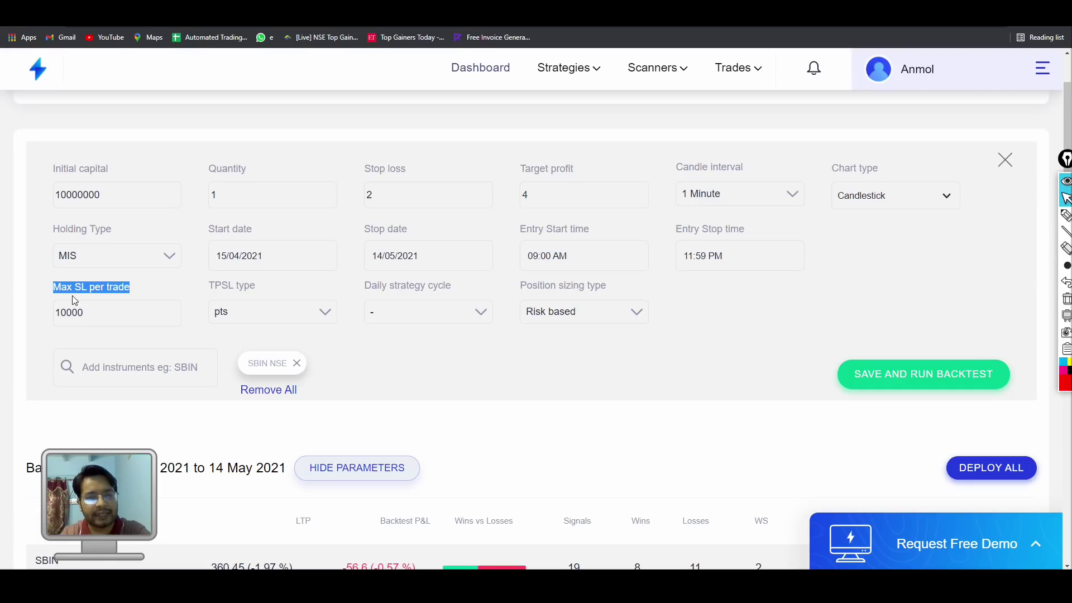
pyautogui.doubleClick(96, 316)
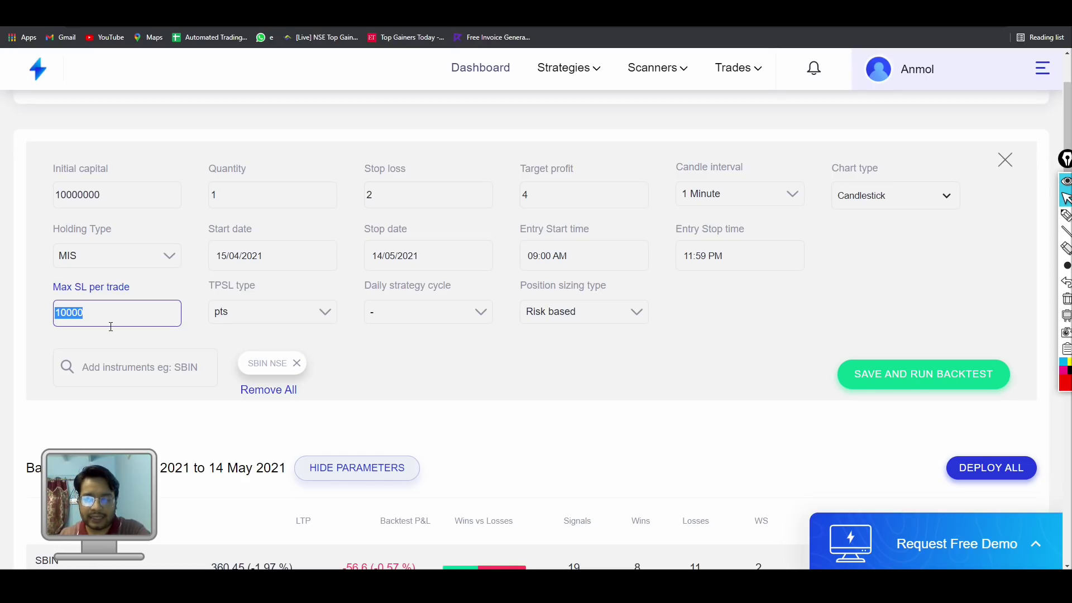
pyautogui.write('200')
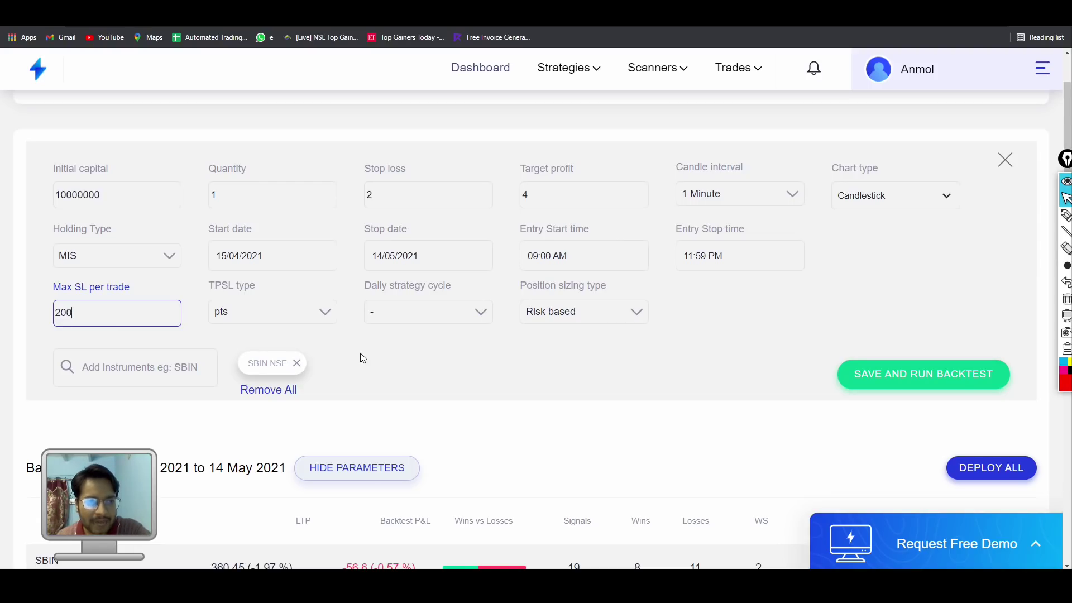
# - Set the TPSL type to Percentage (pct) and review the stop loss and target profit percentages
pyautogui.click(327, 314)
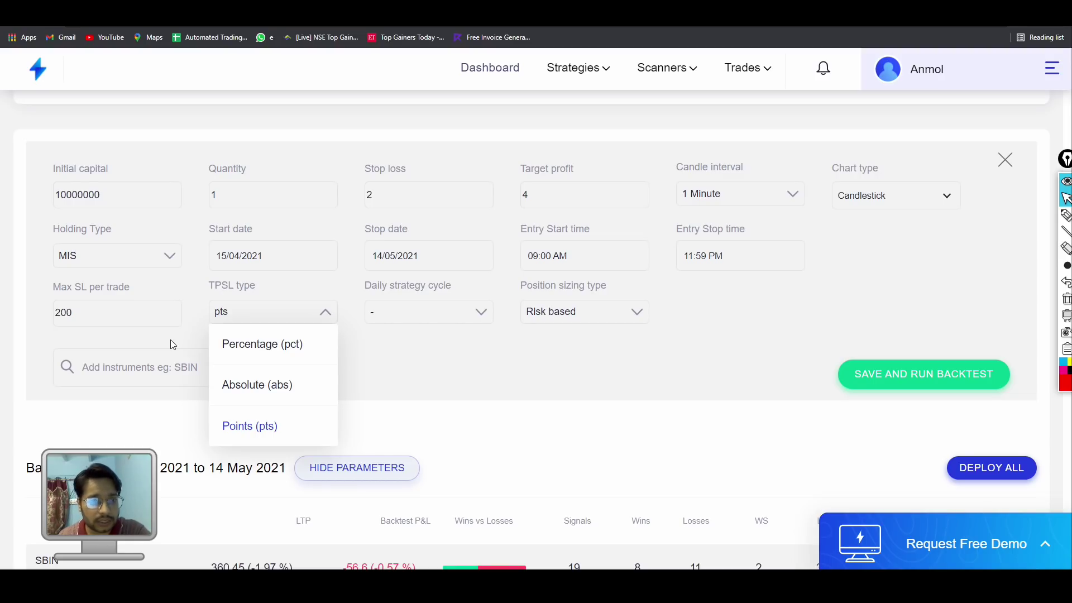
pyautogui.click(260, 361)
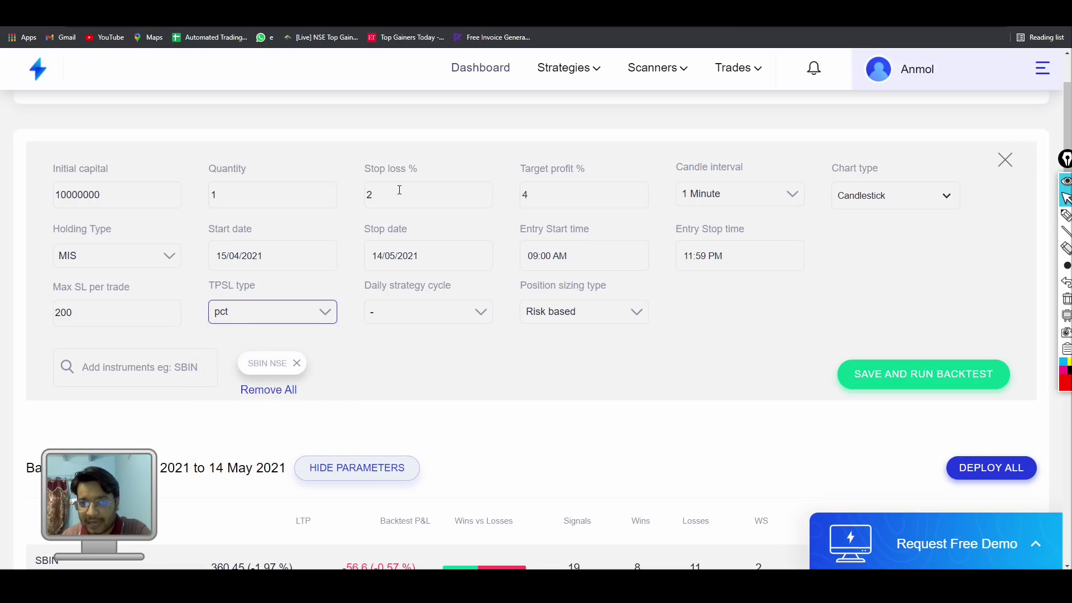
pyautogui.doubleClick(370, 193)
pyautogui.doubleClick(582, 184)
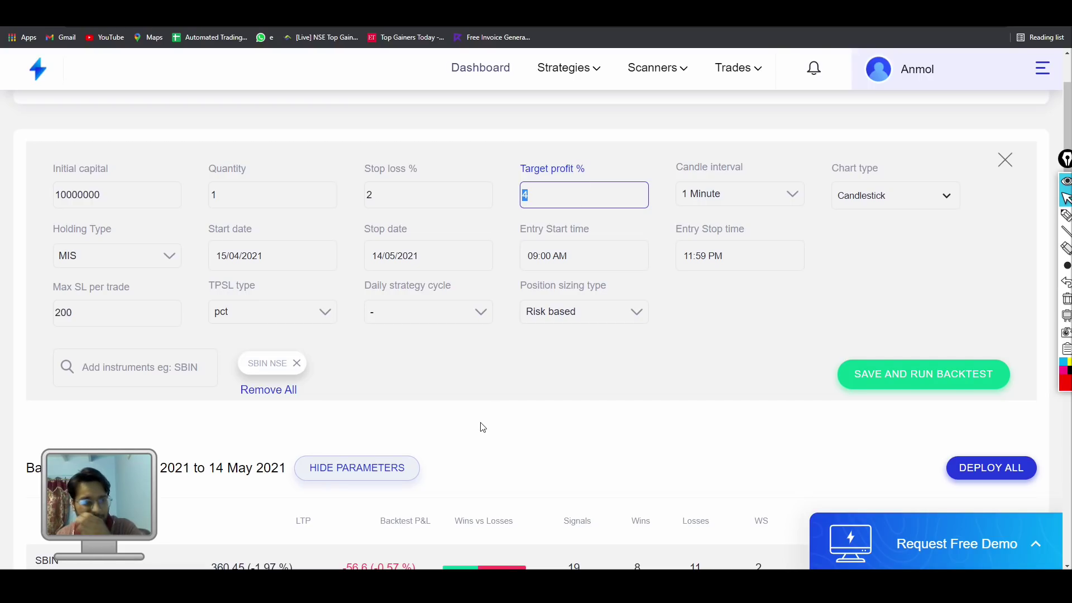
pyautogui.doubleClick(439, 199)
pyautogui.click(548, 176)
pyautogui.doubleClick(548, 194)
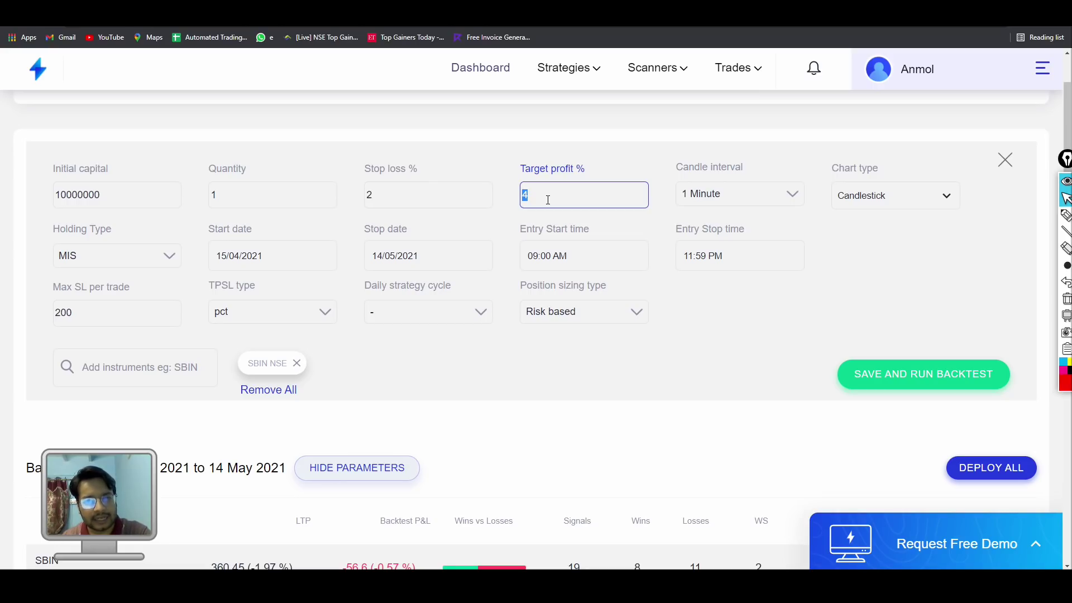
pyautogui.scroll(-1, 548, 200)
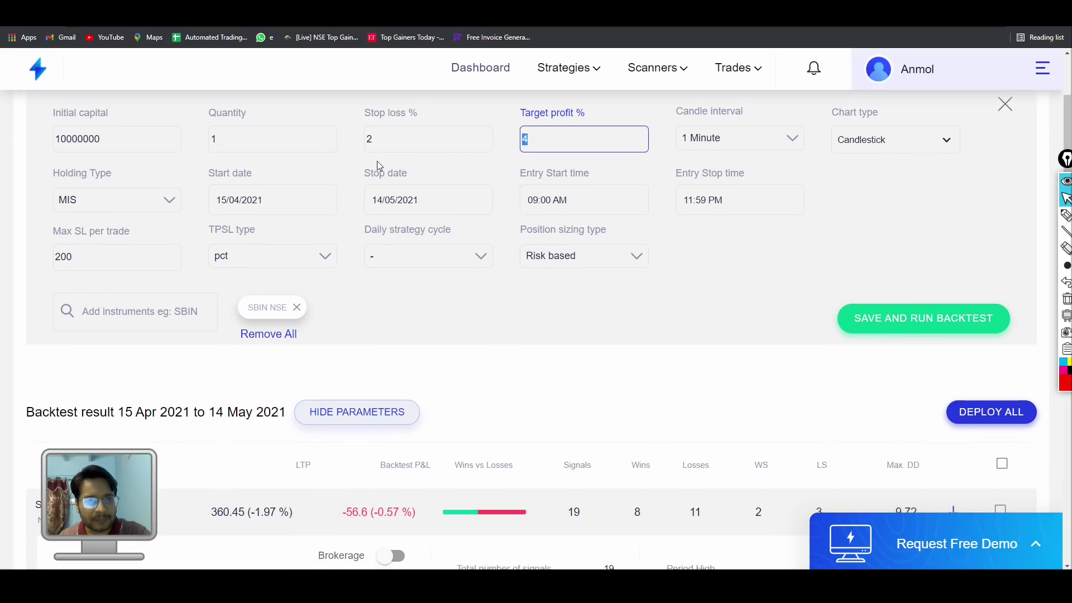
pyautogui.doubleClick(398, 143)
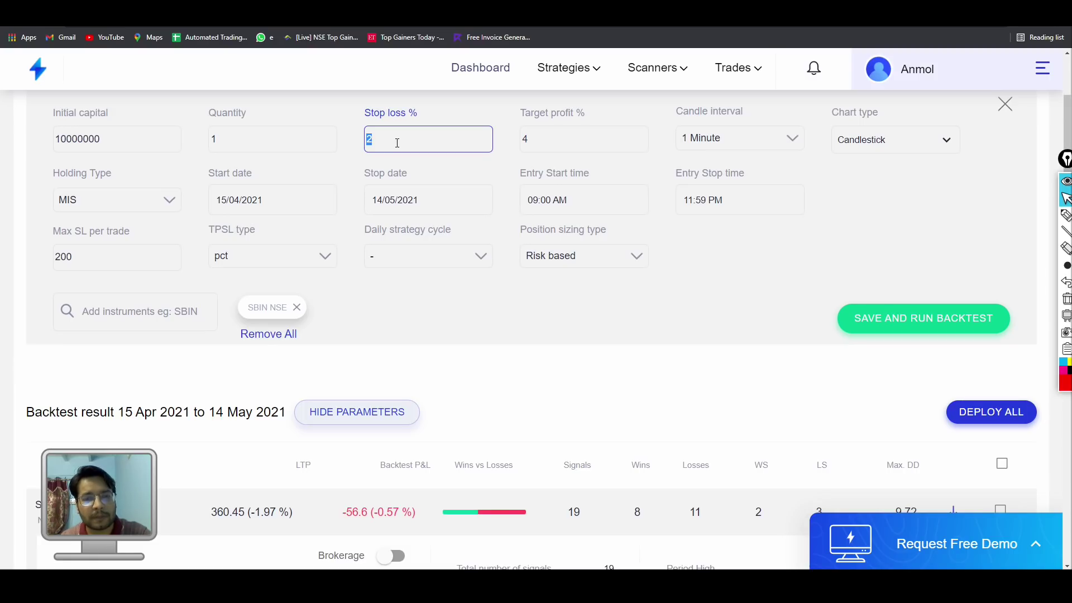
# - Switch to Calculator and subtract 98% of 360 from 360 to find the per-share risk of the 2% stop loss
pyautogui.press('XF86Calculator')
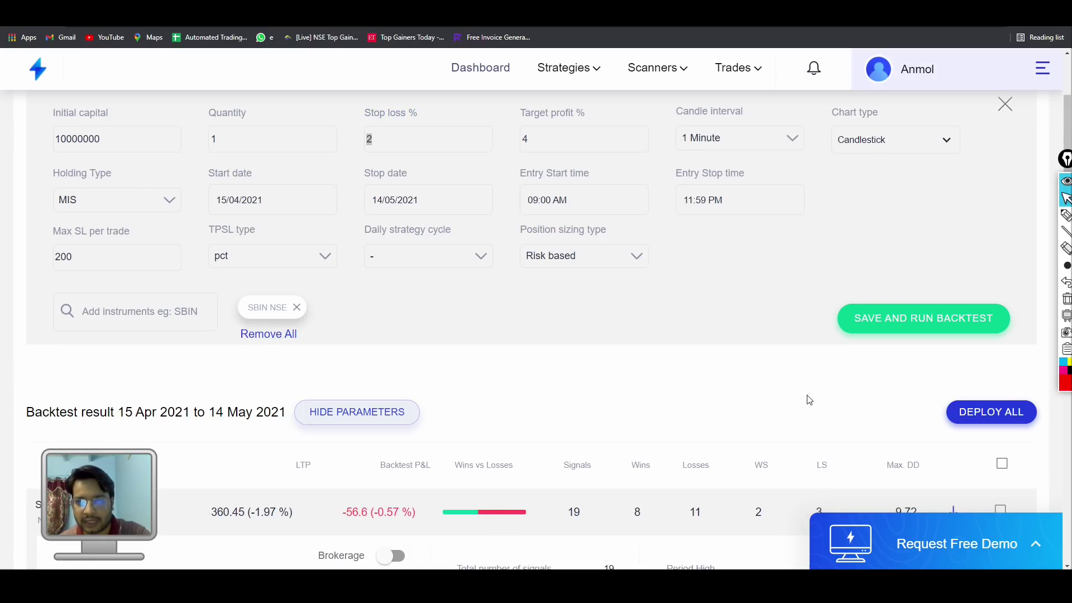
pyautogui.hotkey('alt', 'Tab')
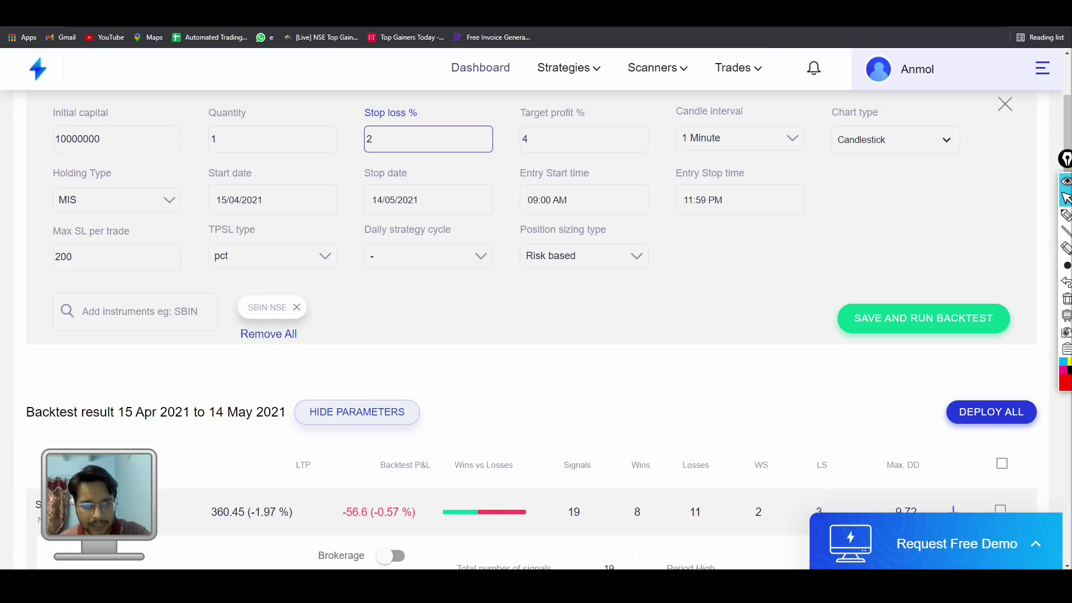
pyautogui.hotkey('alt', 'Tab')
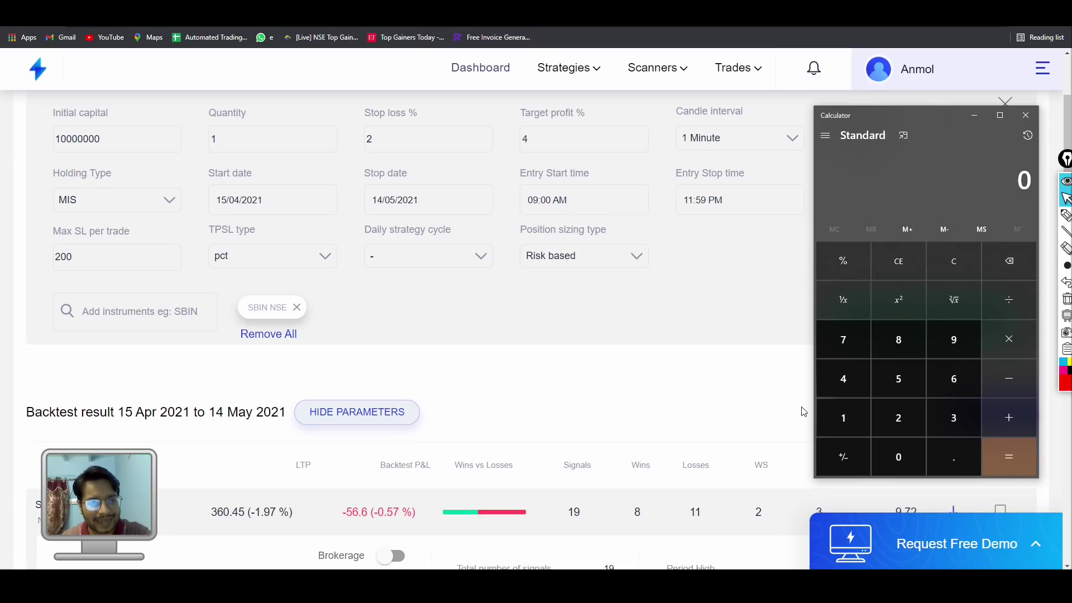
pyautogui.click(958, 420)
pyautogui.click(943, 389)
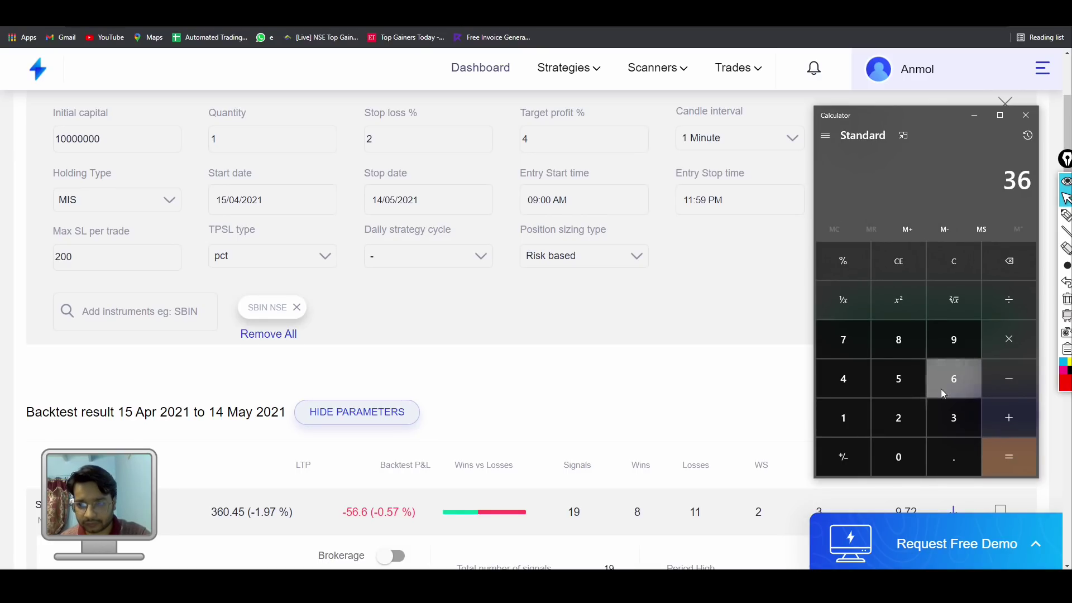
pyautogui.click(912, 451)
pyautogui.click(1014, 370)
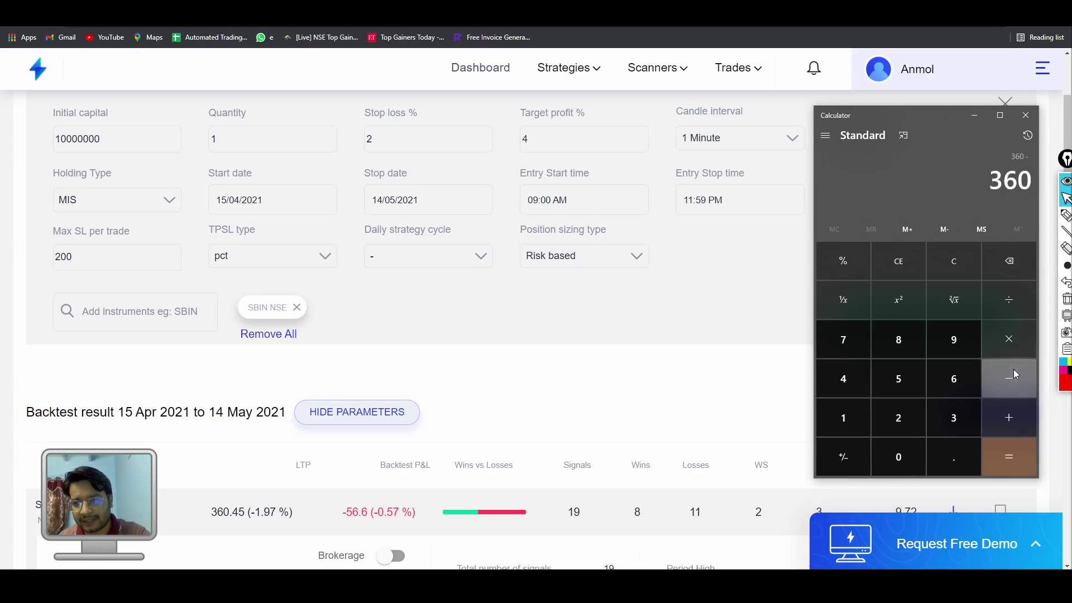
pyautogui.click(950, 352)
pyautogui.click(903, 347)
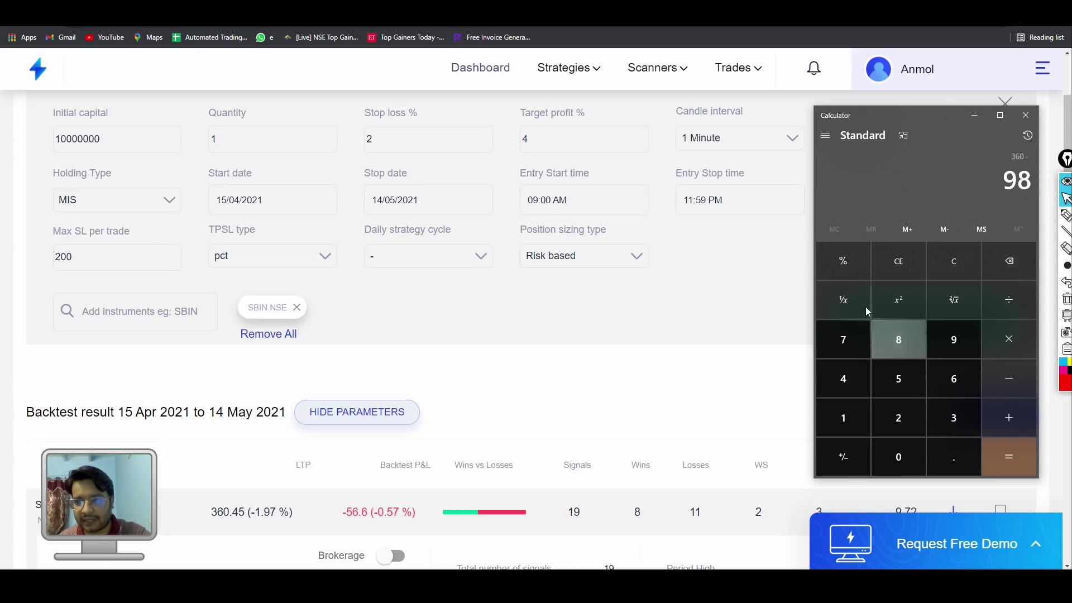
pyautogui.click(847, 265)
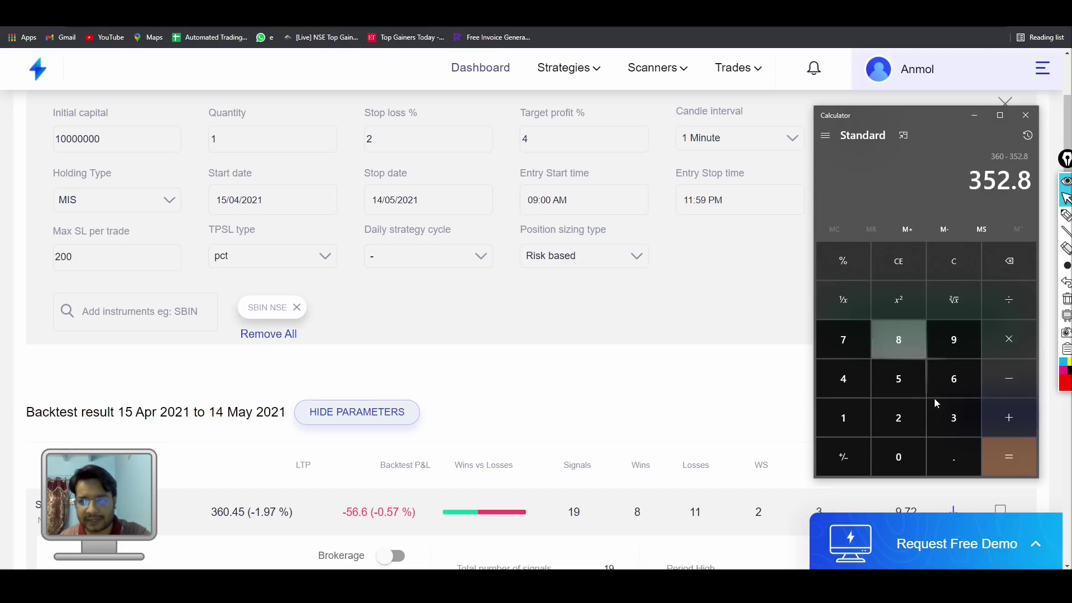
pyautogui.click(1010, 458)
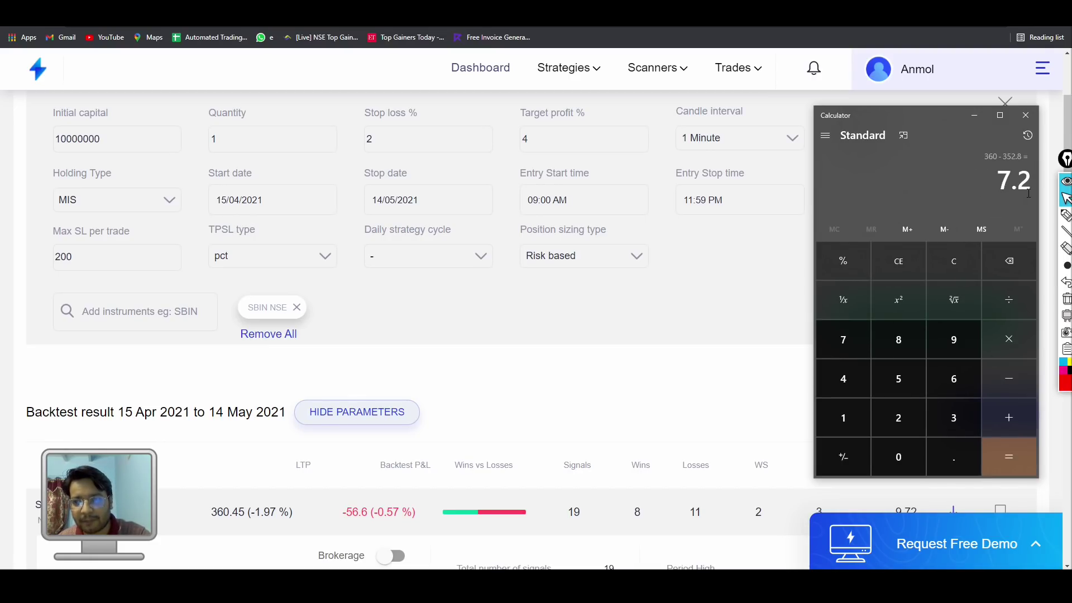
pyautogui.moveTo(1032, 189); pyautogui.dragTo(992, 182)
pyautogui.click(943, 194)
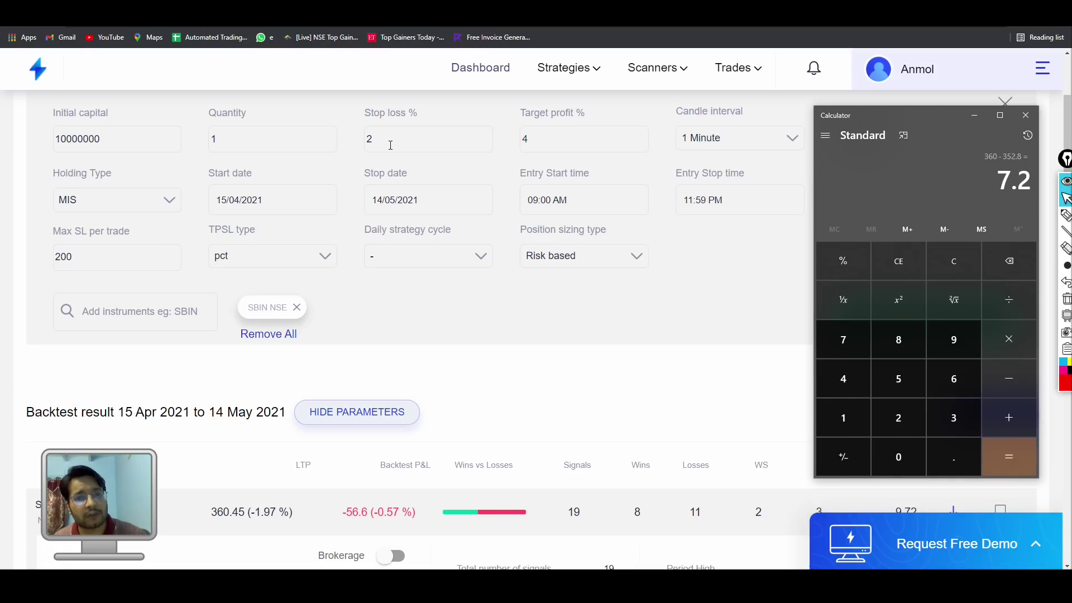
# - Divide 200 by 7.2 to work out the risk-based quantity, highlight its whole-number part and minimise Calculator
pyautogui.click(904, 266)
pyautogui.write('2')
pyautogui.click(900, 463)
pyautogui.click(901, 463)
pyautogui.click(1010, 300)
pyautogui.click(842, 341)
pyautogui.click(942, 451)
pyautogui.click(899, 418)
pyautogui.click(1010, 451)
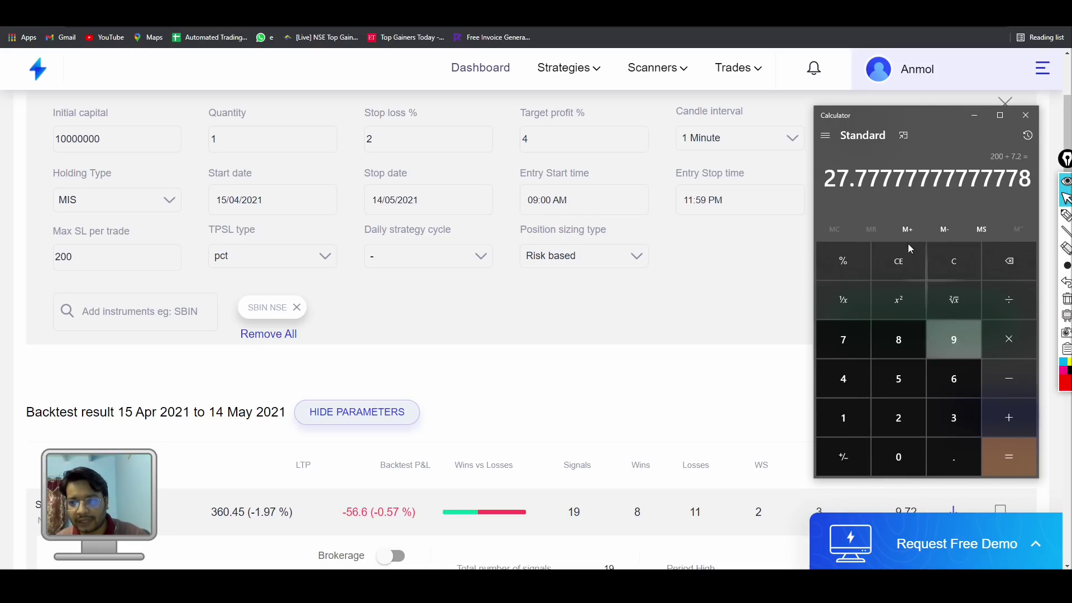
pyautogui.moveTo(826, 181); pyautogui.dragTo(850, 179)
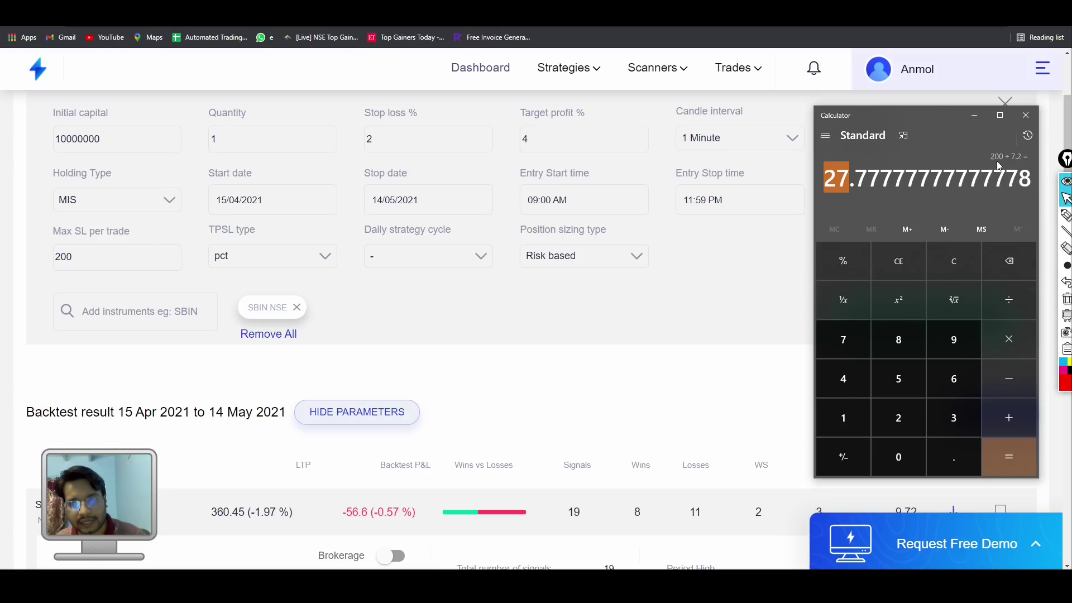
pyautogui.click(975, 115)
# - Collapse the SBIN result, then save and run the backtest with the risk-based sizing parameters
pyautogui.scroll(-3, 482, 428)
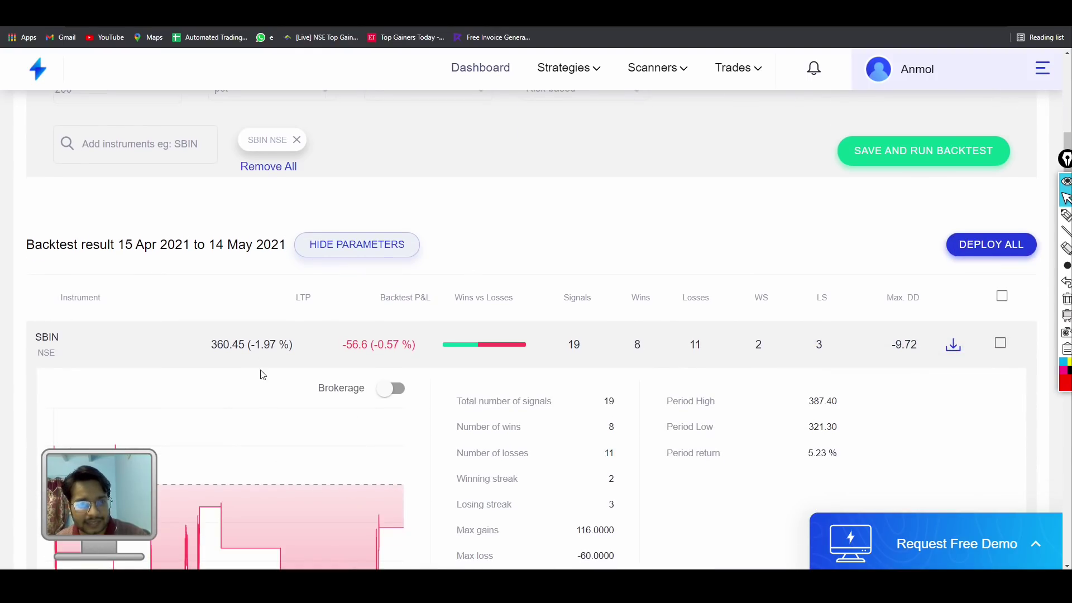
pyautogui.click(271, 347)
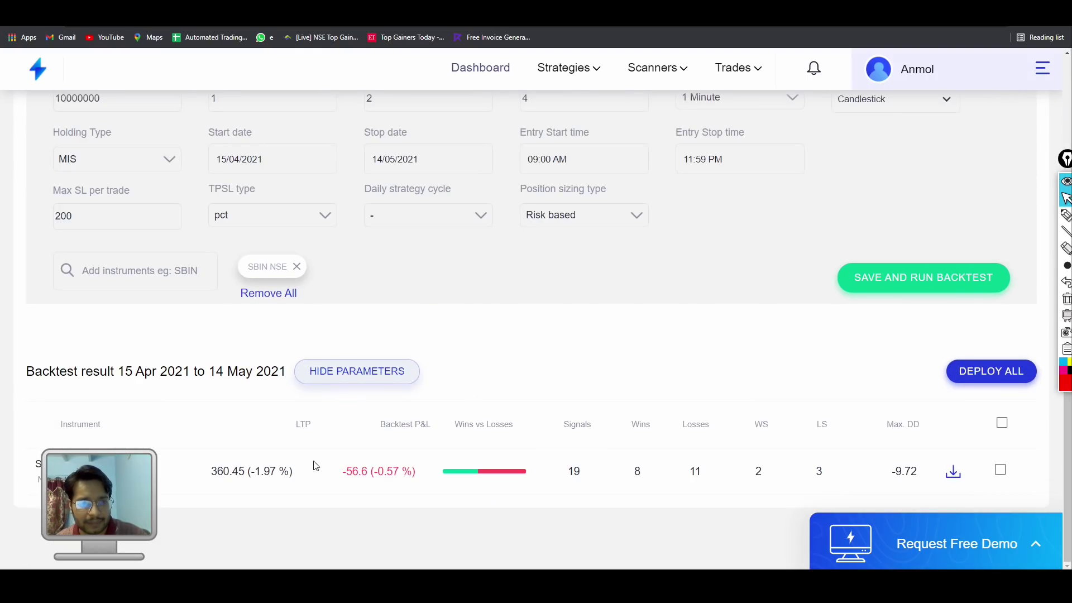
pyautogui.click(880, 276)
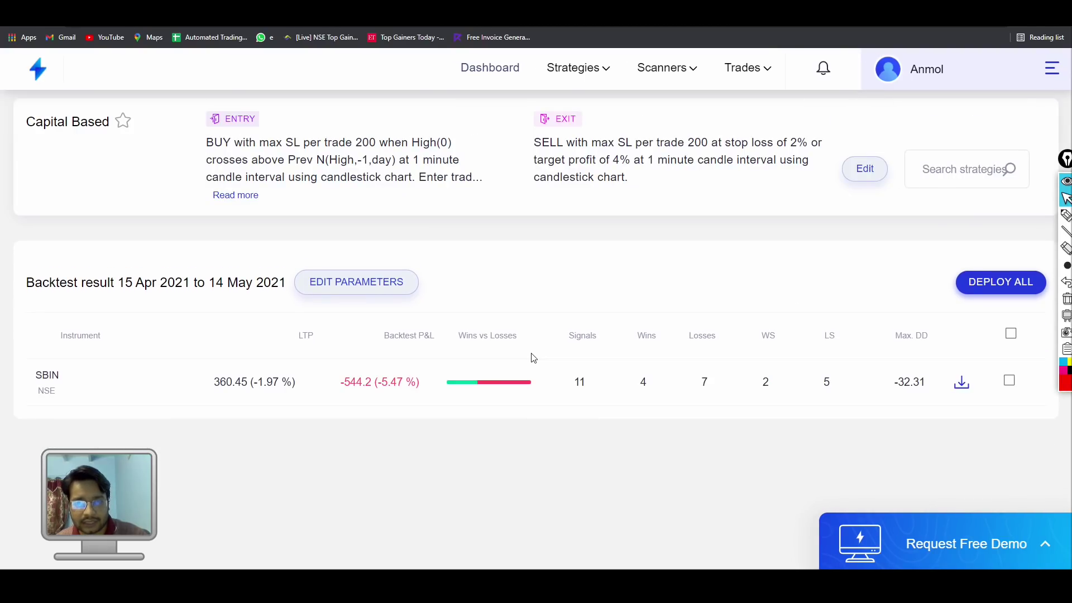
# - Expand the SBIN result and its transaction details and examine the quantity traded on each entry
pyautogui.click(359, 394)
pyautogui.scroll(-5, 511, 356)
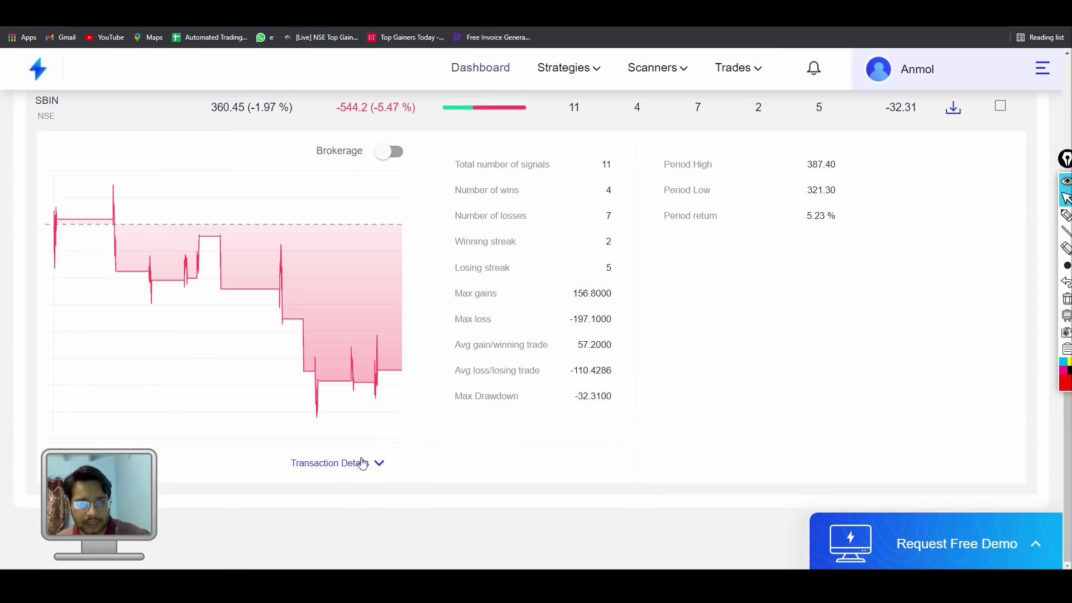
pyautogui.scroll(-14, 577, 410)
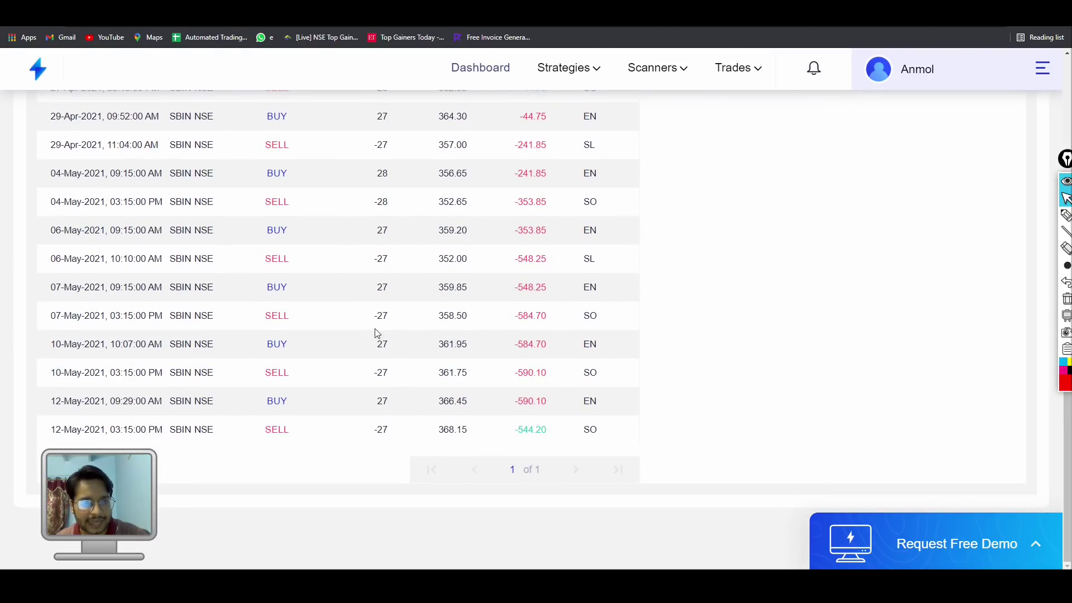
pyautogui.scroll(2, 367, 312)
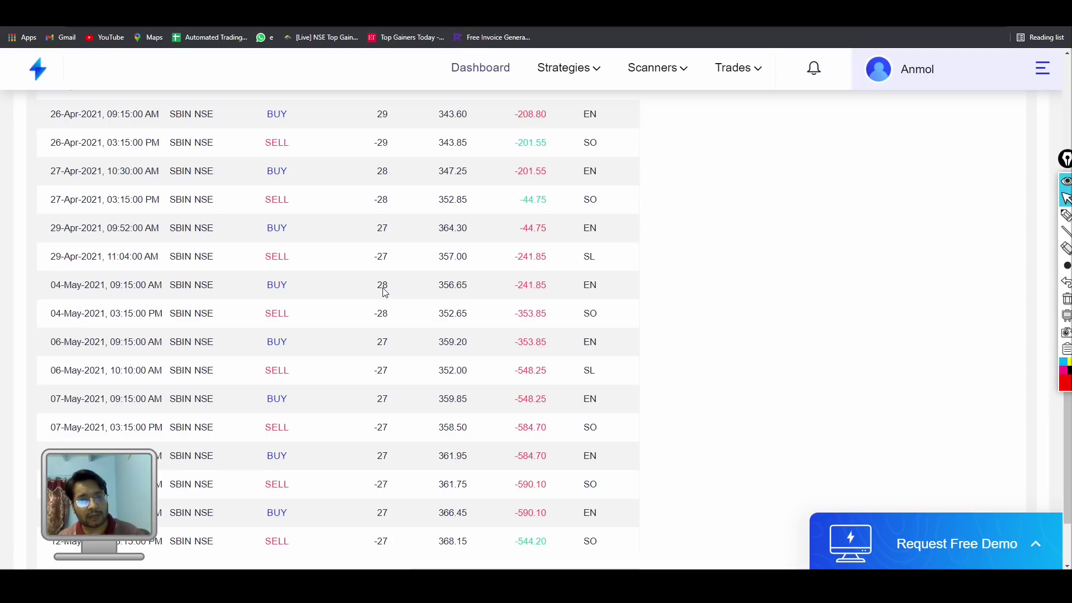
pyautogui.scroll(4, 385, 291)
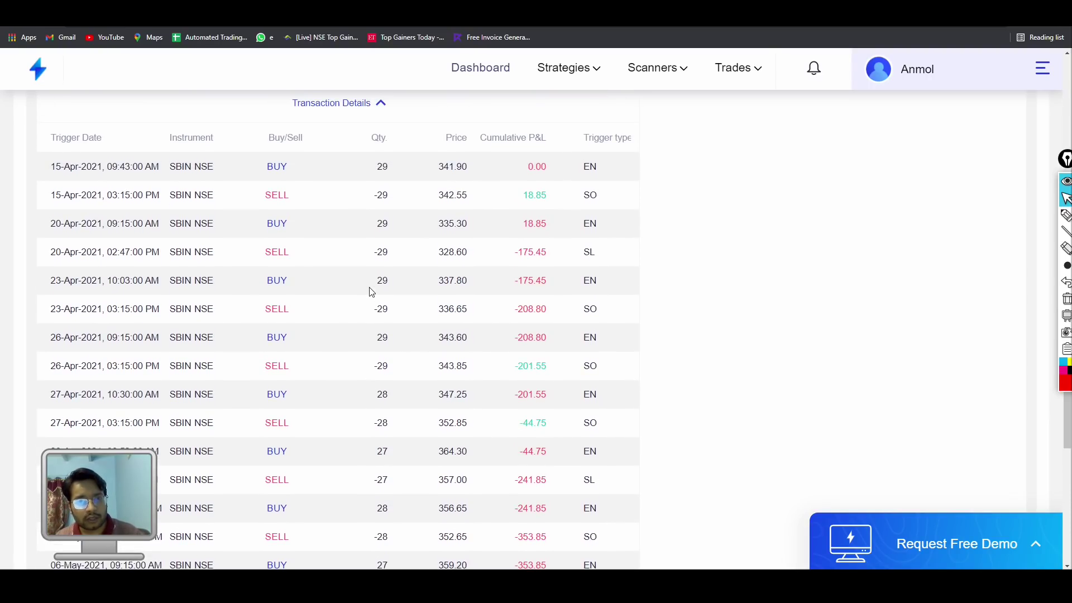
pyautogui.scroll(2, 379, 300)
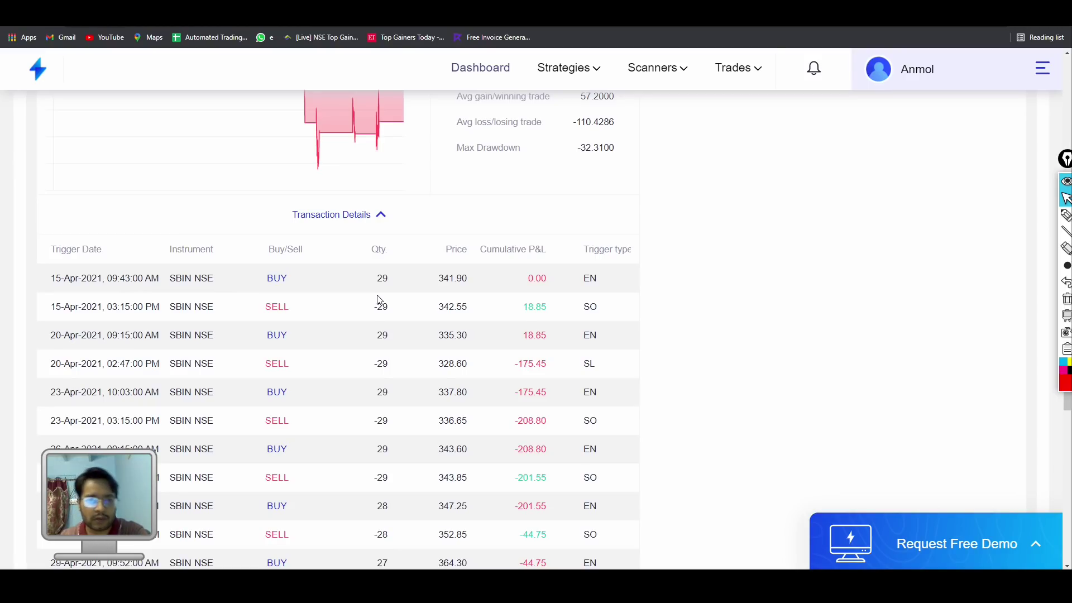
pyautogui.scroll(9, 369, 304)
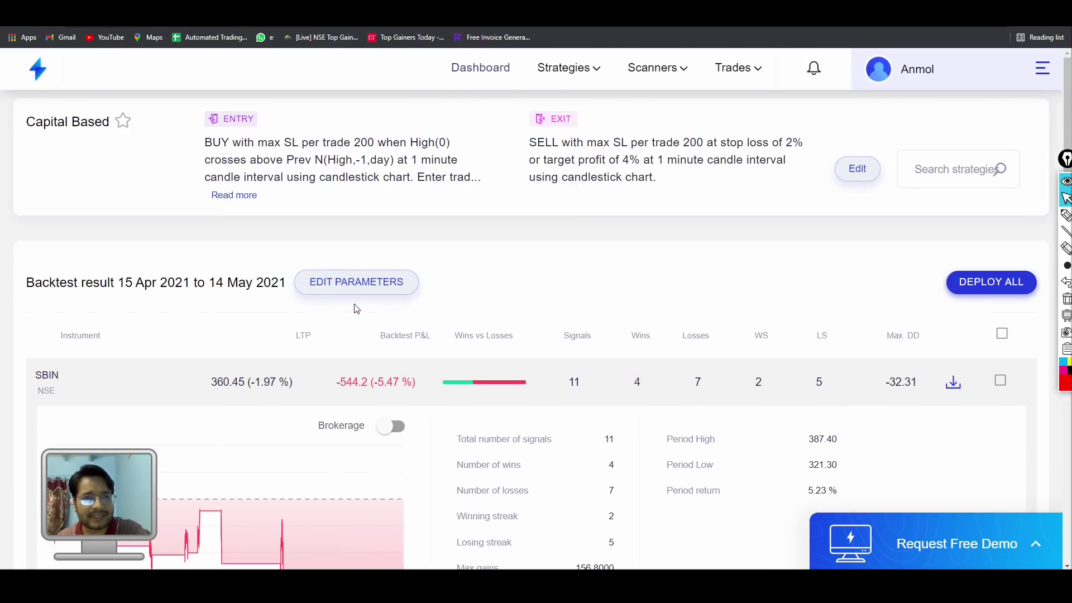
# - Reopen the backtest parameters and set the stop loss to 5%, keeping the max SL per trade at 200
pyautogui.click(356, 282)
pyautogui.scroll(-2, 371, 301)
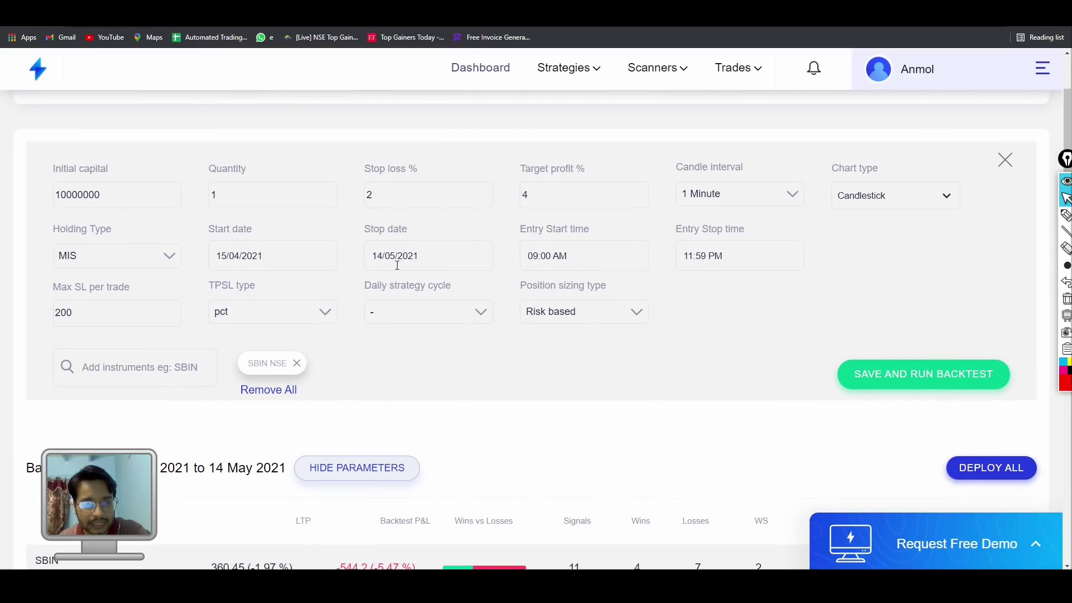
pyautogui.moveTo(95, 311); pyautogui.dragTo(38, 311)
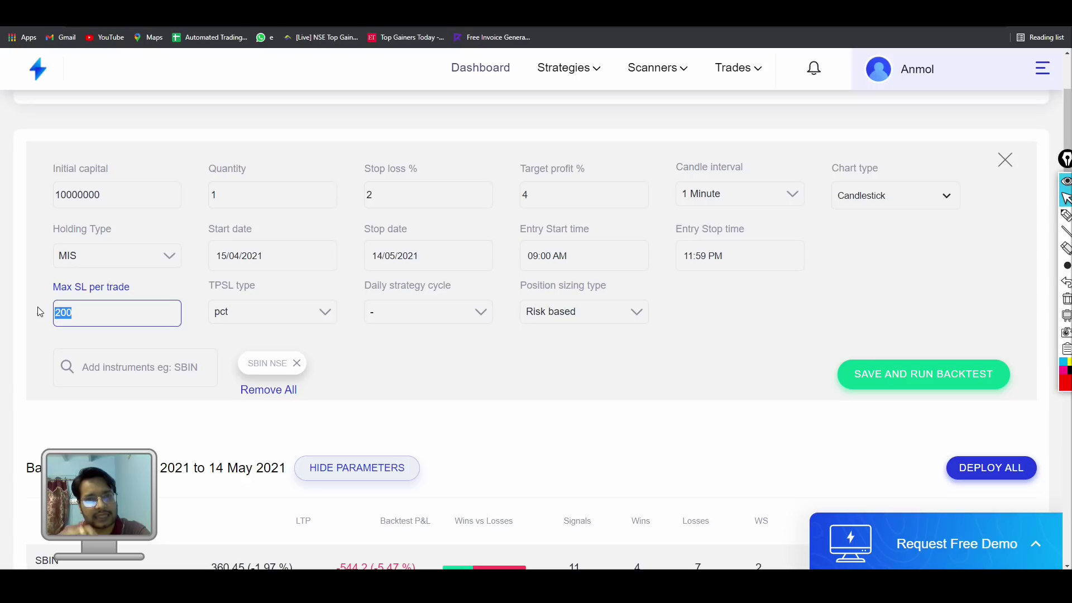
pyautogui.doubleClick(398, 191)
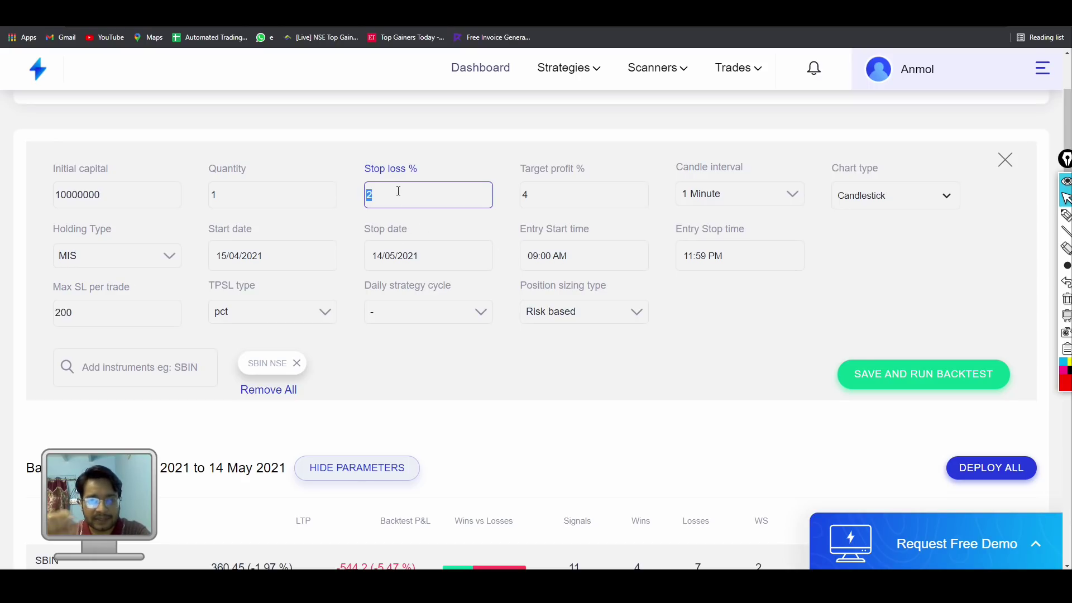
pyautogui.write('5')
pyautogui.click(475, 351)
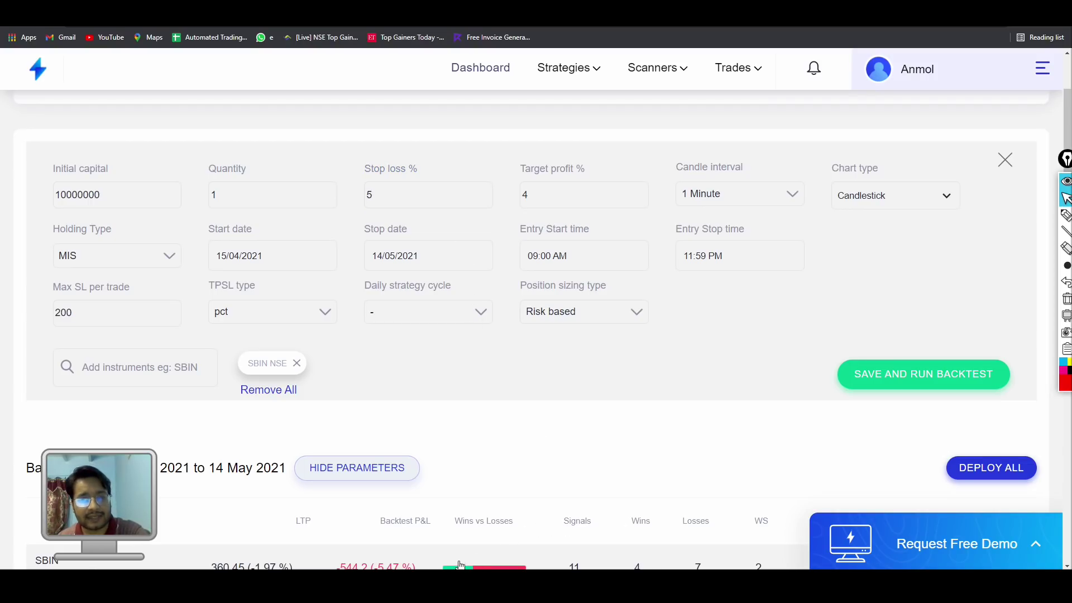
# - Switch to Calculator and subtract 342 from 360 to find the per-share risk of the 5% stop loss
pyautogui.hotkey('alt', 'Tab')
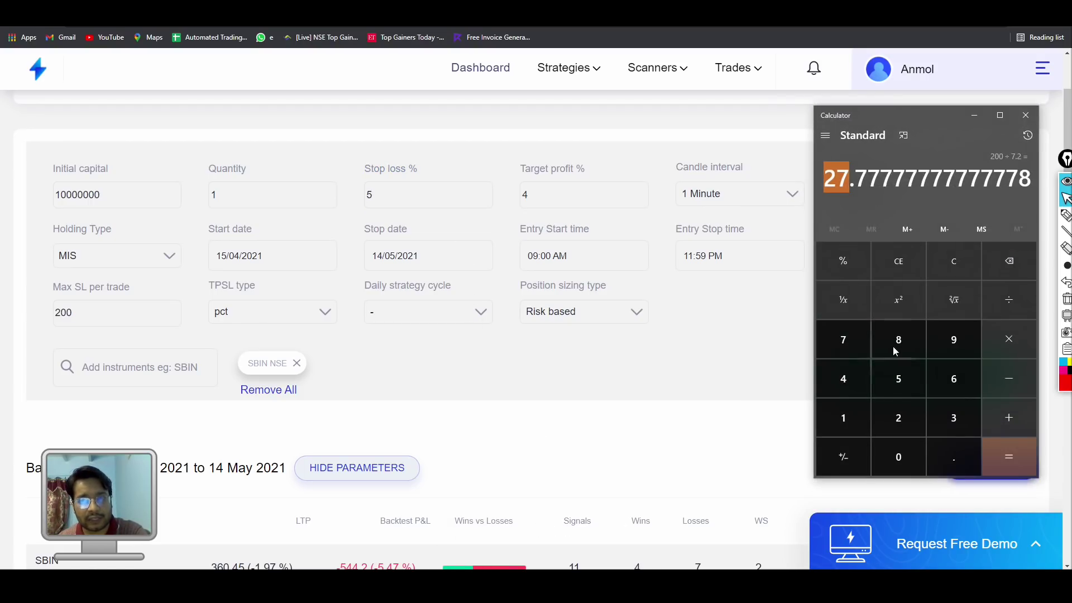
pyautogui.click(896, 268)
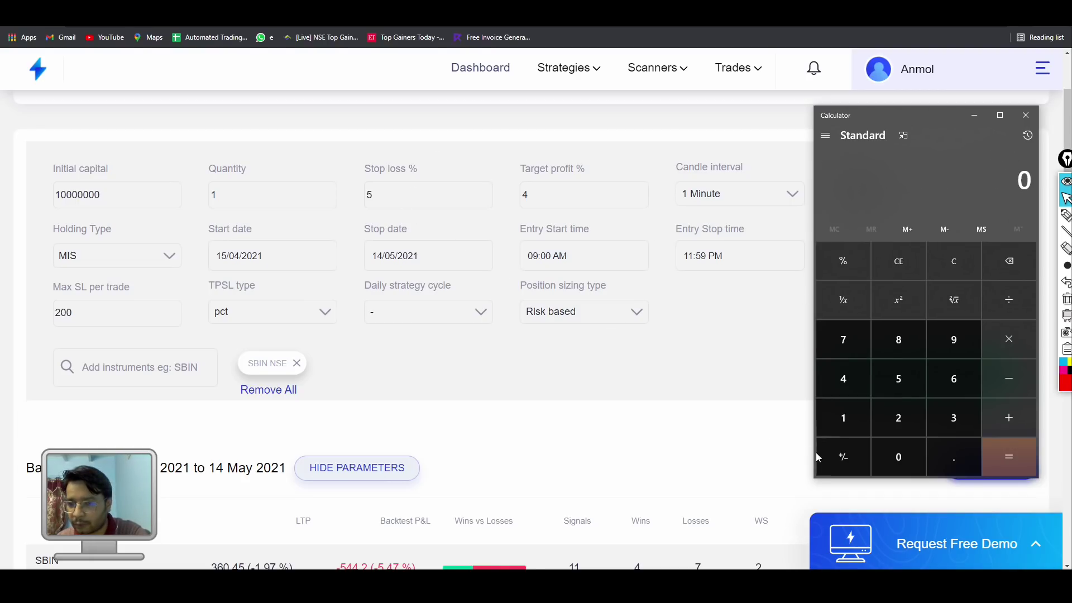
pyautogui.click(954, 417)
pyautogui.click(953, 380)
pyautogui.click(913, 461)
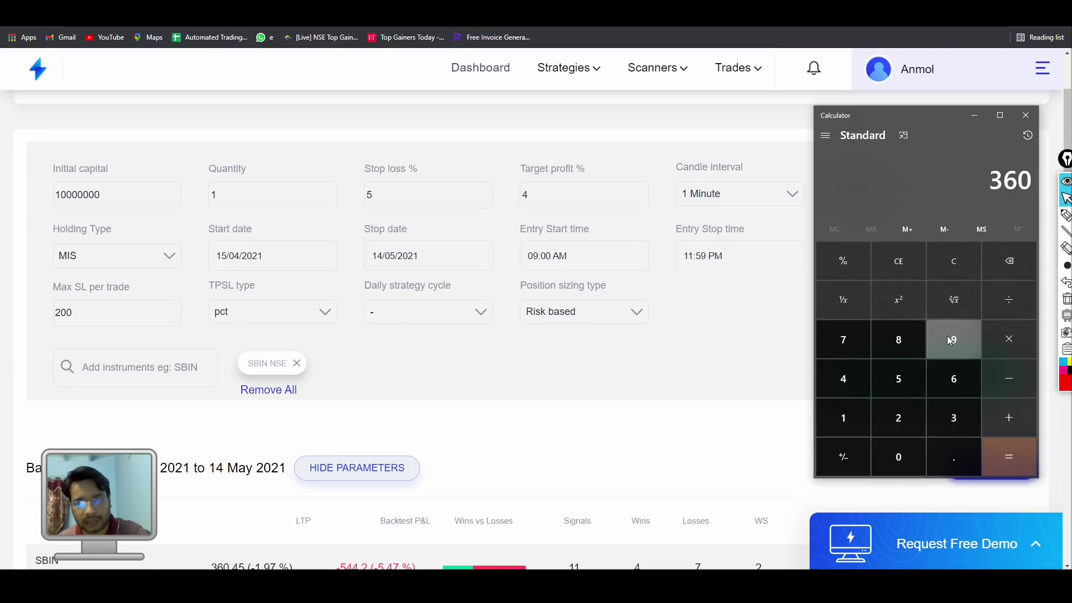
pyautogui.click(1005, 371)
pyautogui.write('342')
pyautogui.click(1000, 461)
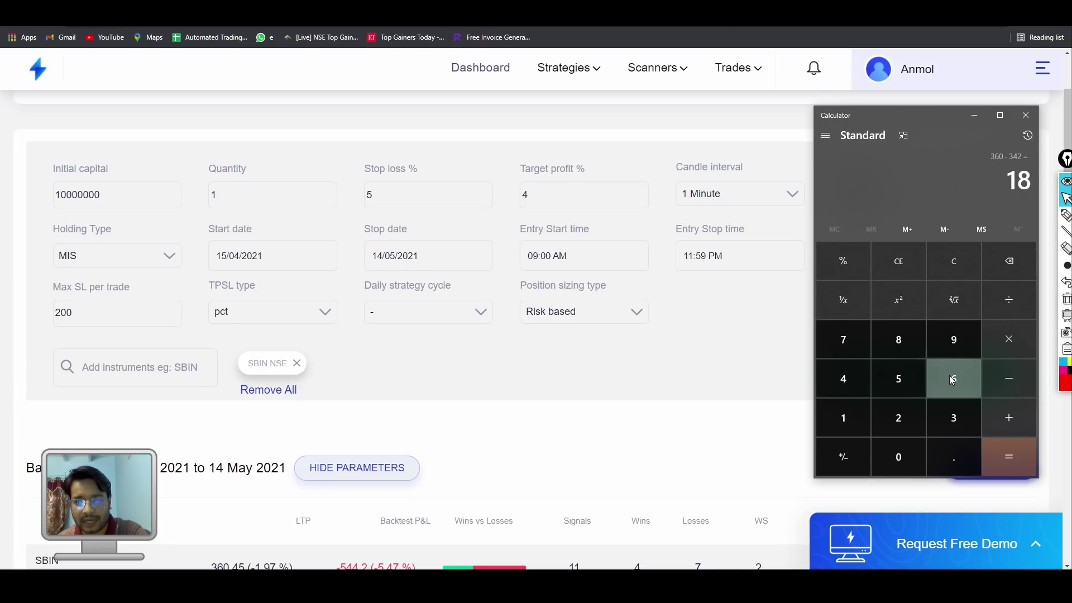
# - Divide 200 by 18 to work out the quantity for the 5% stop loss and close Calculator
pyautogui.press('Escape')
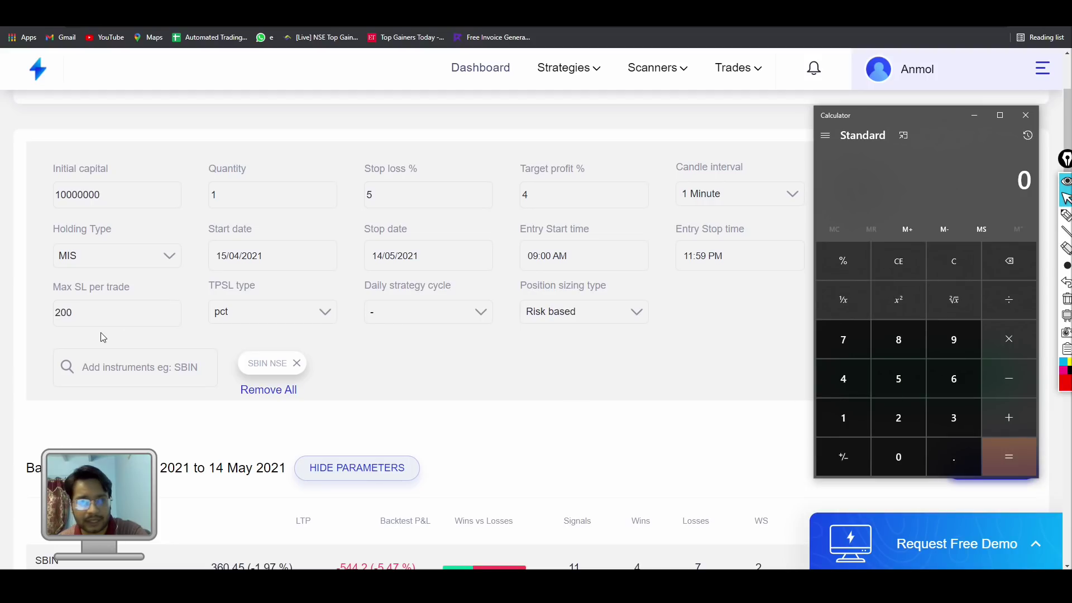
pyautogui.click(907, 424)
pyautogui.click(909, 460)
pyautogui.click(909, 460)
pyautogui.click(1009, 300)
pyautogui.click(860, 420)
pyautogui.click(907, 334)
pyautogui.click(1000, 450)
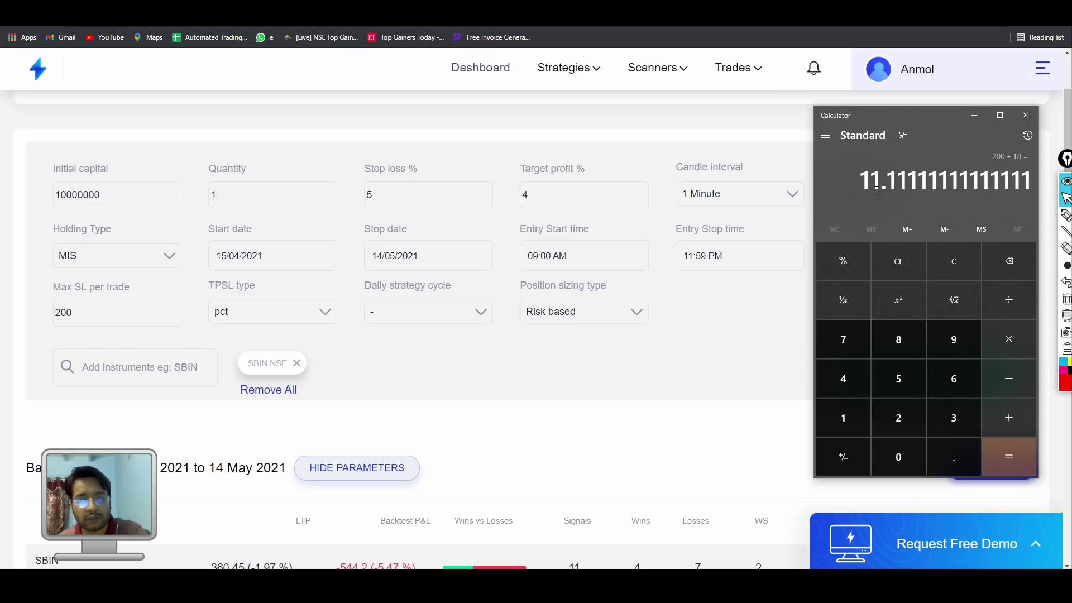
pyautogui.click(1026, 117)
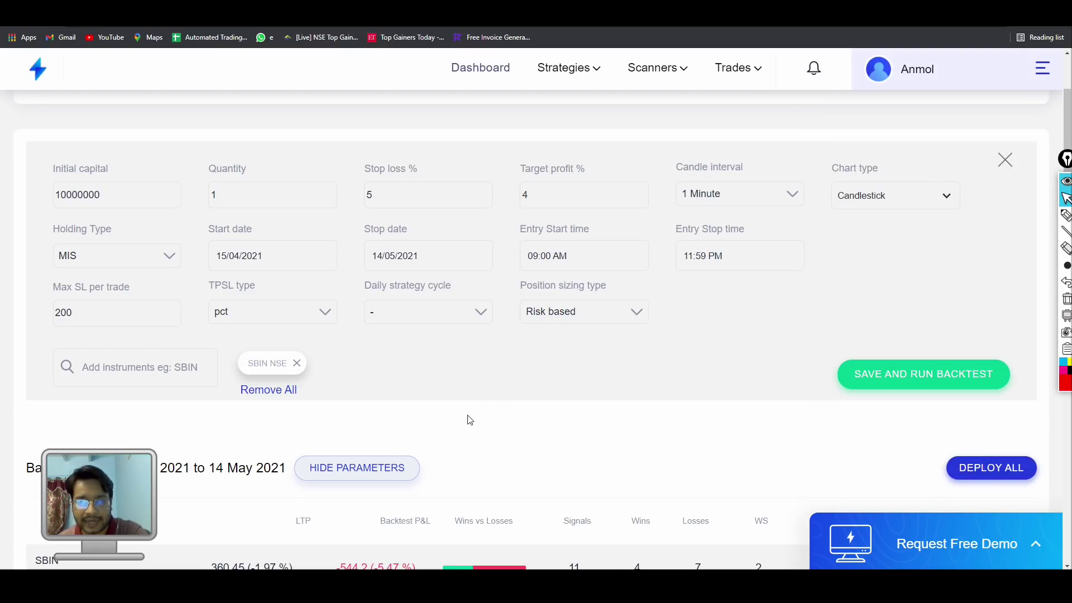
# - Save and run the backtest with the 5% stop loss and review the quantities in the SBIN transaction details
pyautogui.click(927, 375)
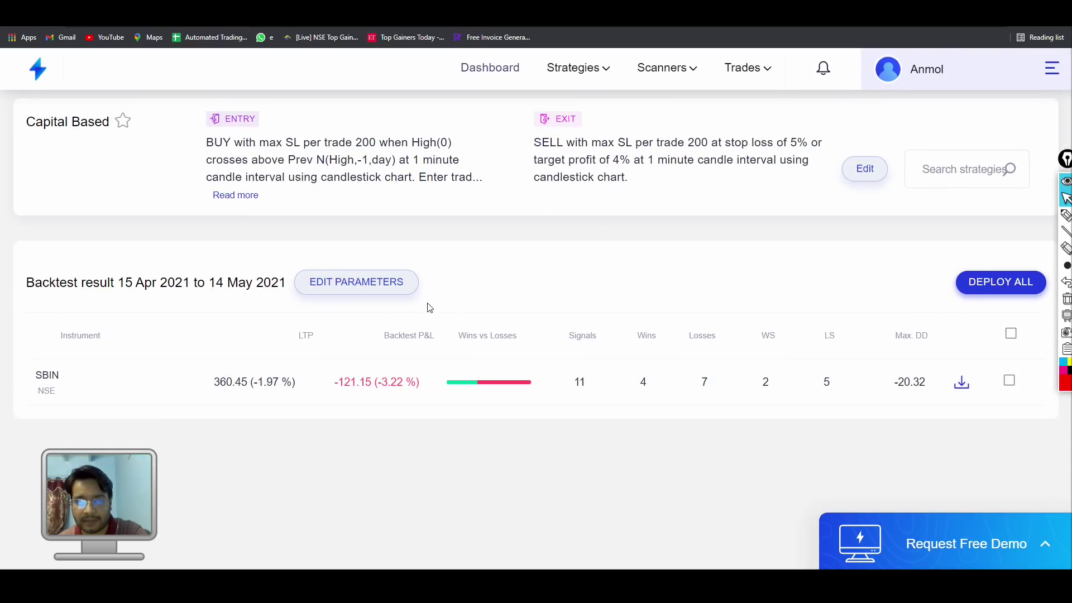
pyautogui.click(221, 402)
pyautogui.scroll(-5, 222, 412)
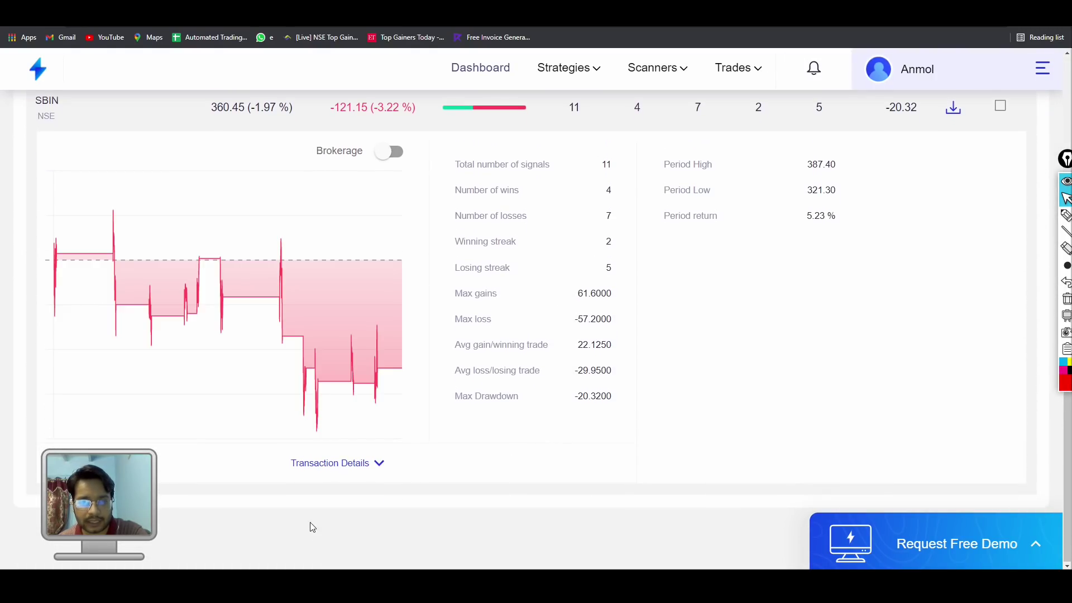
pyautogui.scroll(-10, 654, 392)
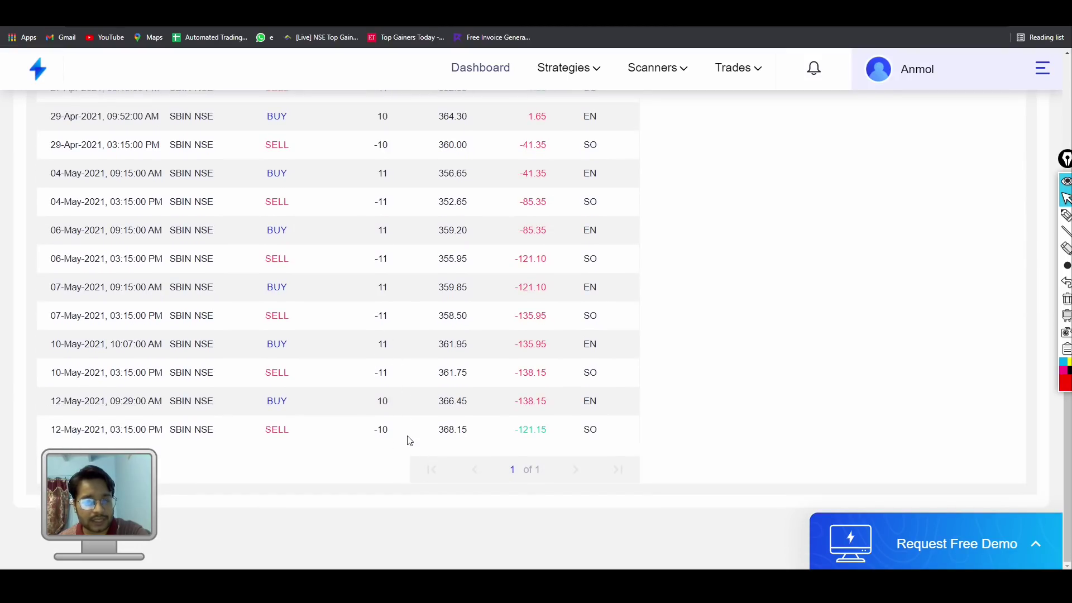
pyautogui.scroll(6, 407, 438)
pyautogui.scroll(12, 398, 340)
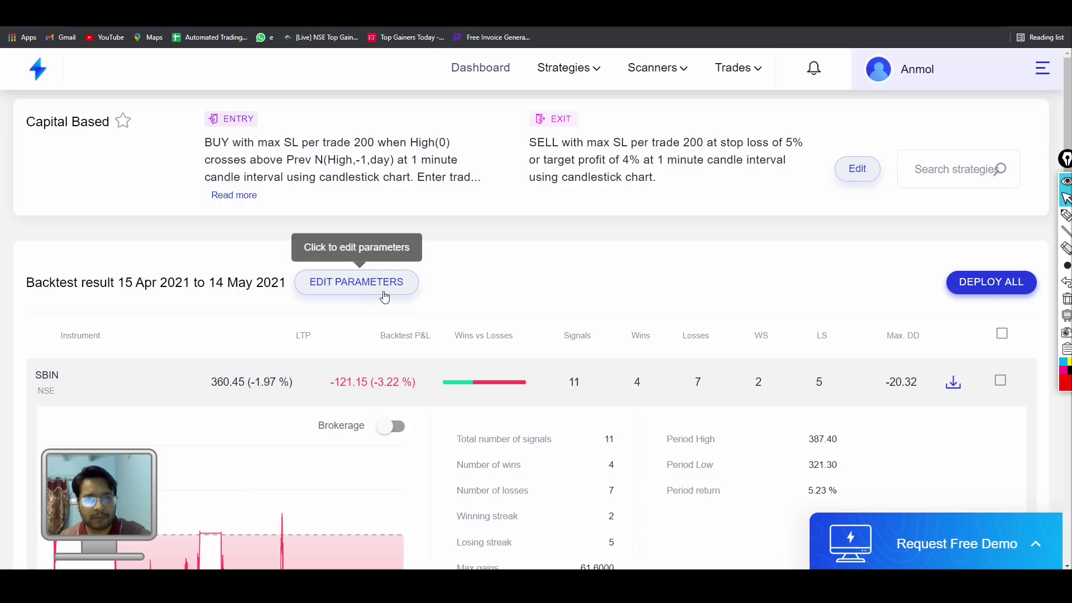
# - Reopen the backtest parameters and change the TPSL type from percentage to Points (pts)
pyautogui.click(357, 283)
pyautogui.scroll(-3, 503, 330)
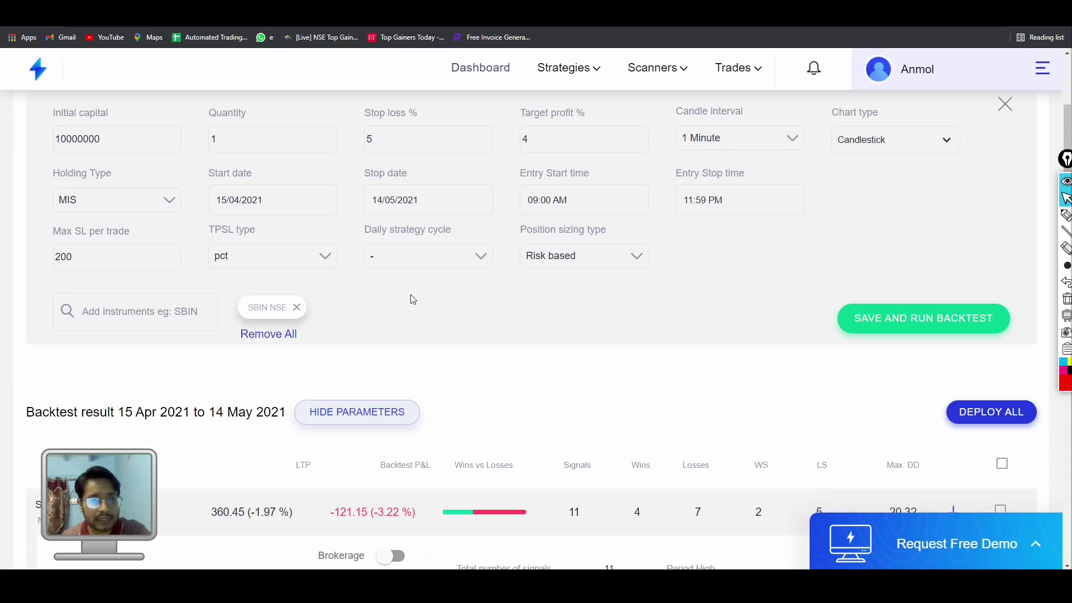
pyautogui.click(304, 255)
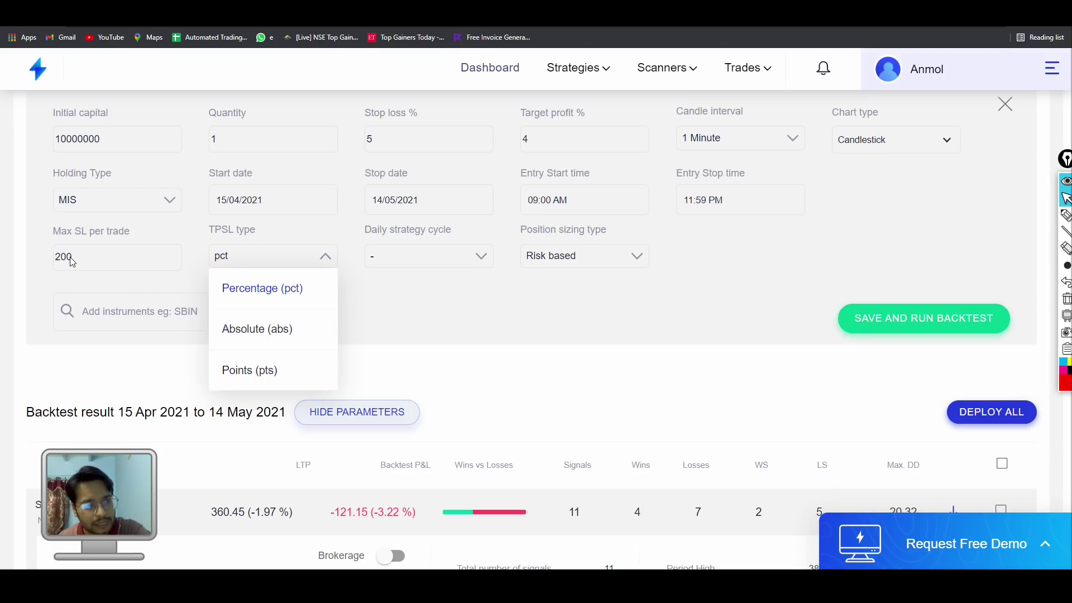
pyautogui.click(261, 371)
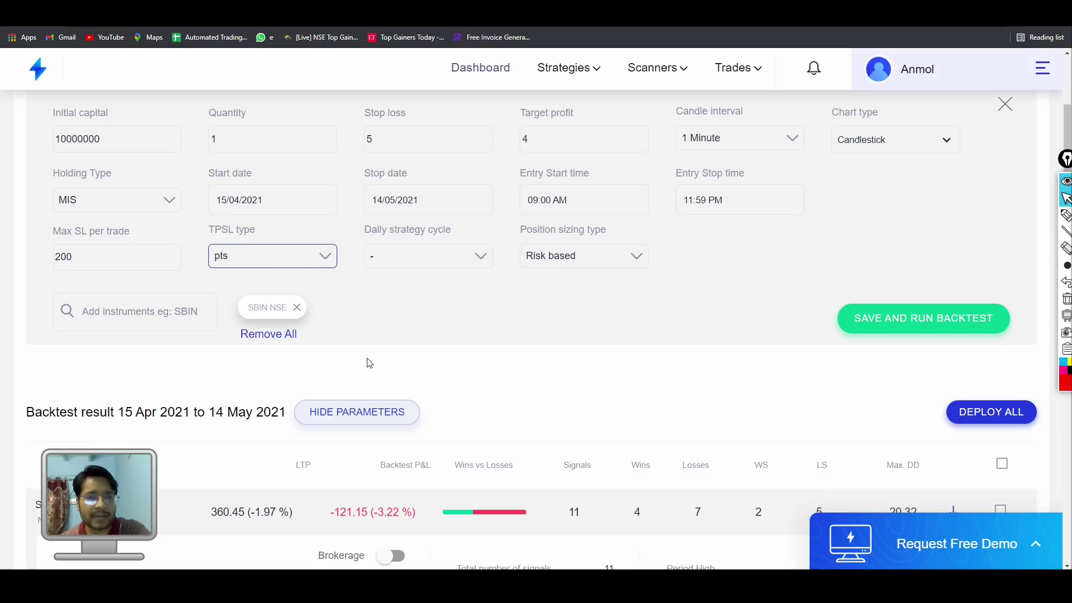
# - Set the stop loss to 3 points and the target profit to 5 points in the backtest parameters
pyautogui.scroll(-1, 369, 363)
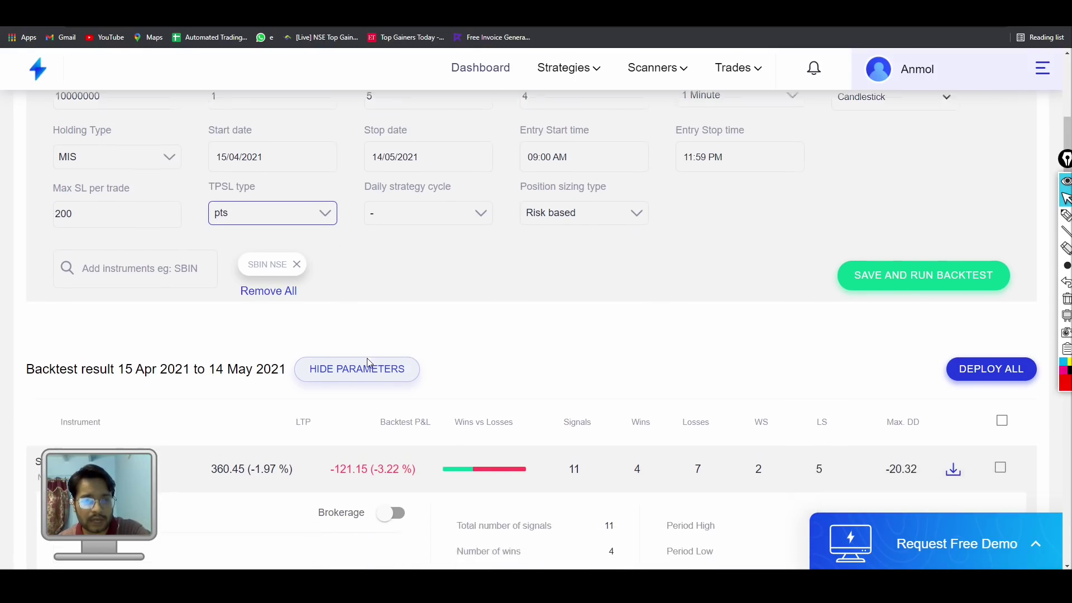
pyautogui.scroll(3, 423, 218)
pyautogui.click(417, 244)
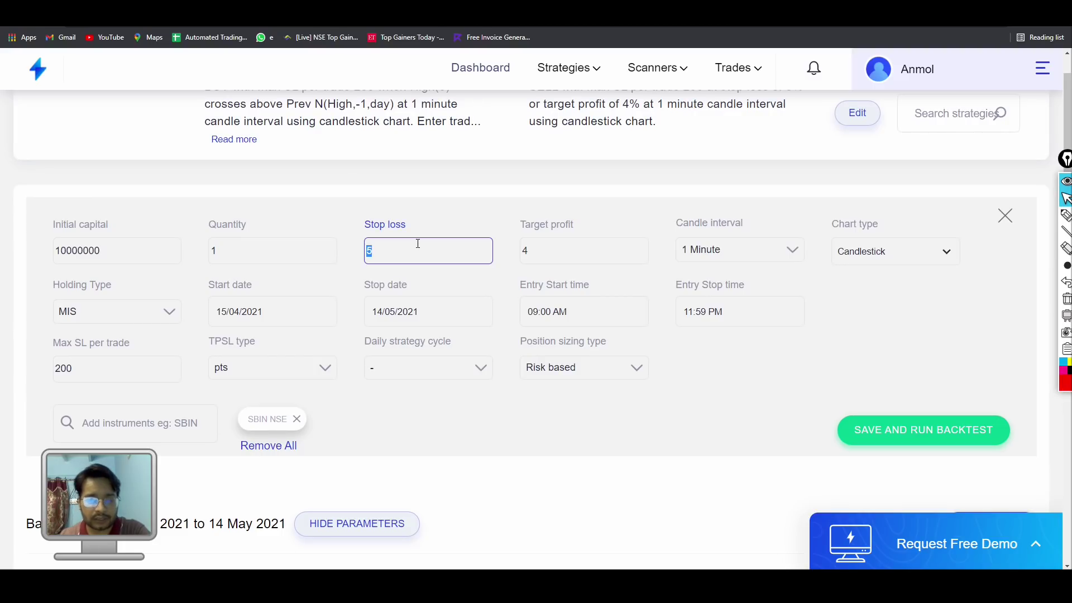
pyautogui.write('3')
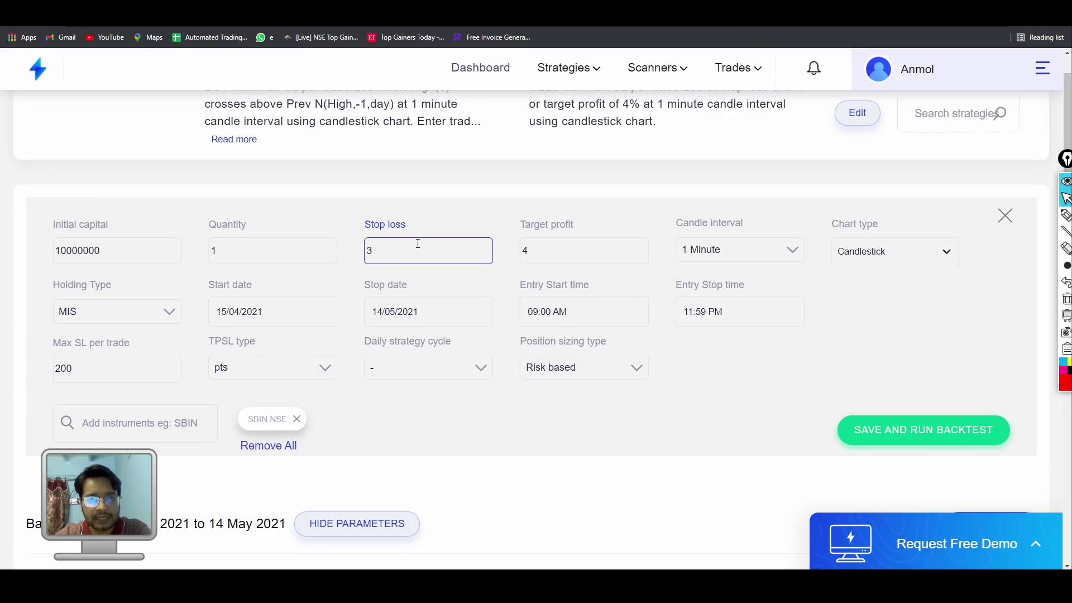
pyautogui.click(588, 251)
pyautogui.write('5')
pyautogui.click(608, 227)
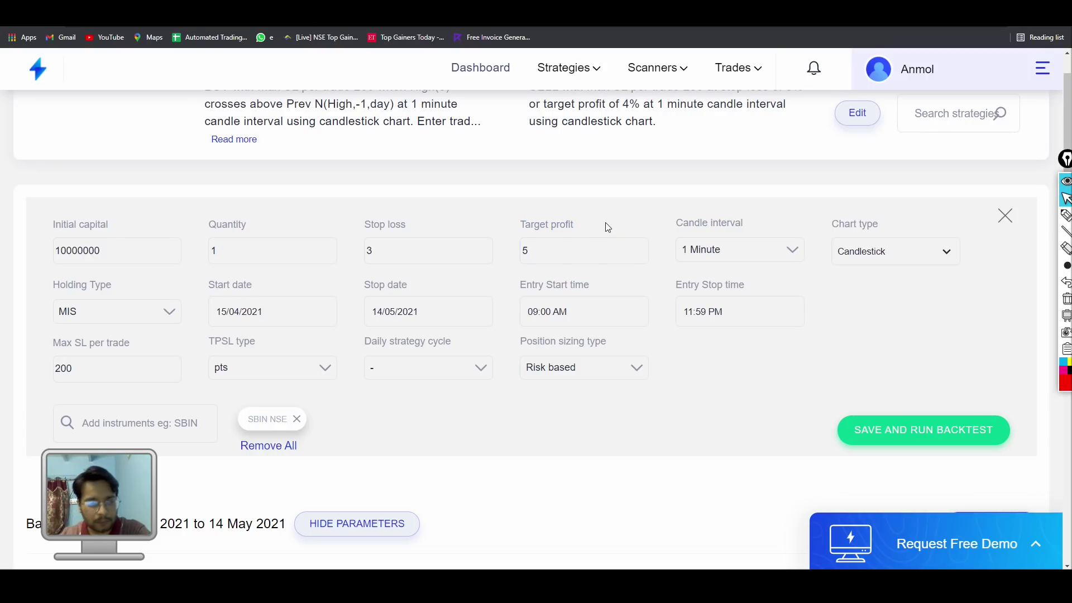
pyautogui.scroll(-2, 606, 228)
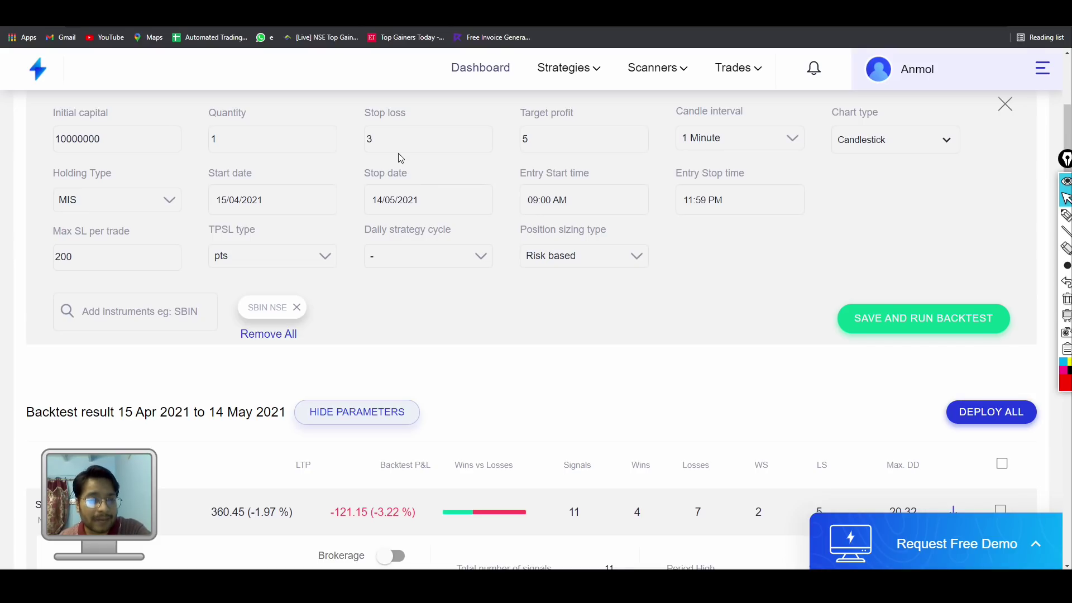
pyautogui.scroll(-2, 399, 177)
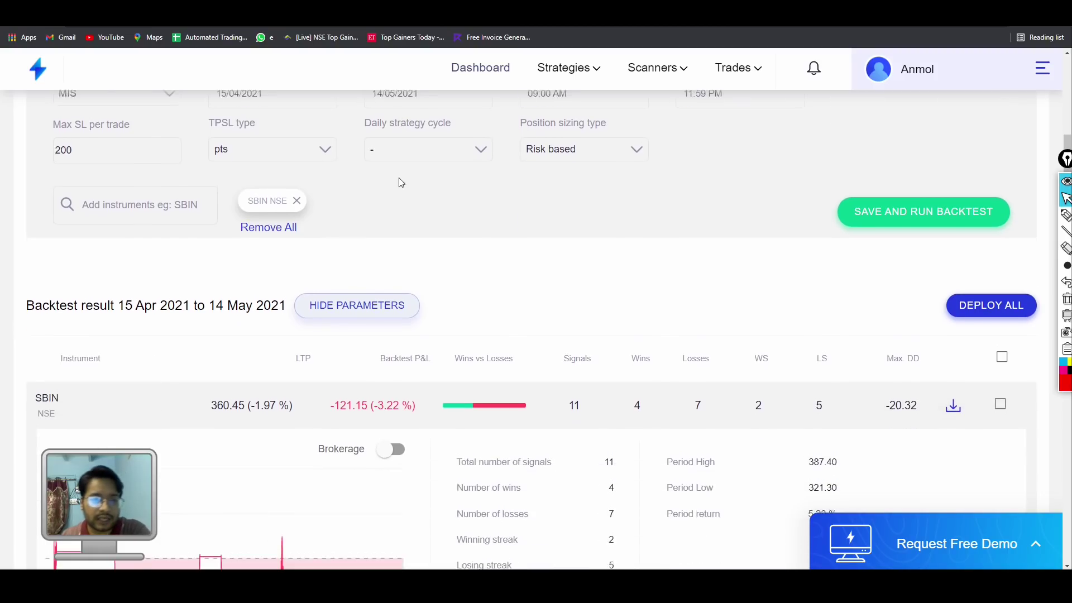
pyautogui.scroll(3, 438, 253)
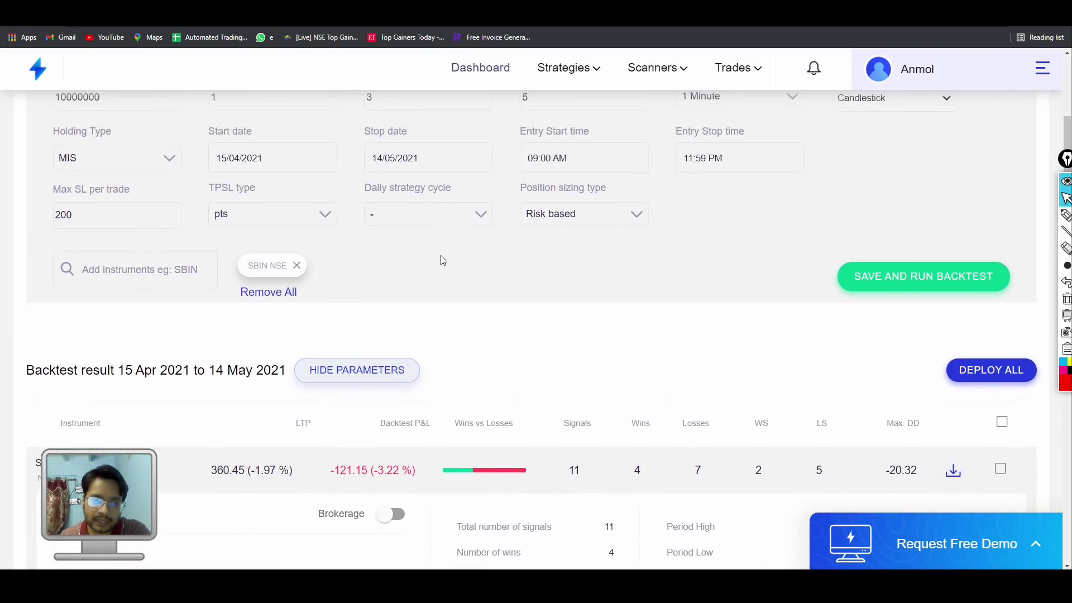
pyautogui.scroll(-2, 316, 489)
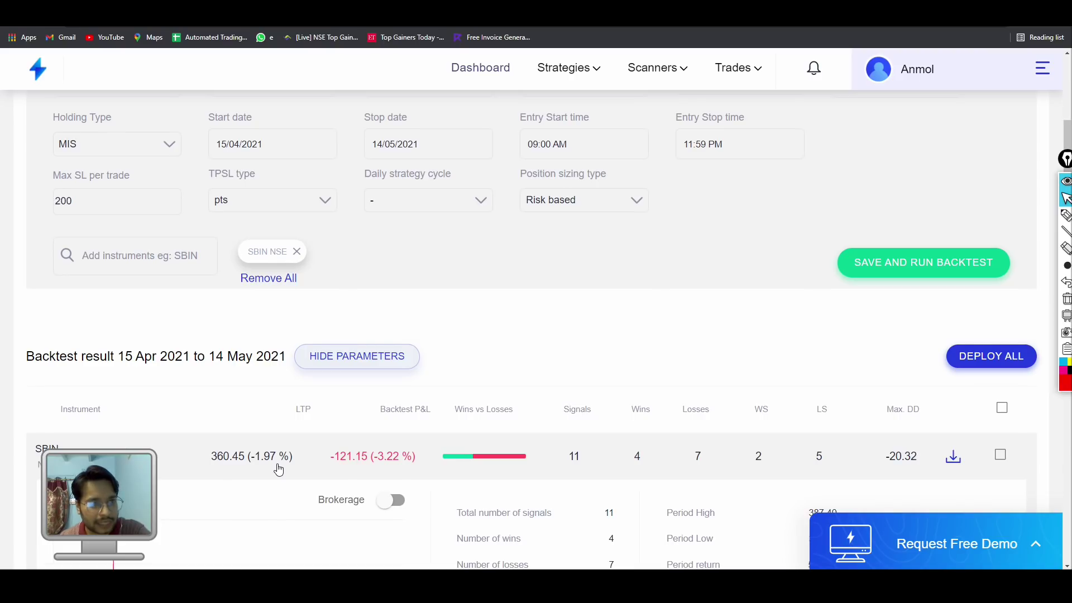
pyautogui.scroll(3, 279, 469)
pyautogui.scroll(-3, 603, 295)
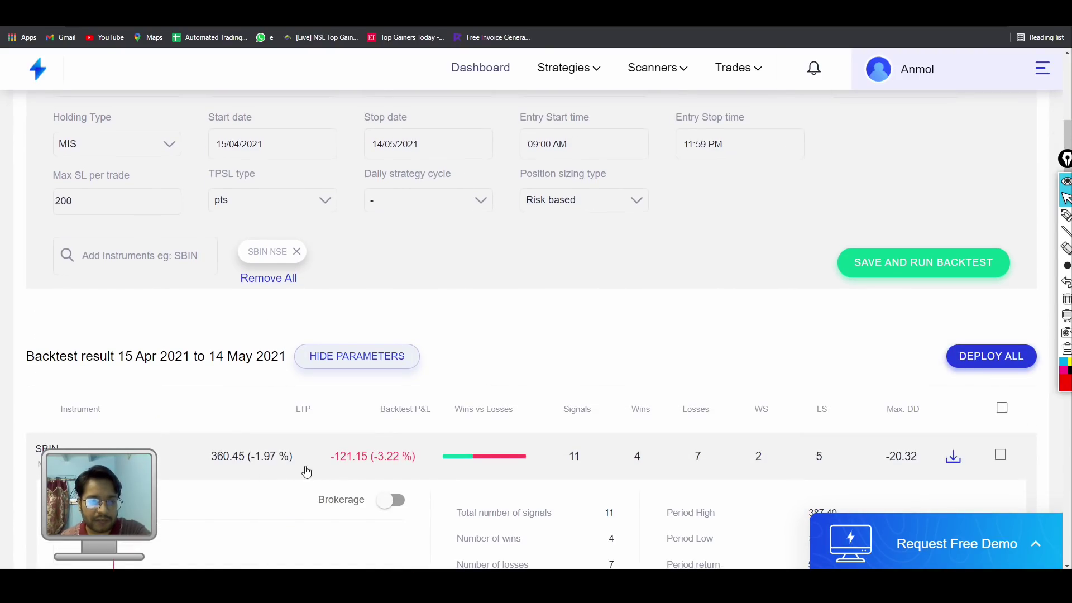
pyautogui.scroll(3, 422, 418)
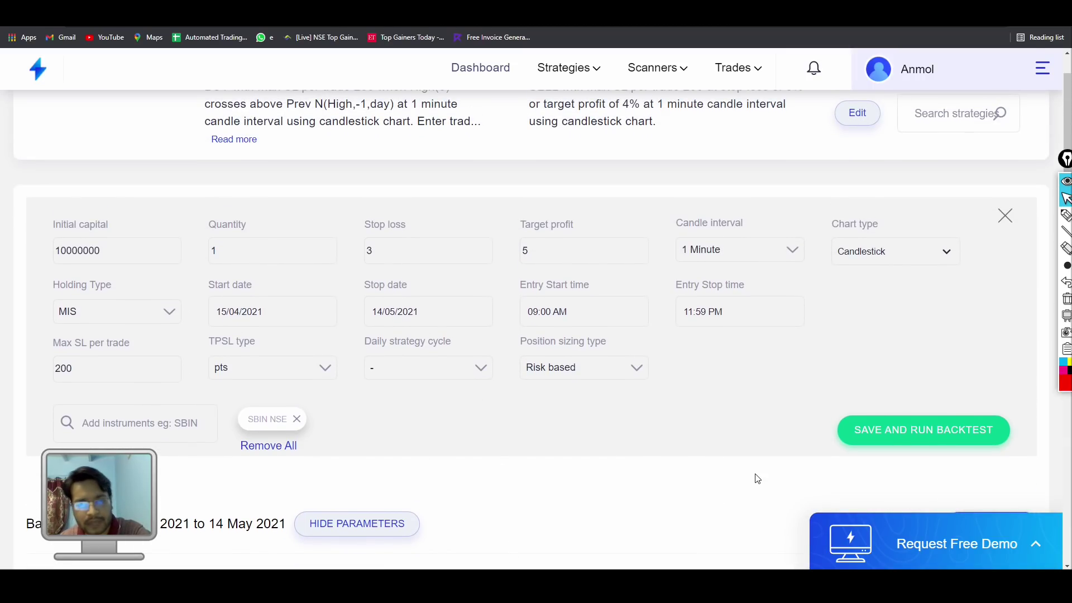
# - Switch to Calculator, divide 200 by 3 to work out the quantity for the 3-point stop loss, and close Calculator
pyautogui.press('XF86Calculator')
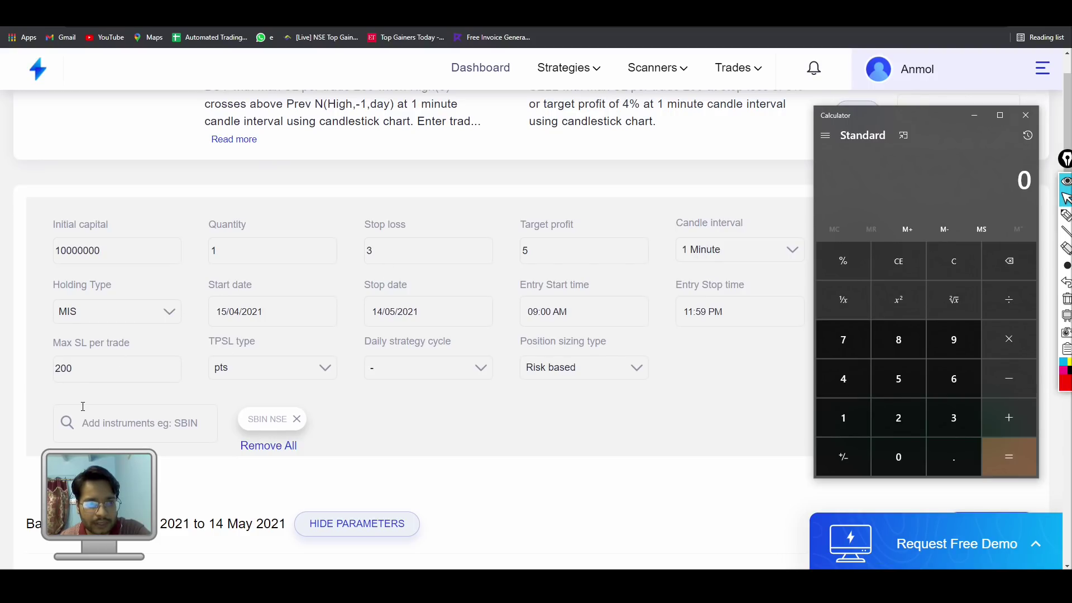
pyautogui.click(900, 420)
pyautogui.click(896, 461)
pyautogui.click(896, 461)
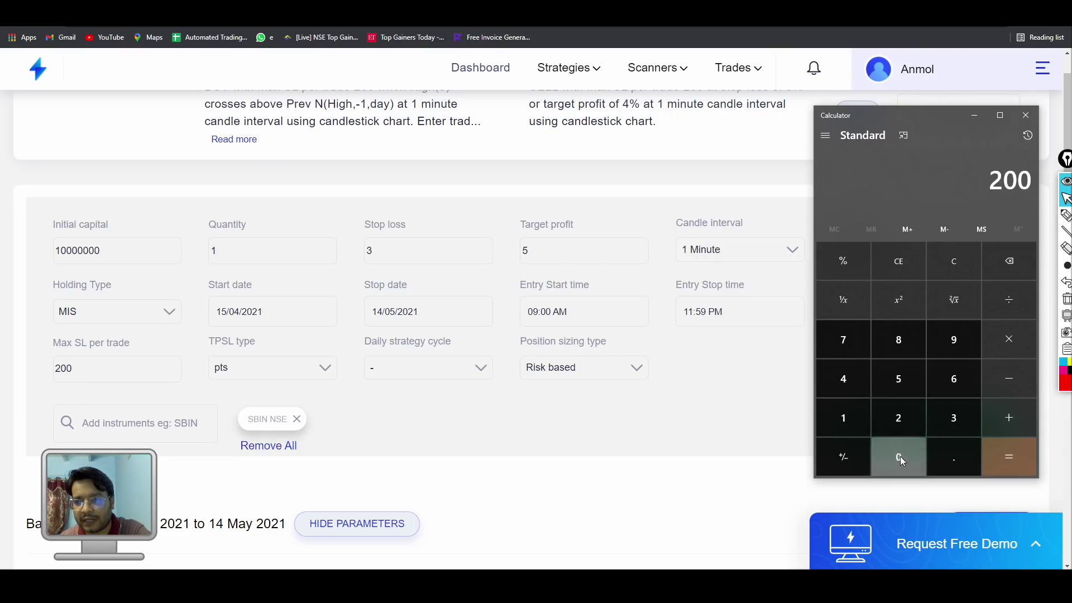
pyautogui.click(1007, 305)
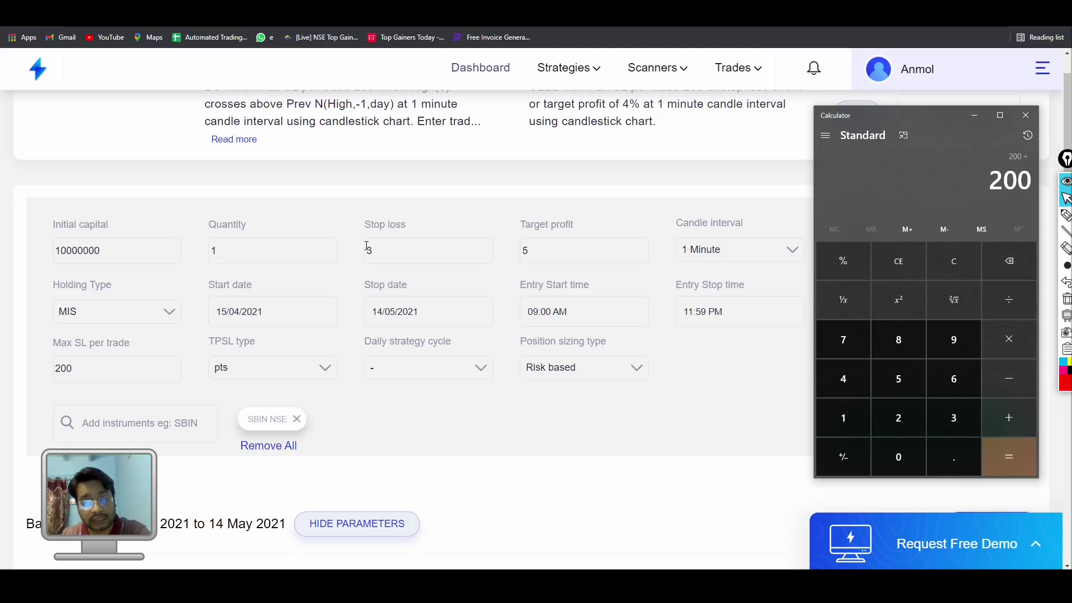
pyautogui.click(952, 416)
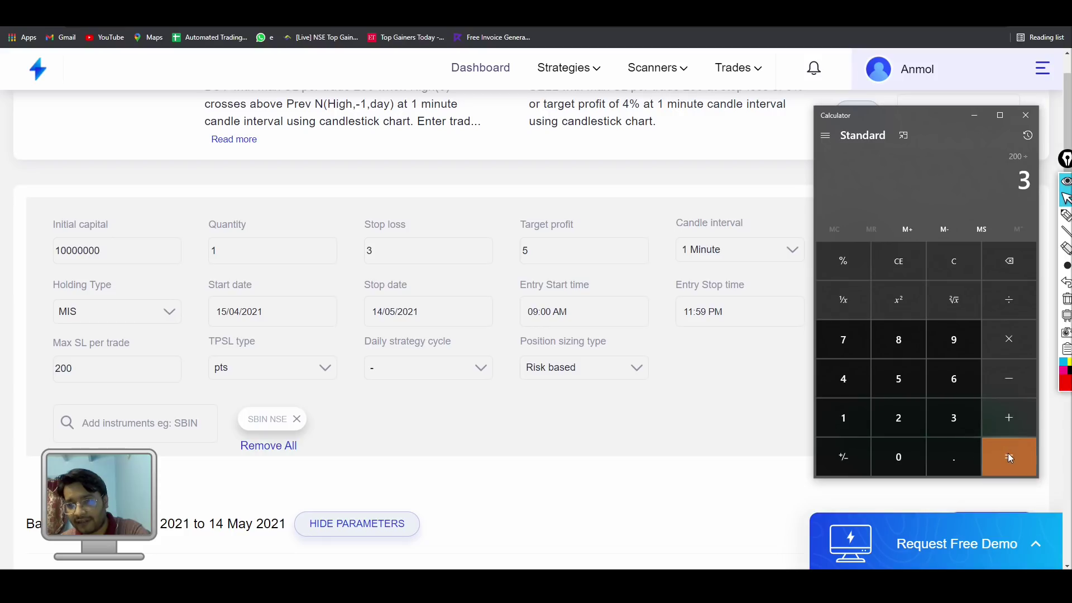
pyautogui.click(1009, 456)
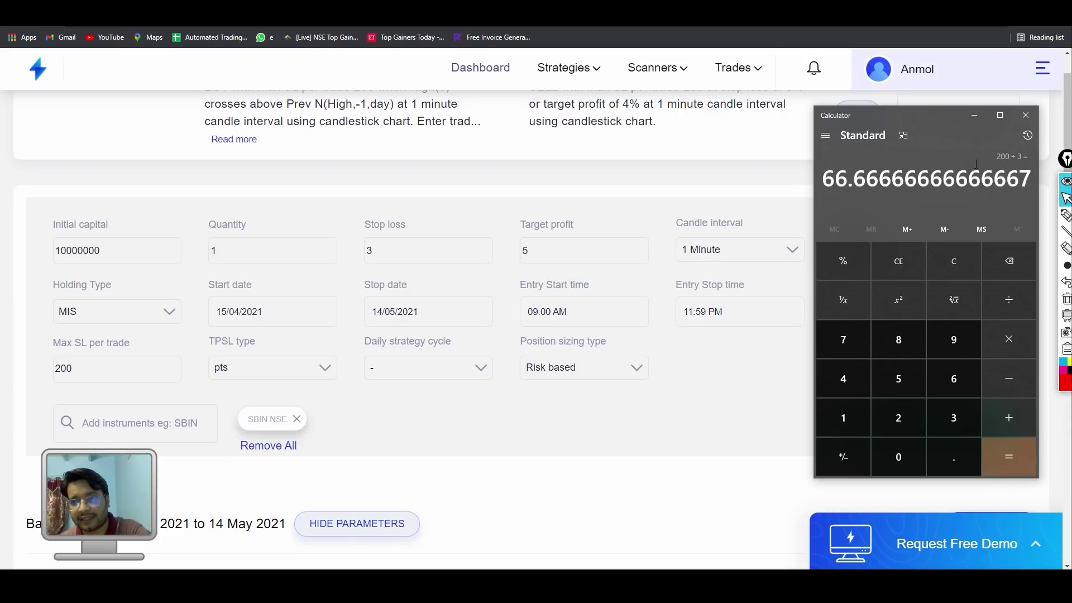
pyautogui.click(1026, 114)
# - Save and run the backtest with the points-based stop loss and target, and review the quantities in the SBIN transaction details
pyautogui.scroll(-4, 558, 423)
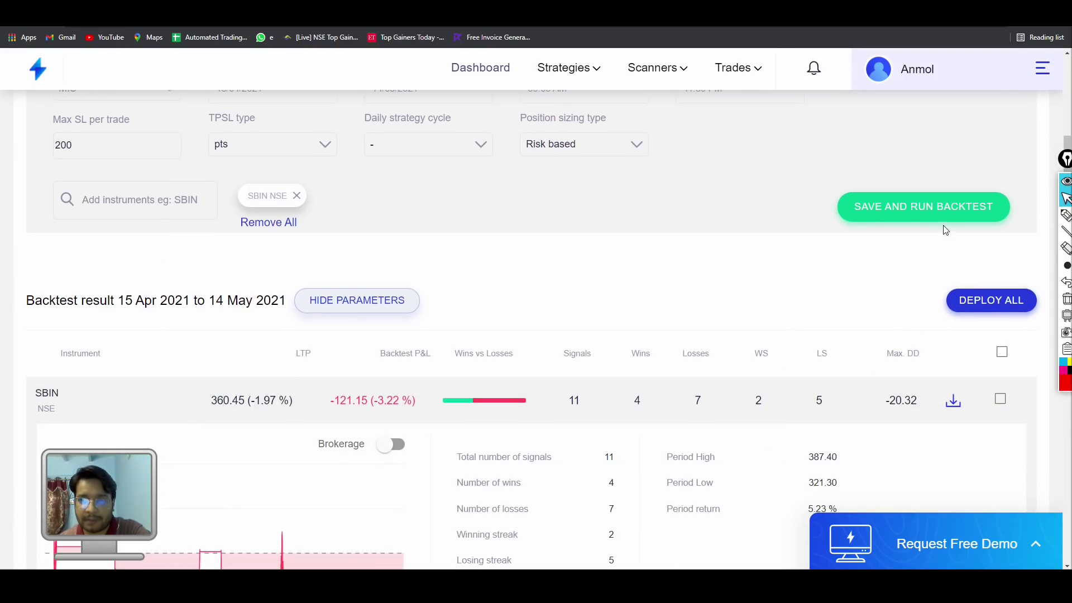
pyautogui.click(936, 212)
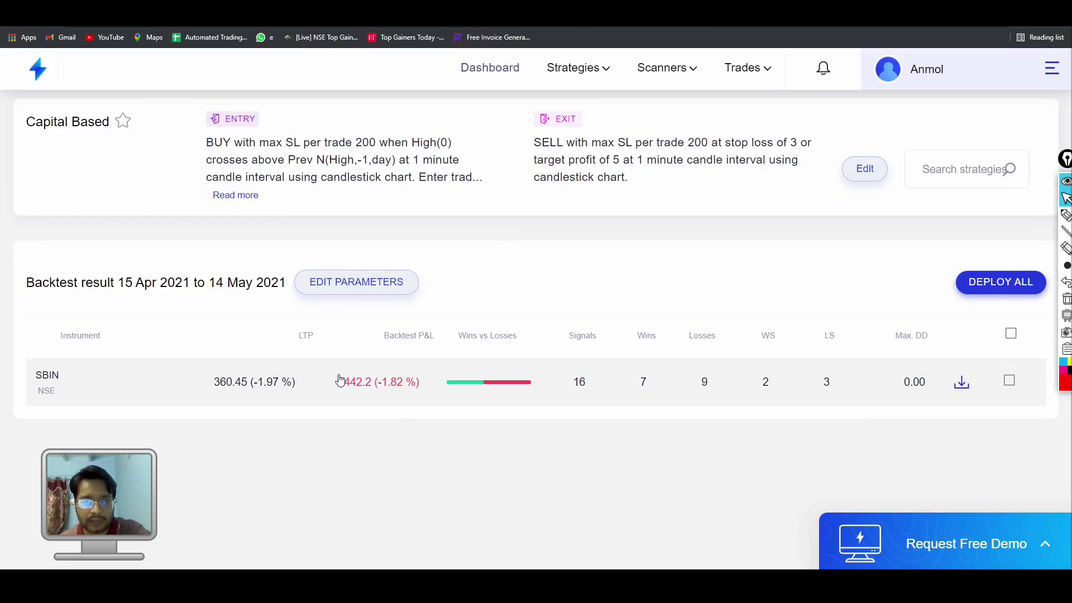
pyautogui.click(340, 380)
pyautogui.scroll(-5, 462, 371)
pyautogui.click(614, 463)
pyautogui.scroll(-15, 588, 330)
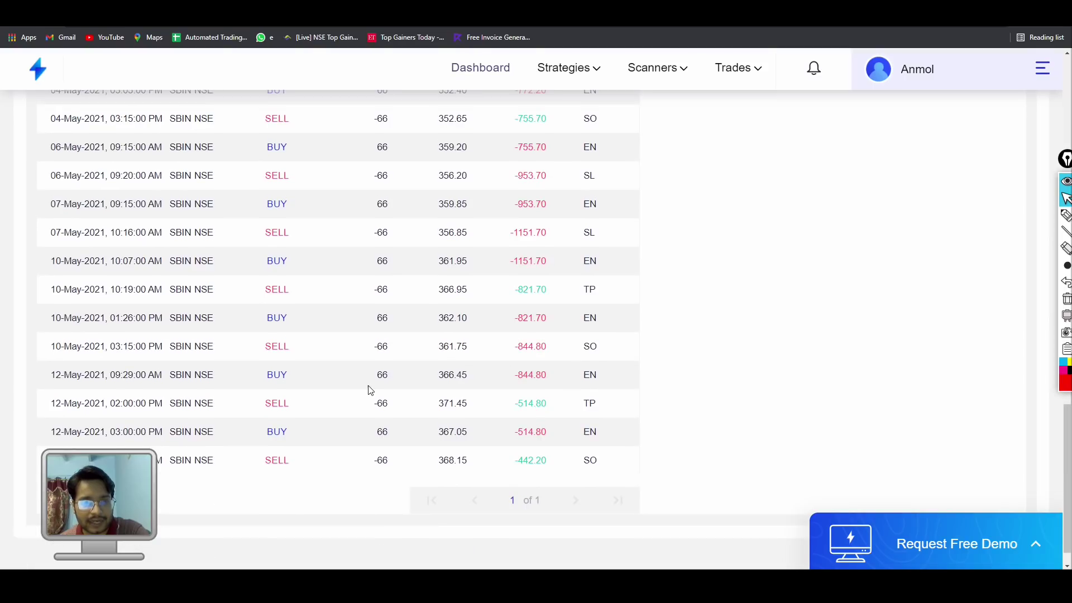
pyautogui.scroll(12, 388, 447)
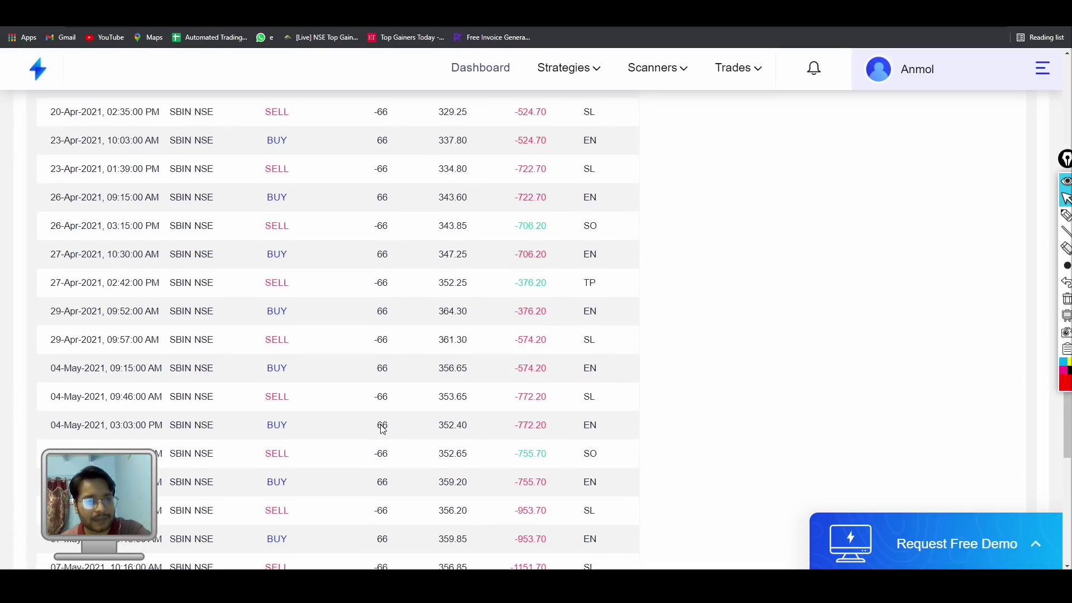
pyautogui.scroll(10, 383, 428)
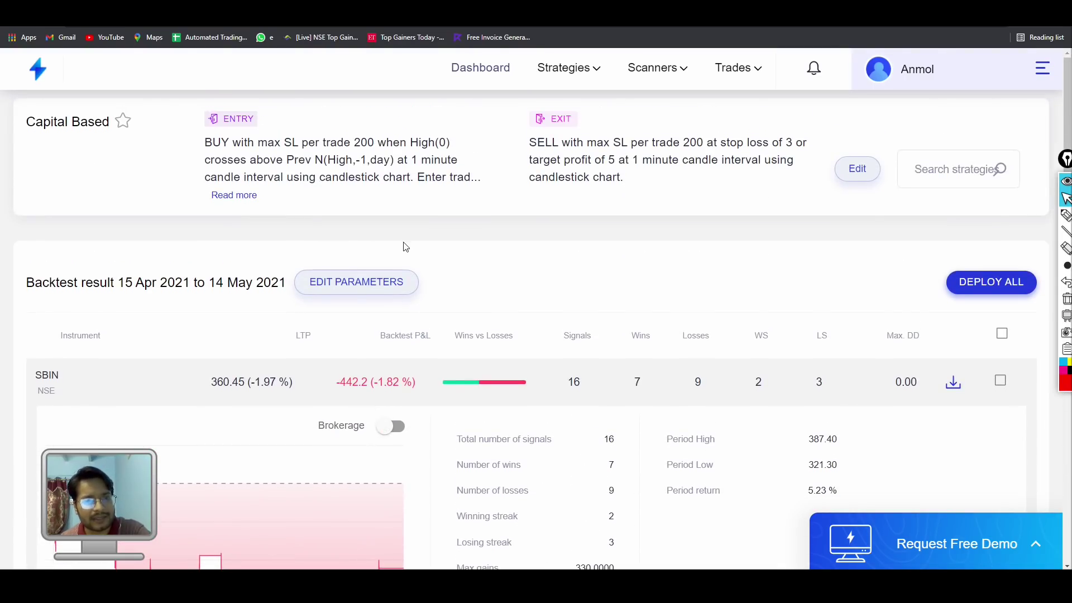
# - Reopen the backtest parameters of the points-based run
pyautogui.click(354, 282)
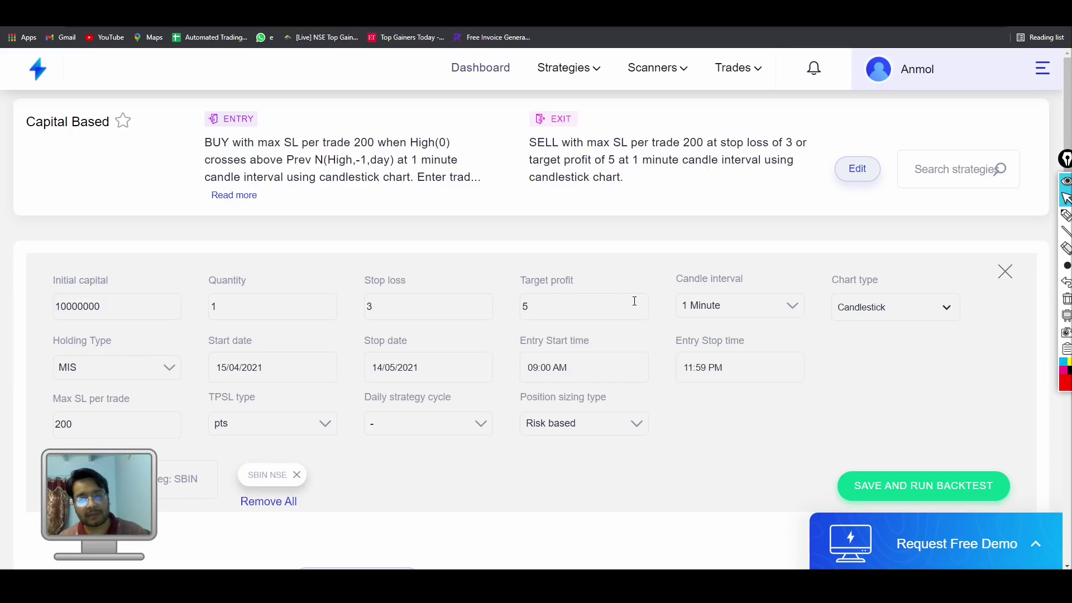
pyautogui.scroll(-1, 634, 301)
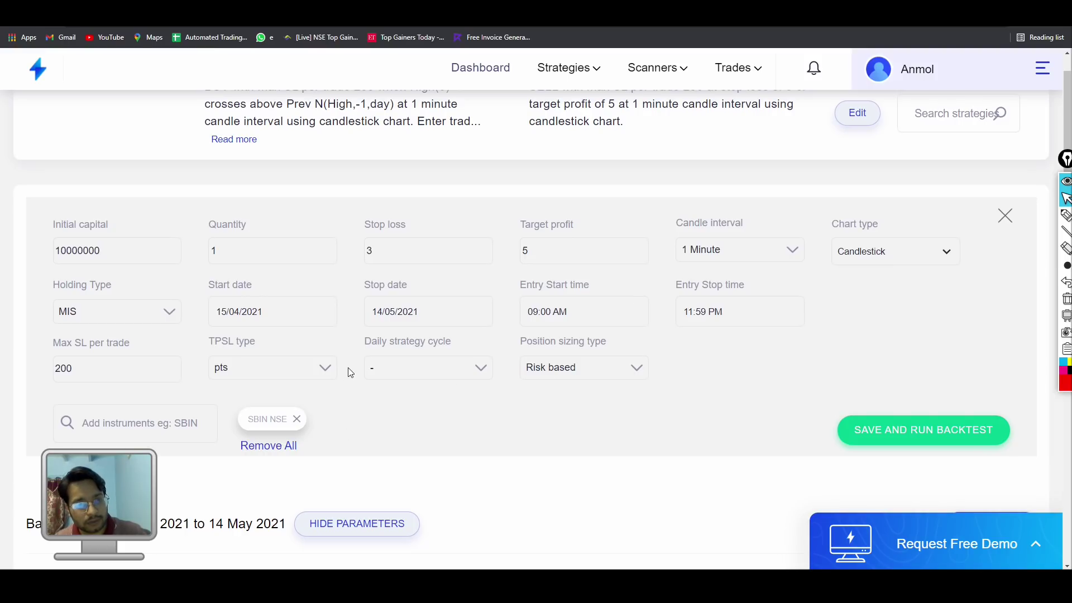